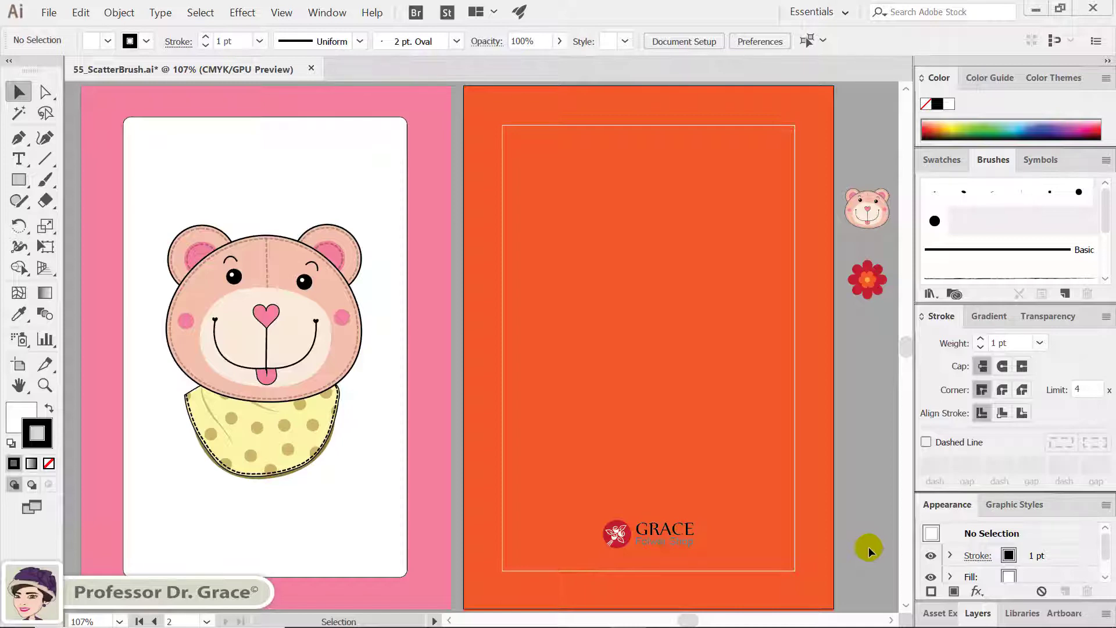
- Drag the small bear face into the Brushes panel as a scatter brush named 'Bear'
left_click(866, 211)
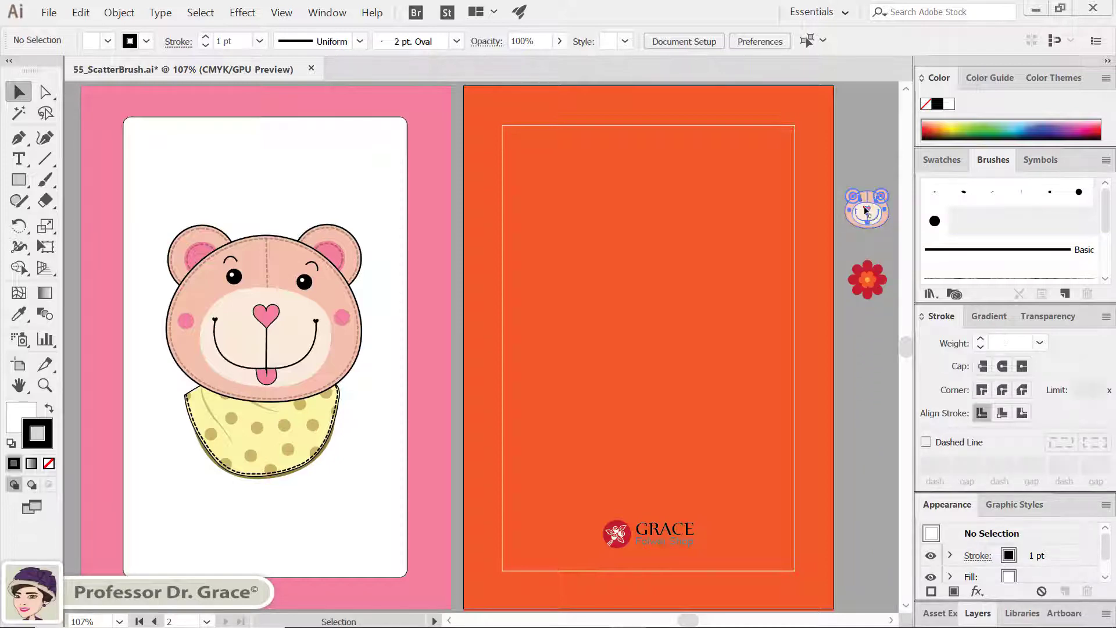
left_click_drag(866, 211, 972, 233)
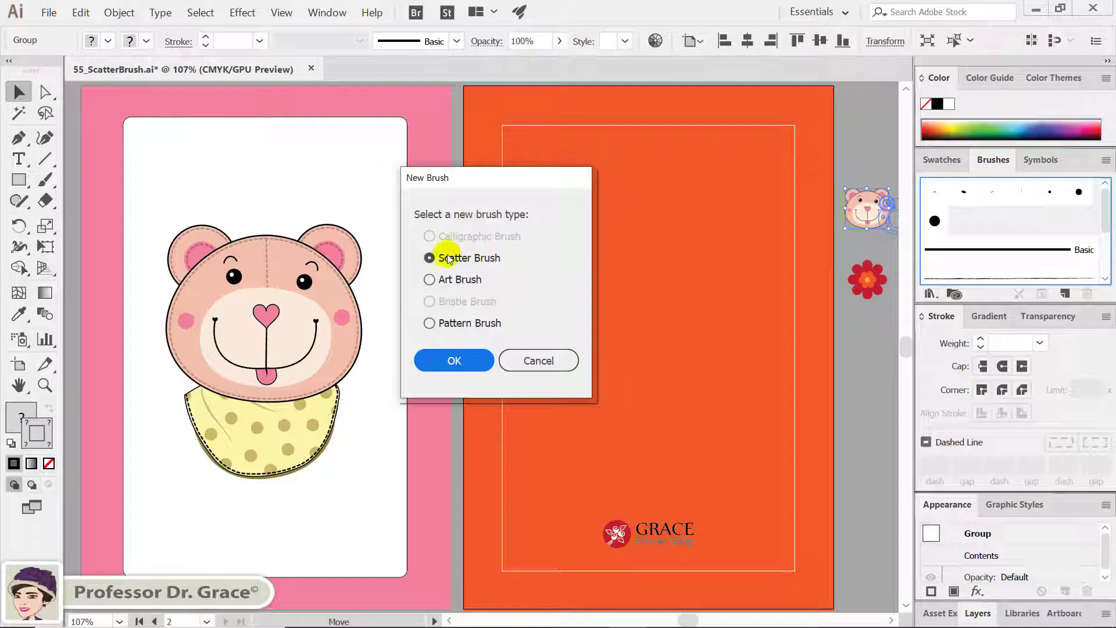
left_click(437, 362)
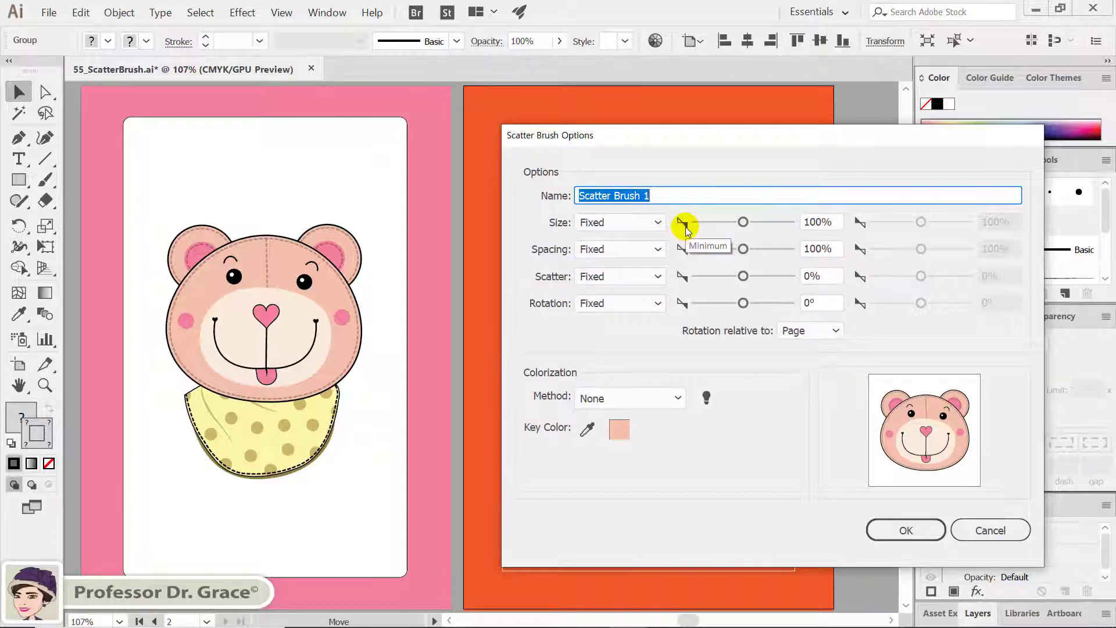
type("B")
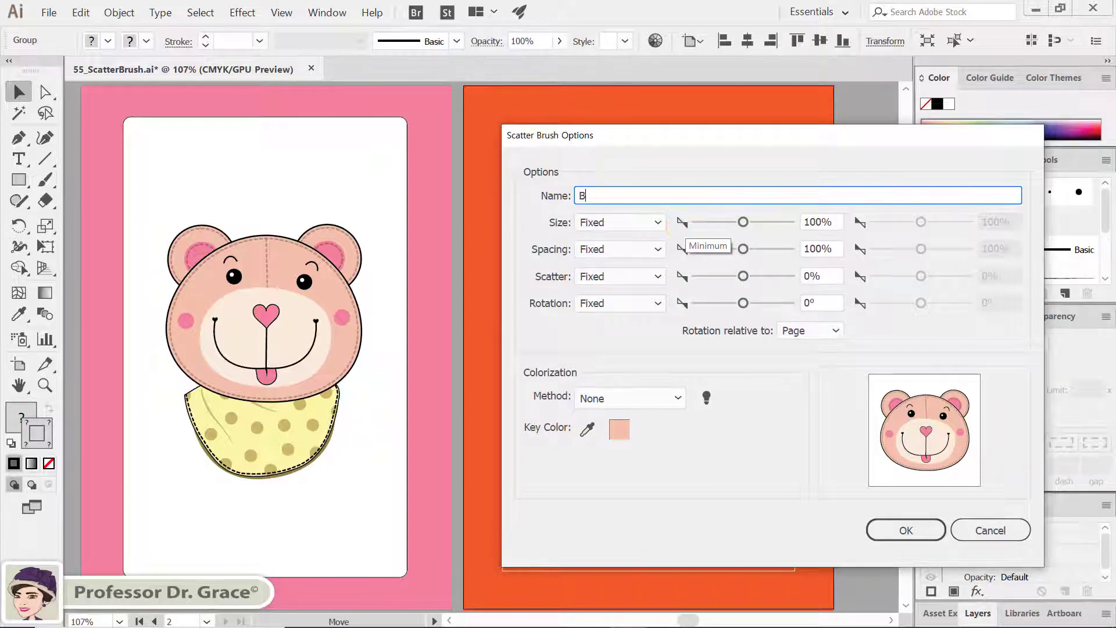
type("ear")
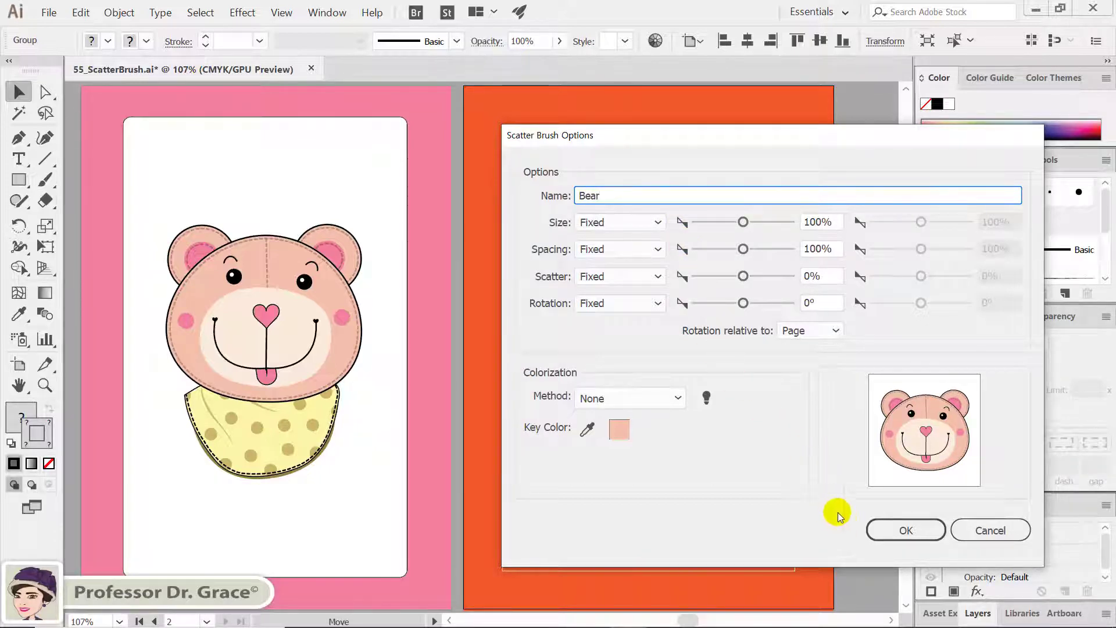
left_click(885, 534)
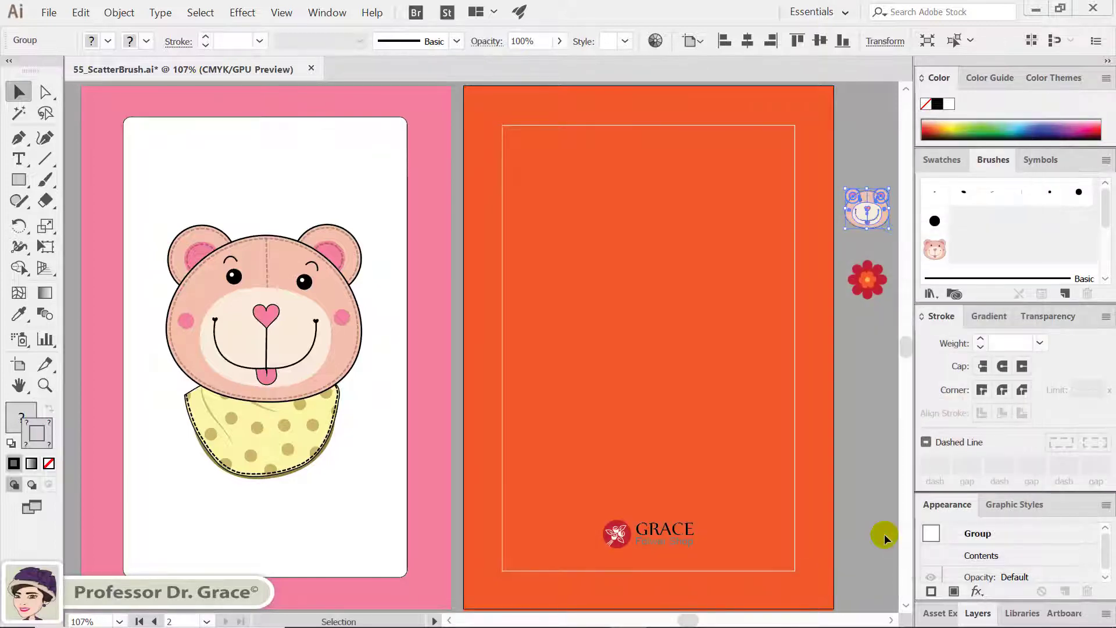
- Stroke the white rounded rectangle on the left artboard with the Bear brush, then inspect the border
left_click(880, 483)
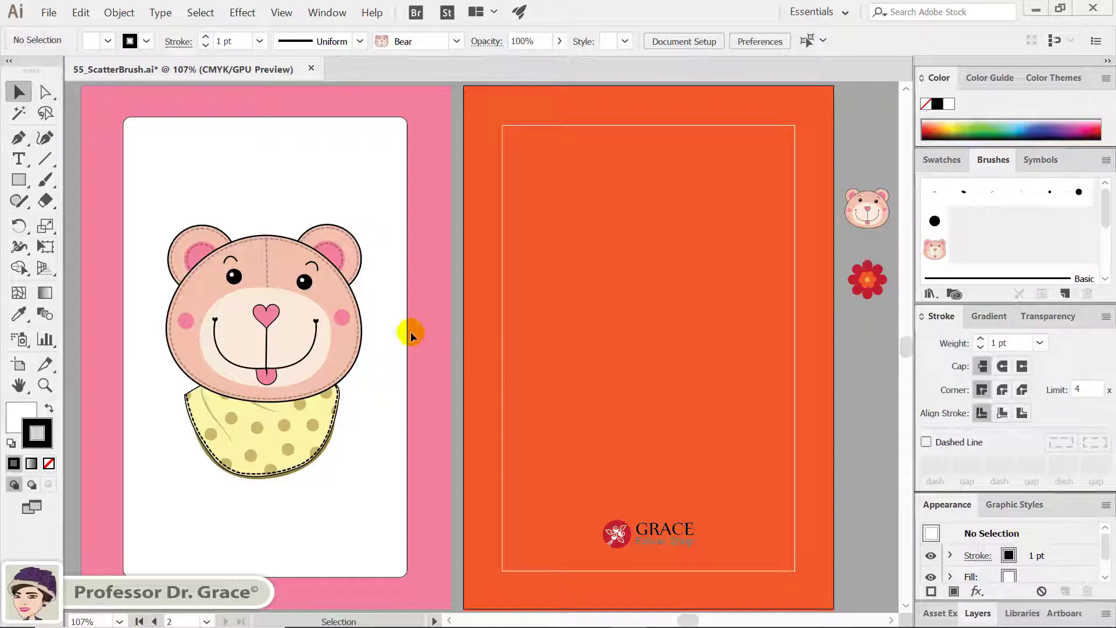
left_click(393, 350)
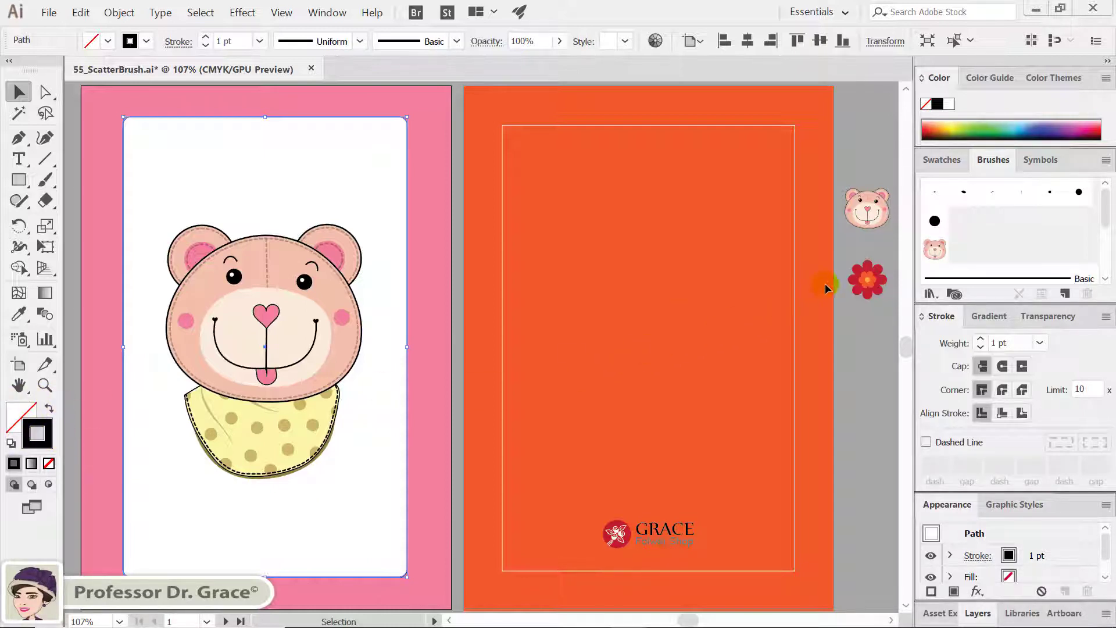
left_click(934, 250)
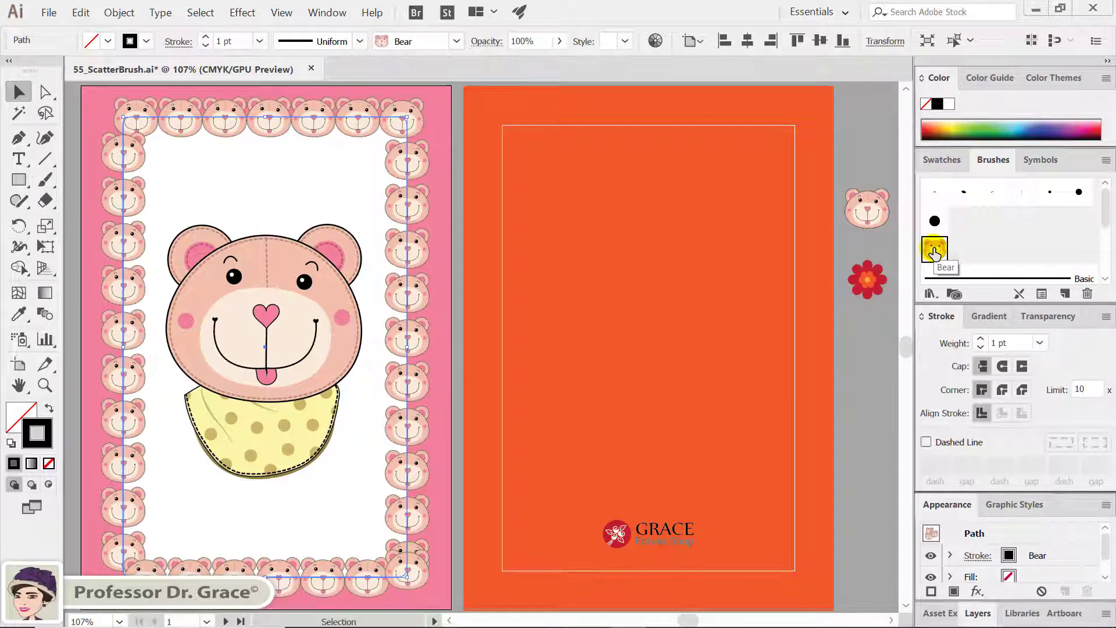
left_click(852, 384)
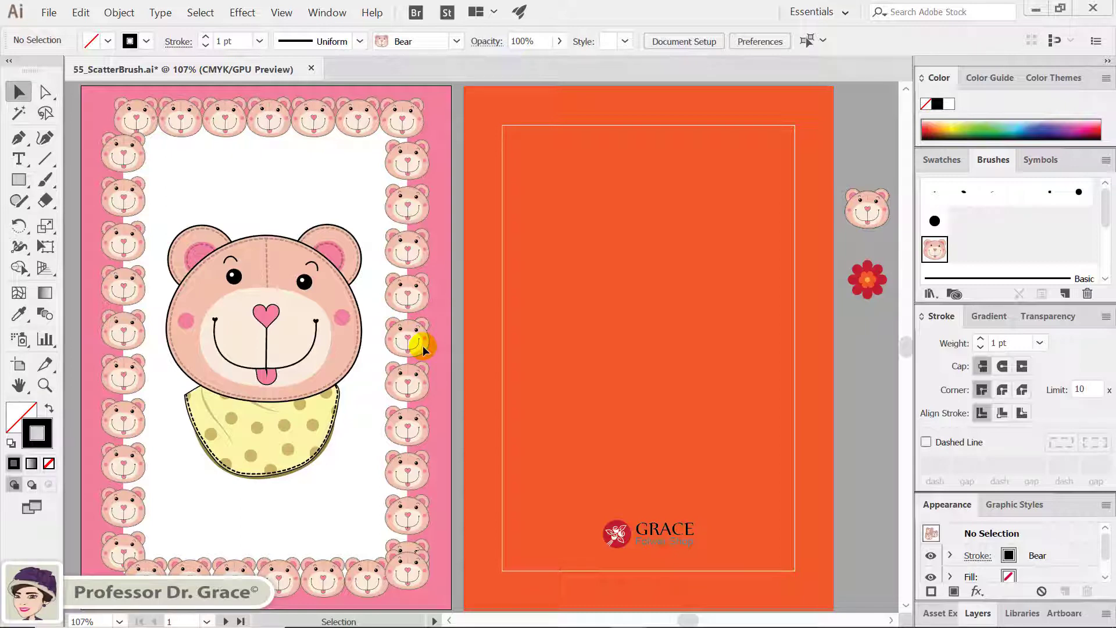
left_click(408, 349)
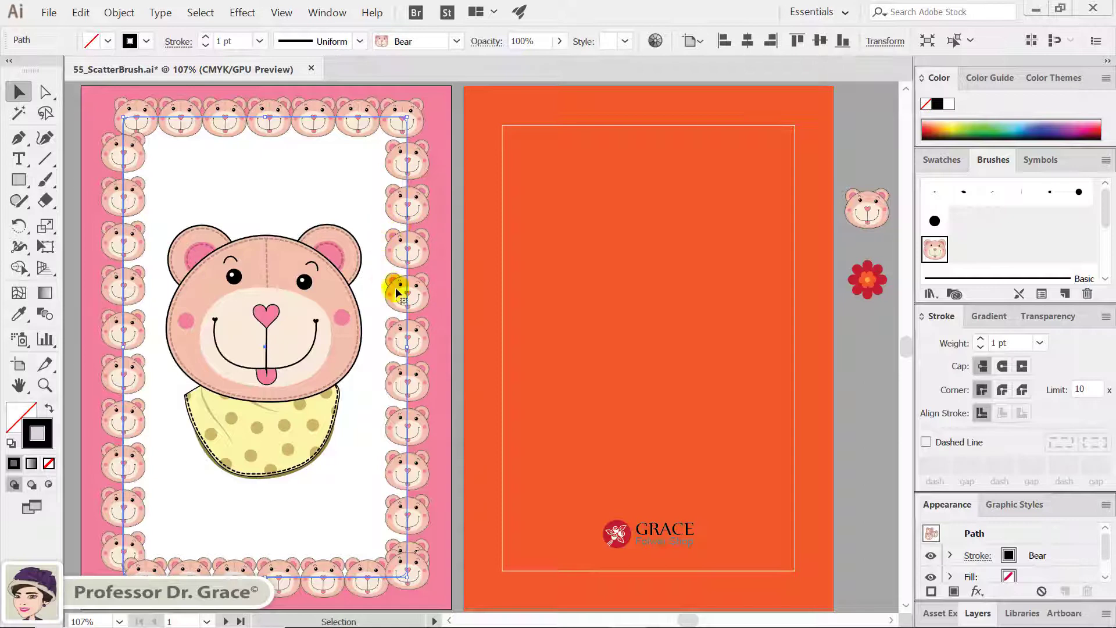
- Set Size, Spacing, Scatter and Rotation to Random in the Bear brush's Scatter Brush Options
double_click(935, 250)
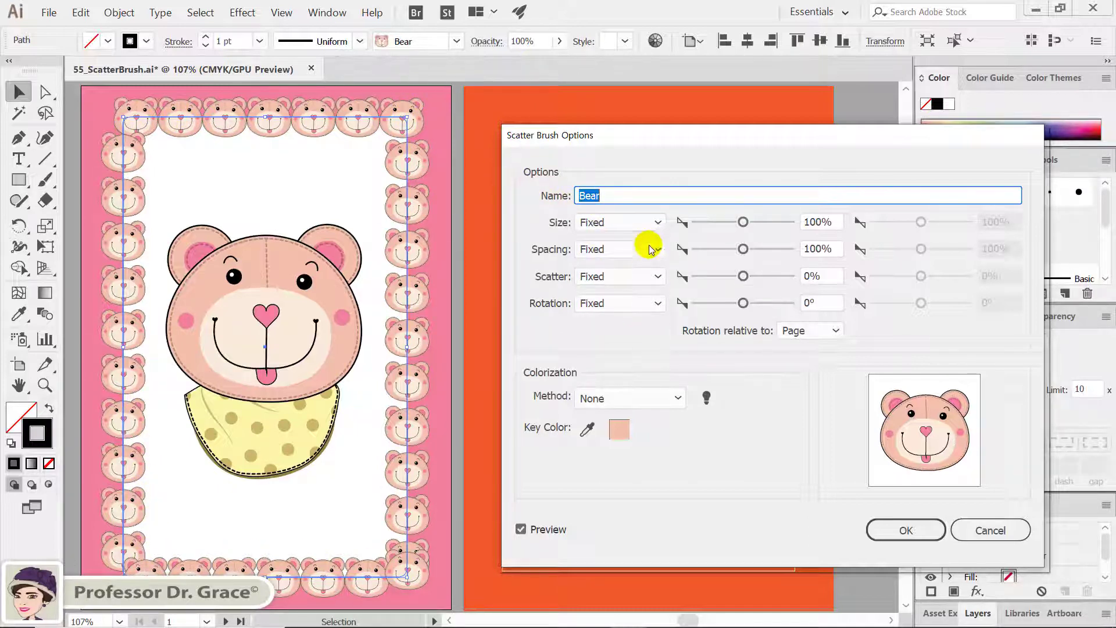
left_click(651, 222)
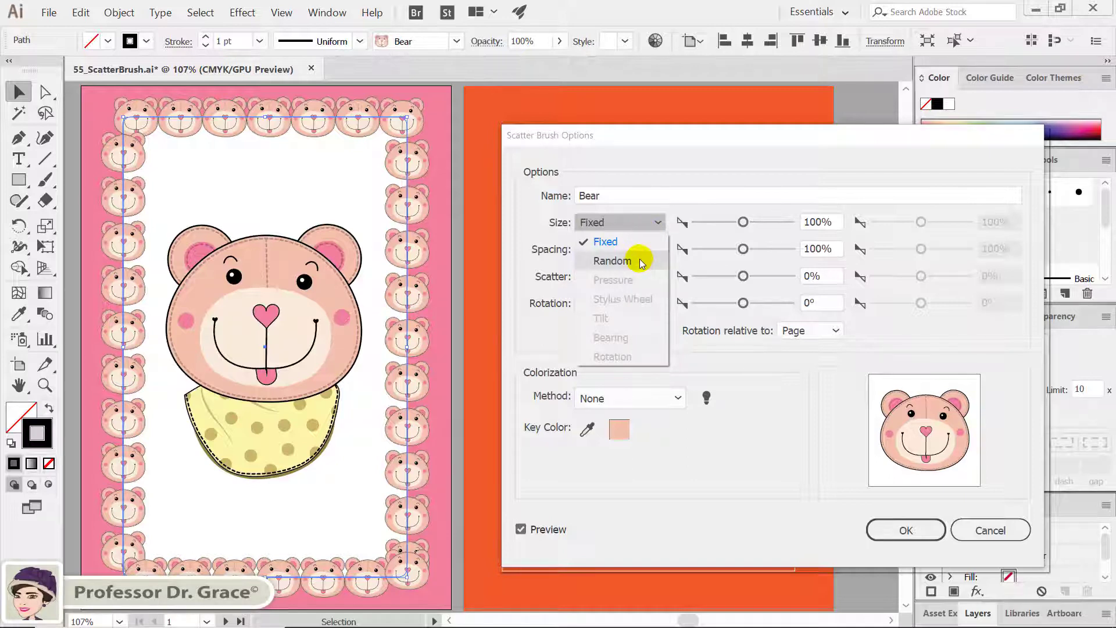
left_click(641, 263)
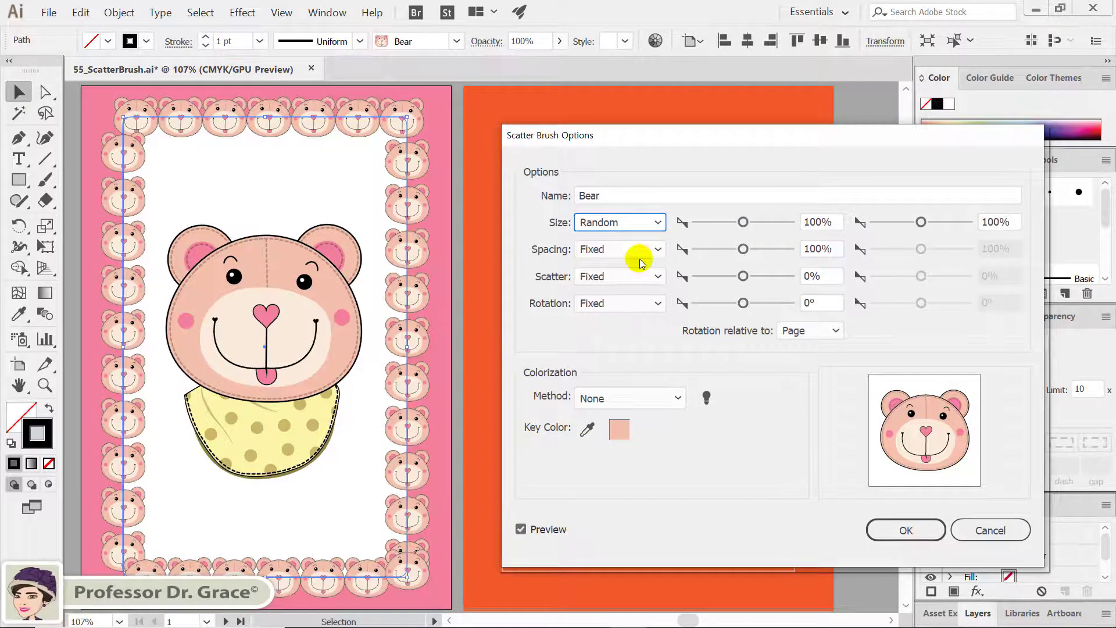
left_click(642, 253)
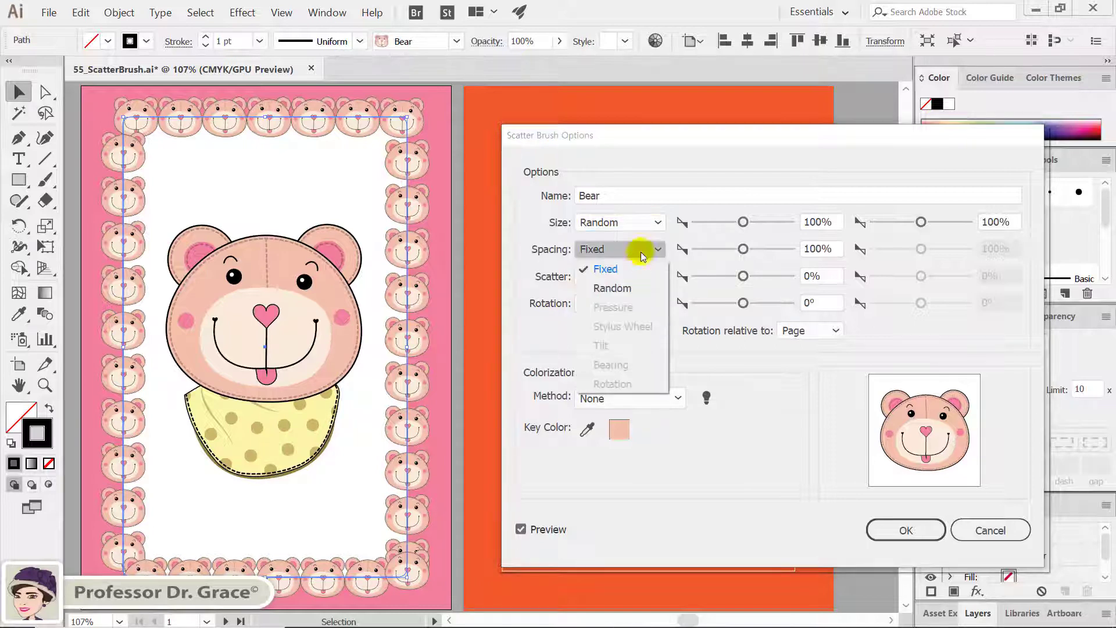
left_click(634, 285)
left_click(630, 277)
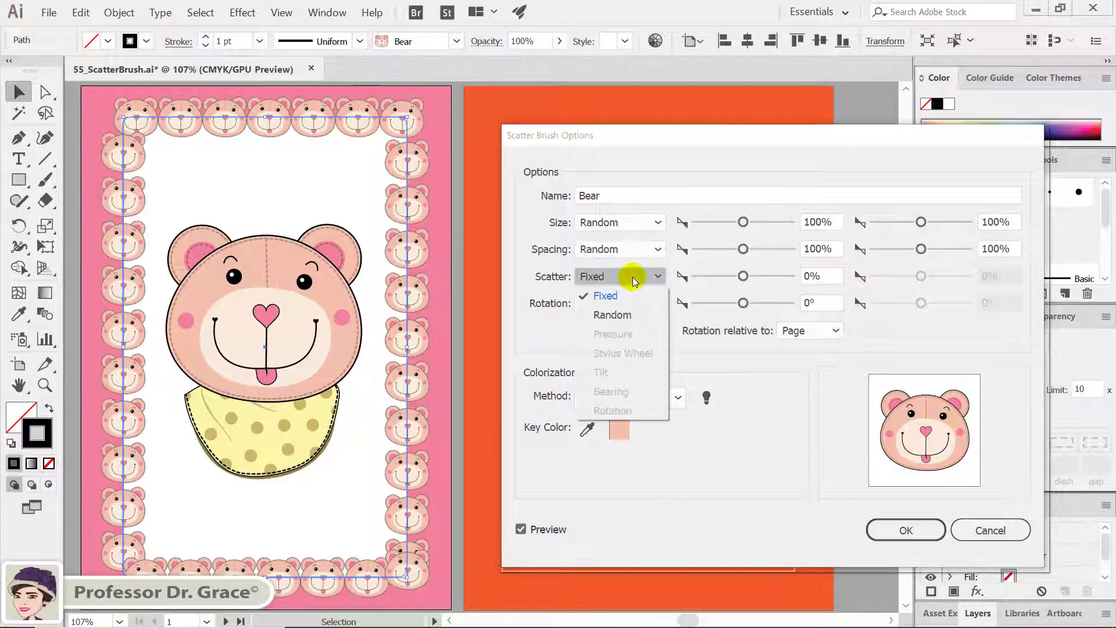
left_click(626, 310)
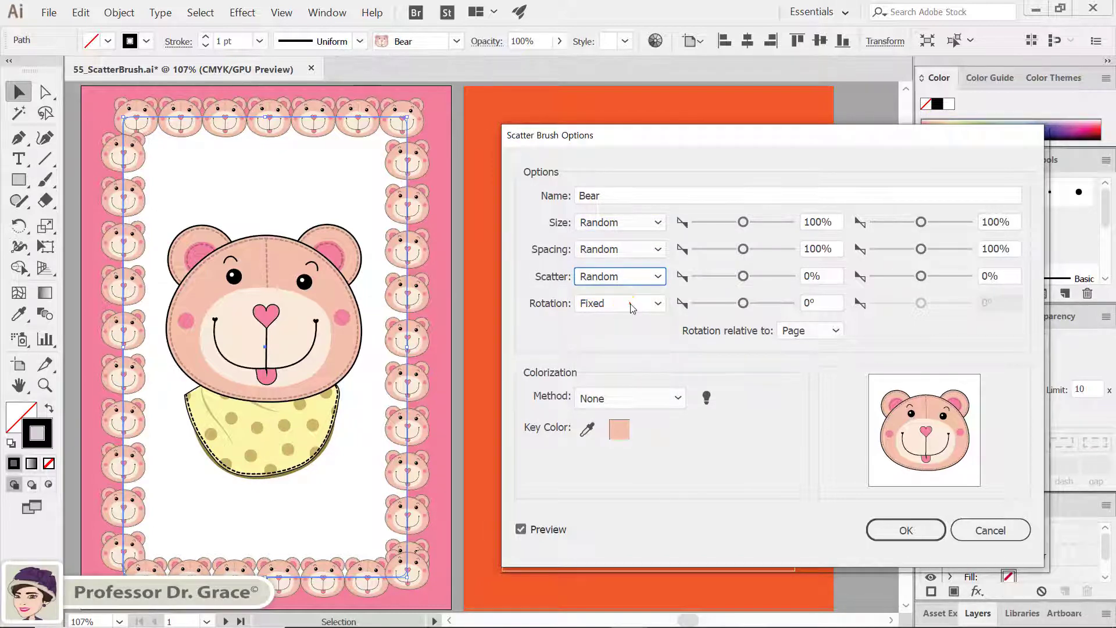
left_click(628, 303)
left_click(620, 342)
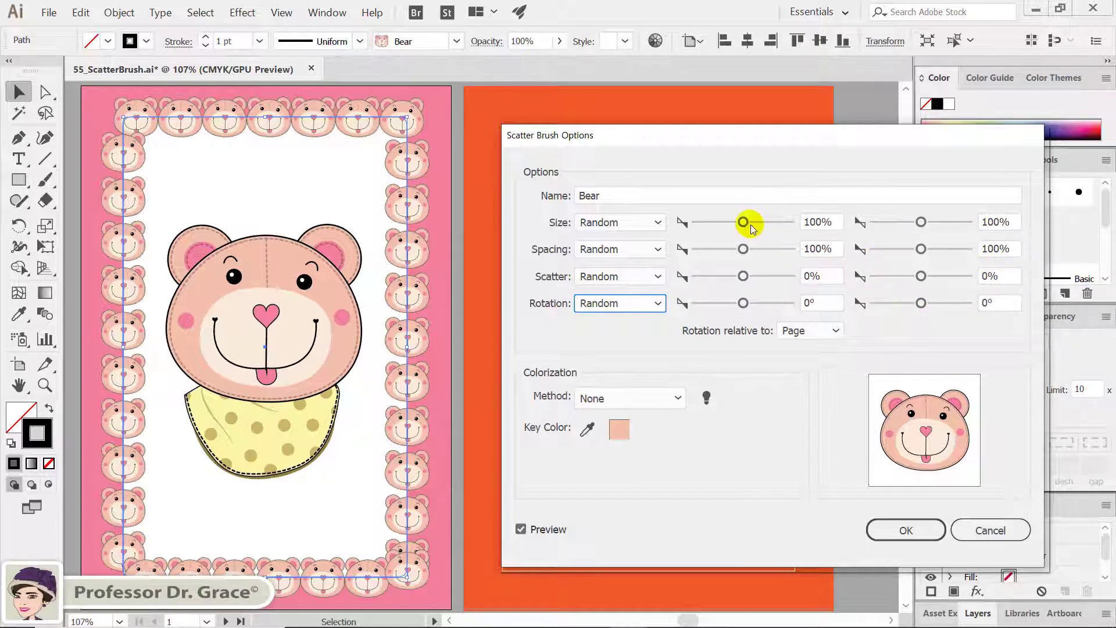
- Drag the Bear brush's size to 36–189%, spacing to 28–61%, and scatter to −247–111%
left_click_drag(743, 222, 714, 222)
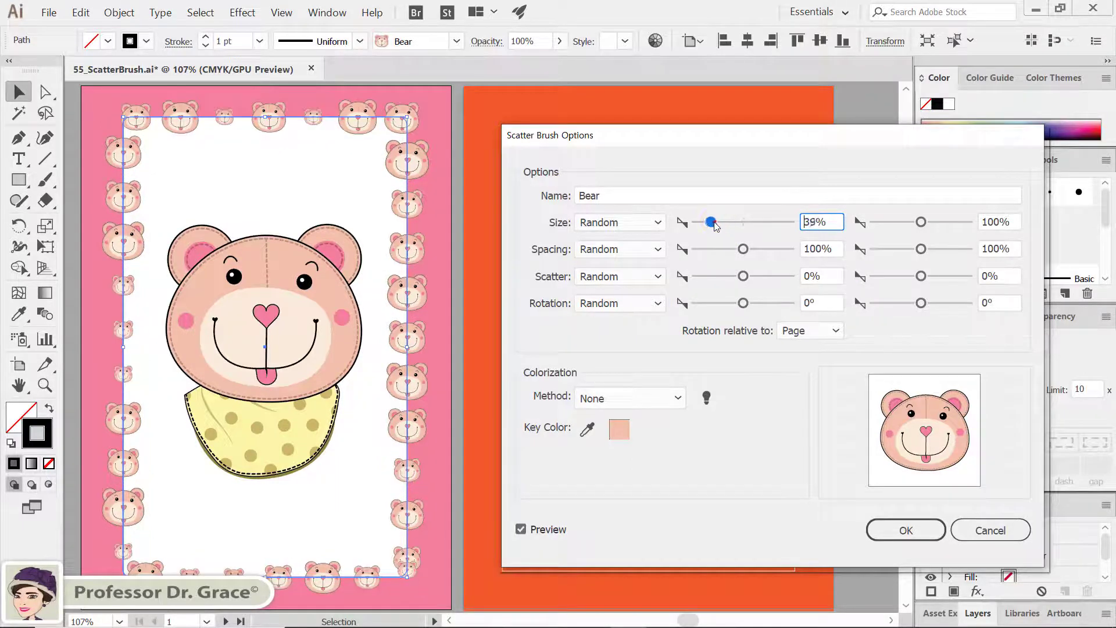
left_click_drag(715, 224, 710, 222)
left_click_drag(920, 222, 925, 222)
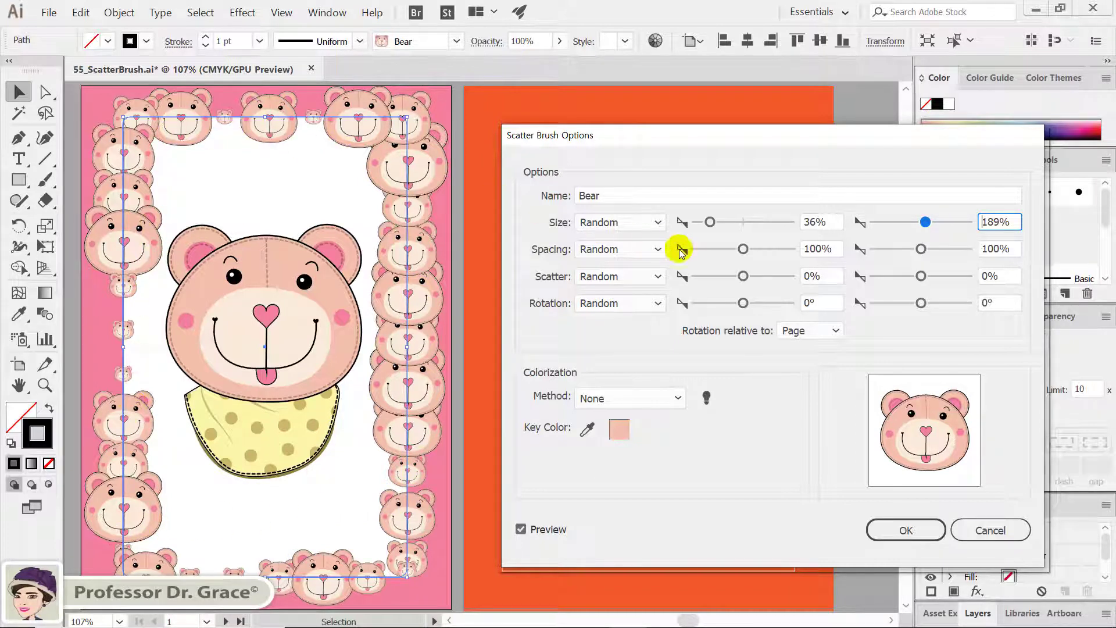
left_click_drag(736, 255, 715, 253)
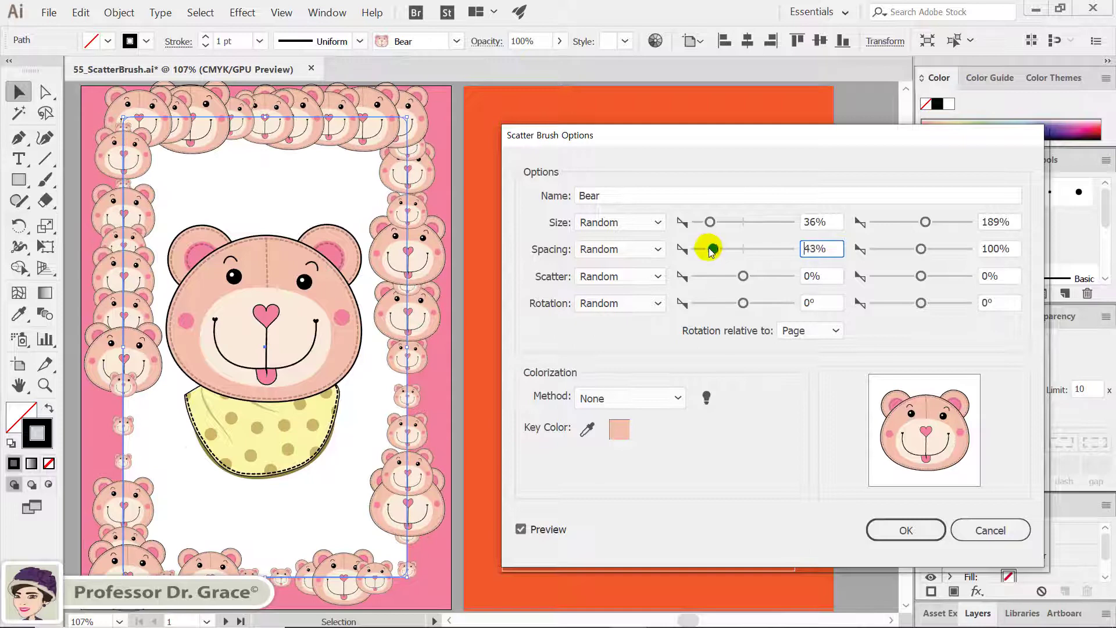
left_click_drag(715, 251, 705, 251)
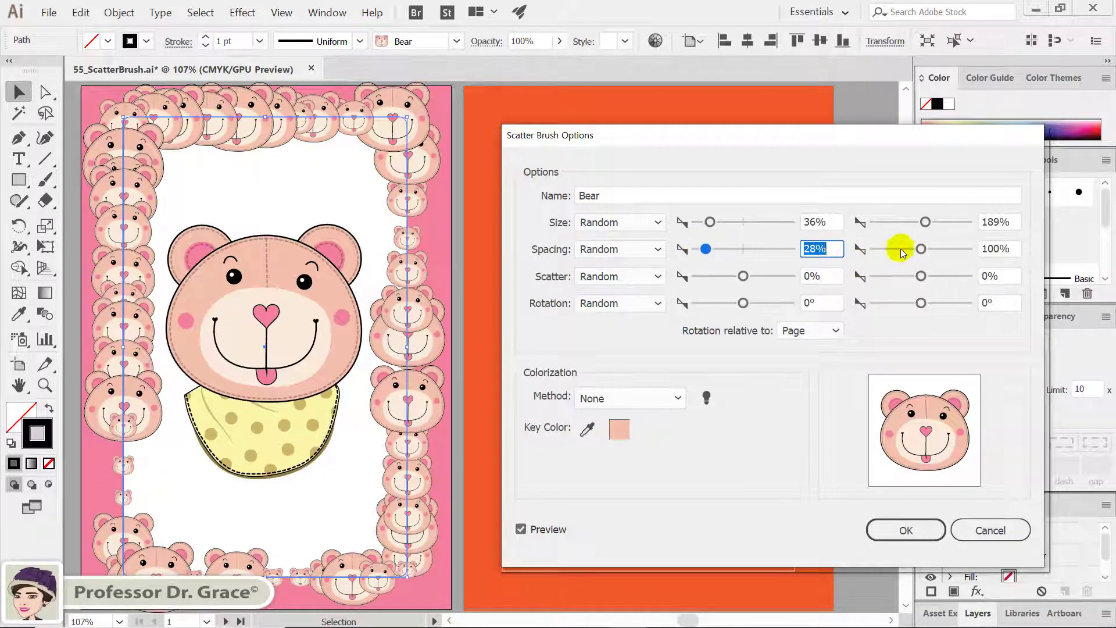
left_click_drag(918, 250, 901, 250)
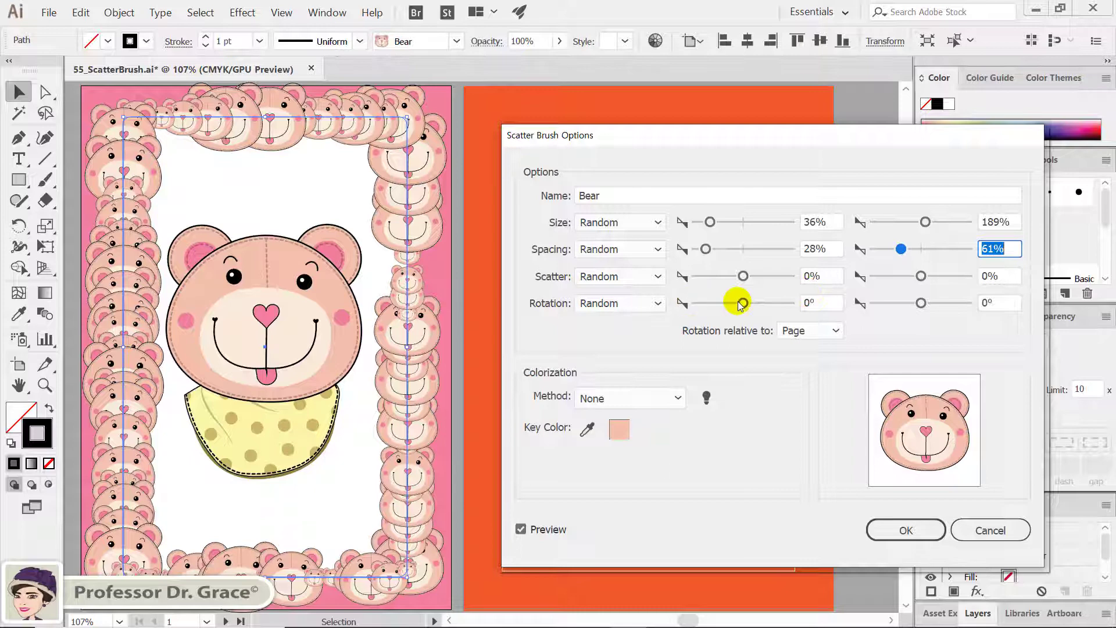
left_click_drag(743, 276, 731, 279)
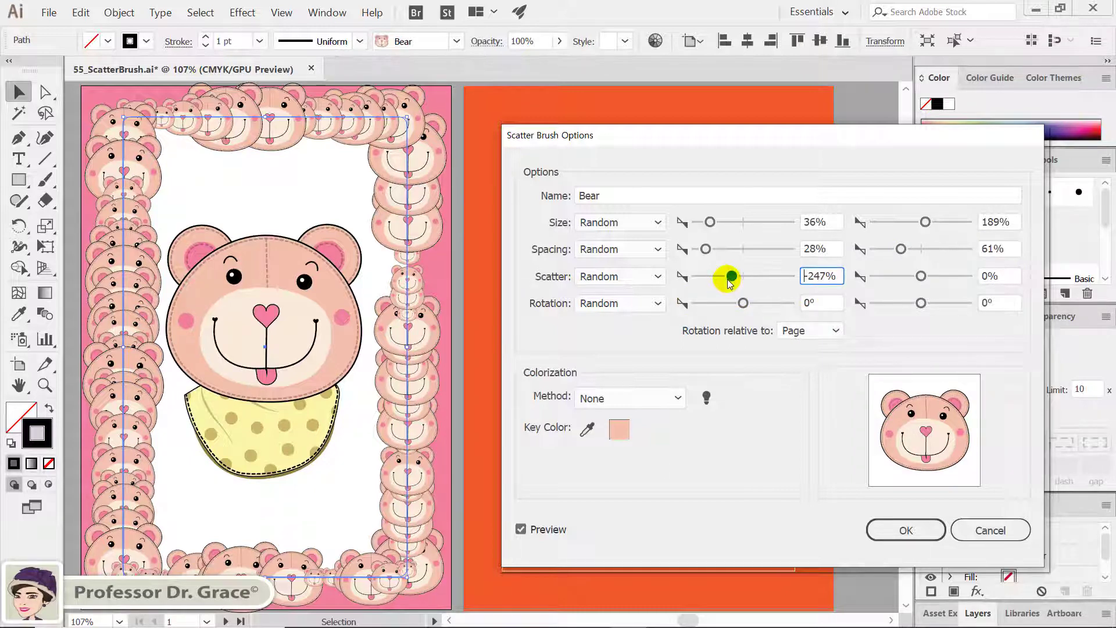
left_click(921, 277)
left_click_drag(923, 278, 929, 280)
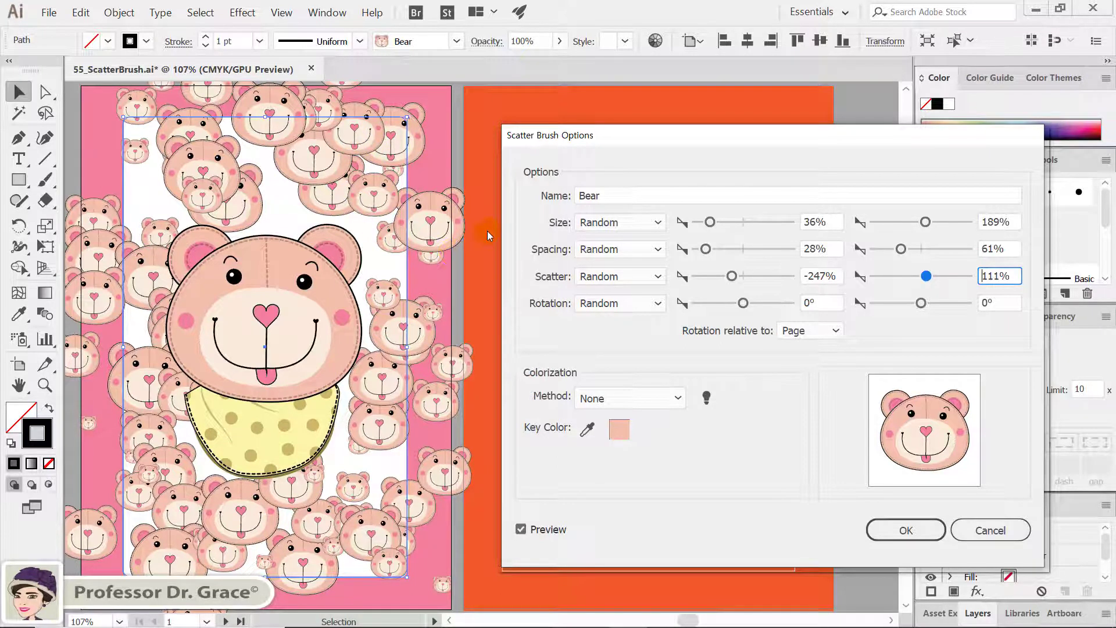
- Drag the Bear brush's rotation range to −136° through 102°
left_click(744, 303)
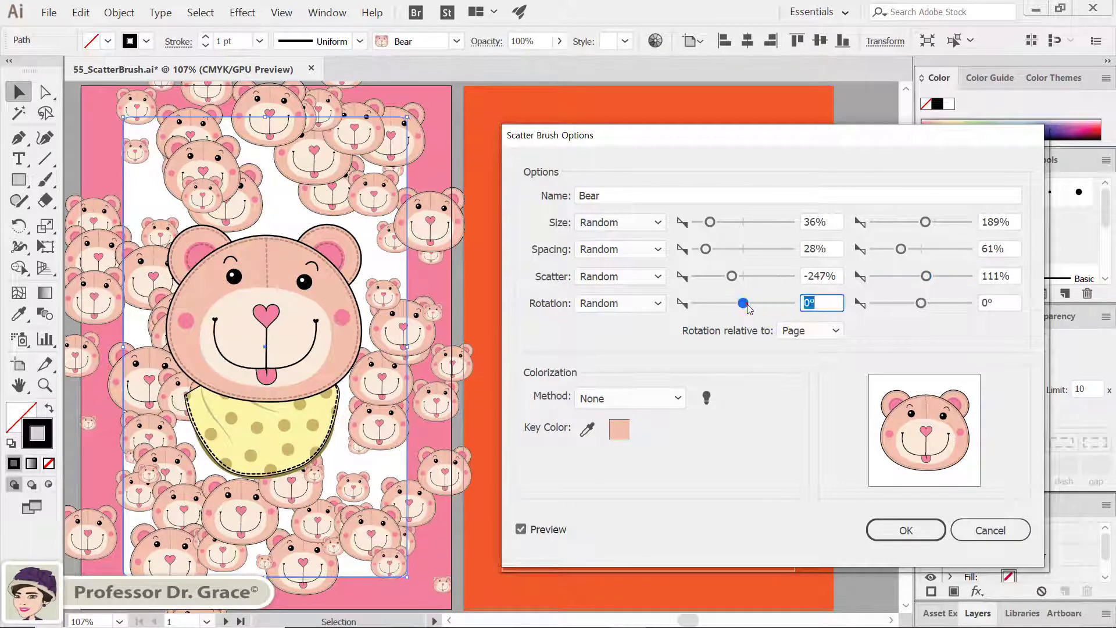
left_click_drag(747, 306, 709, 302)
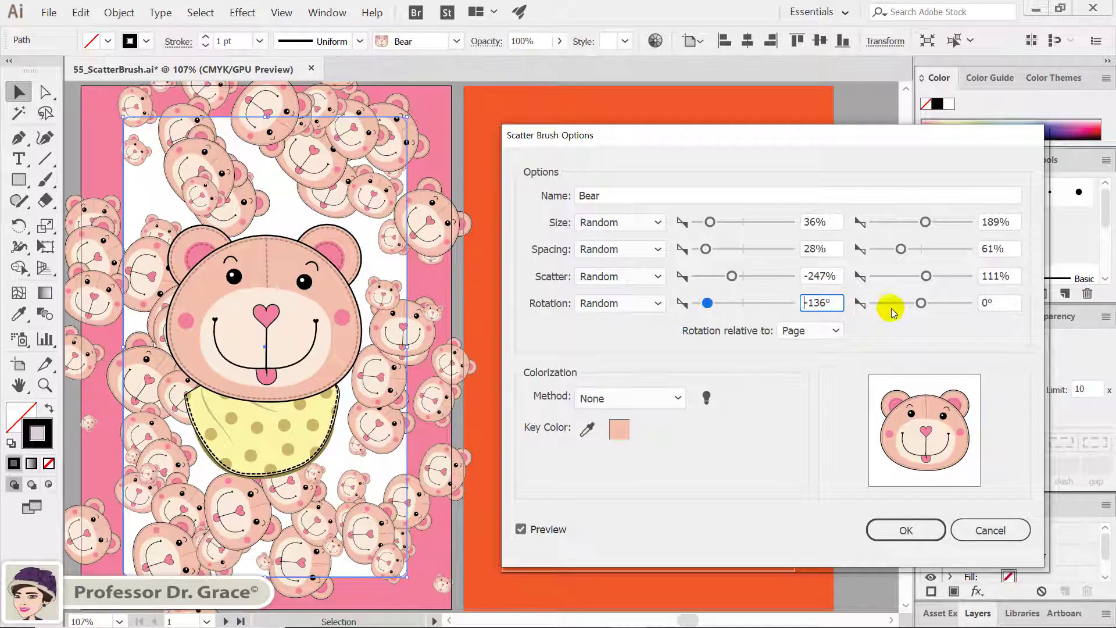
left_click_drag(921, 303, 958, 306)
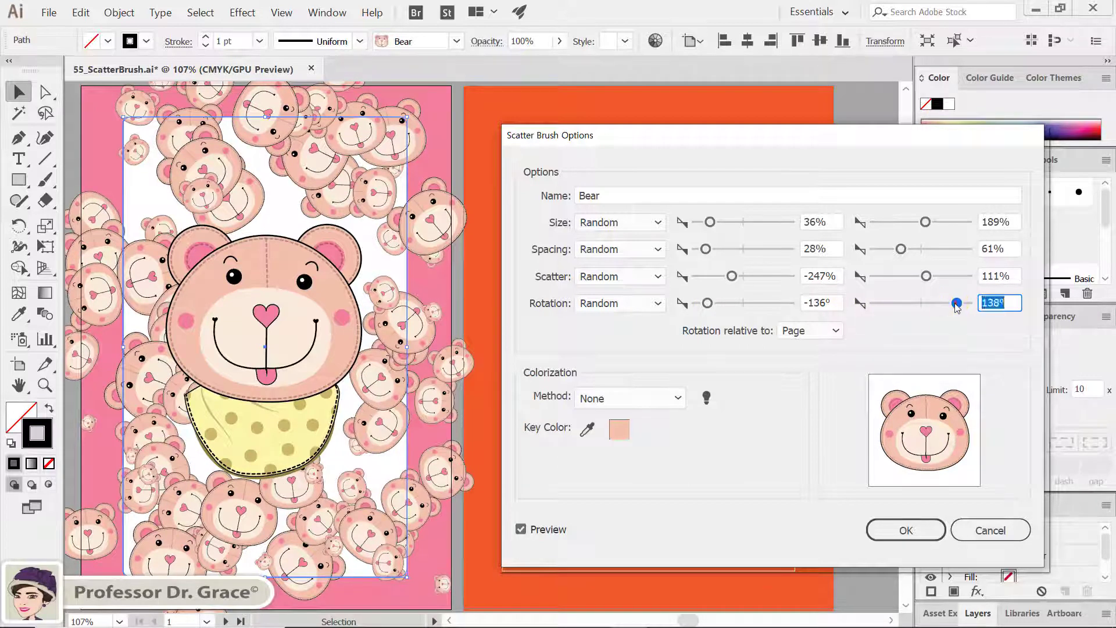
left_click_drag(957, 303, 947, 303)
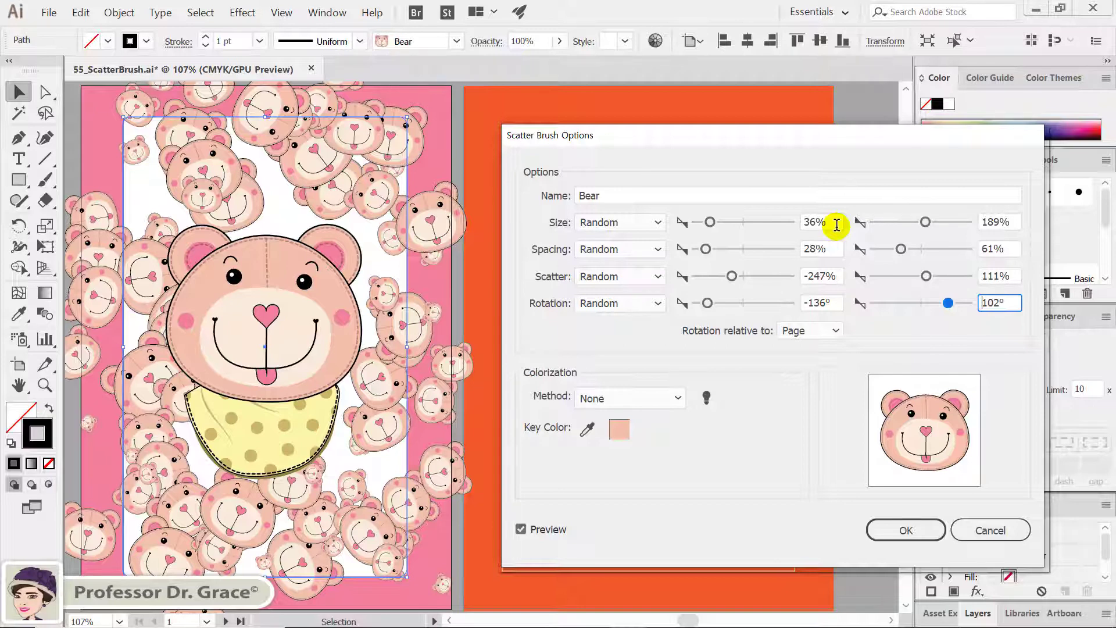
- Enter Bear brush size 30–90% and spacing 40–50%
left_click(837, 225)
left_click_drag(837, 225, 794, 228)
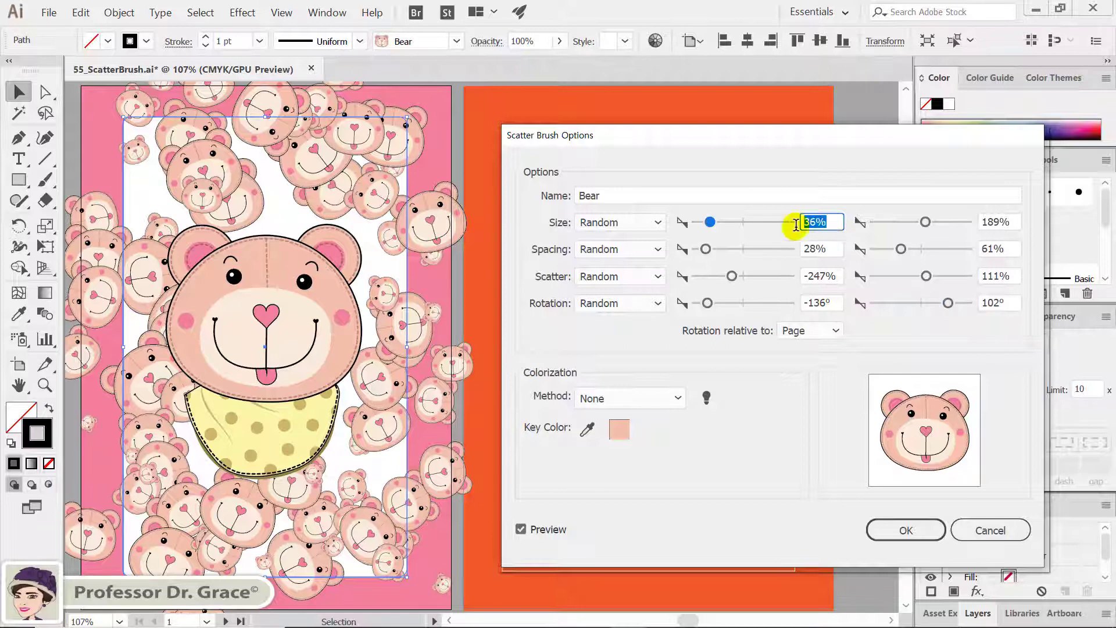
type("30")
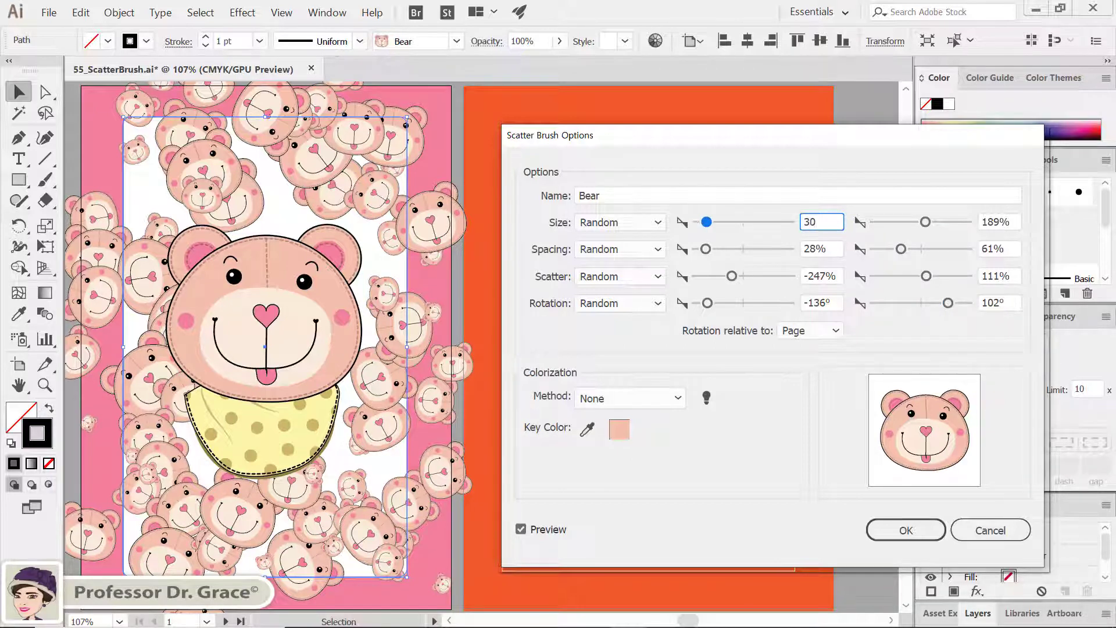
key("Tab")
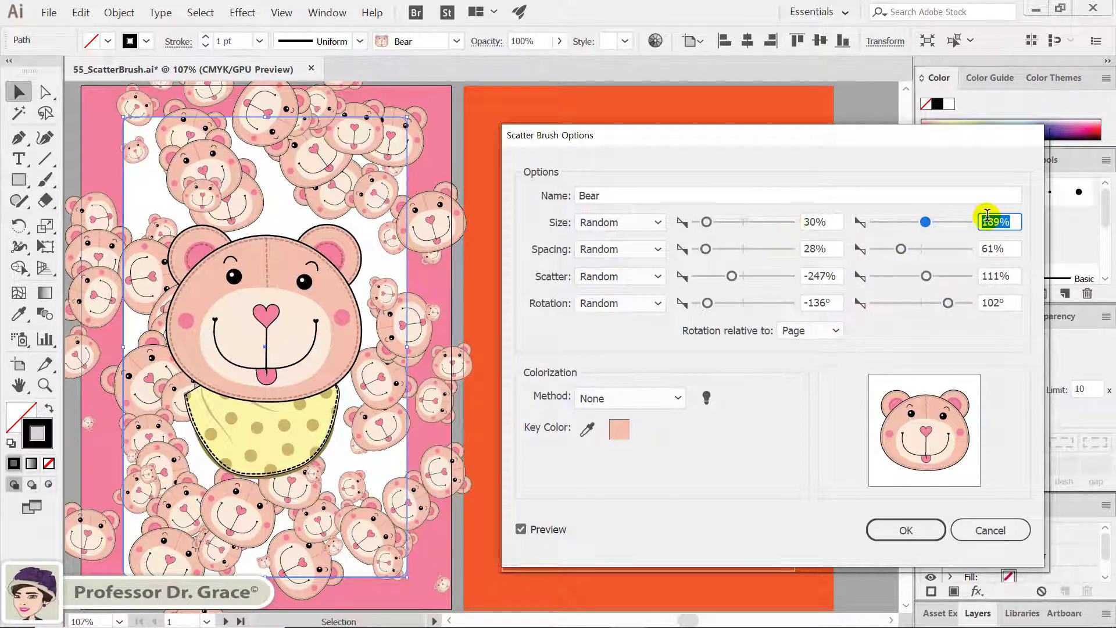
type("90")
key("Tab")
key("Tab")
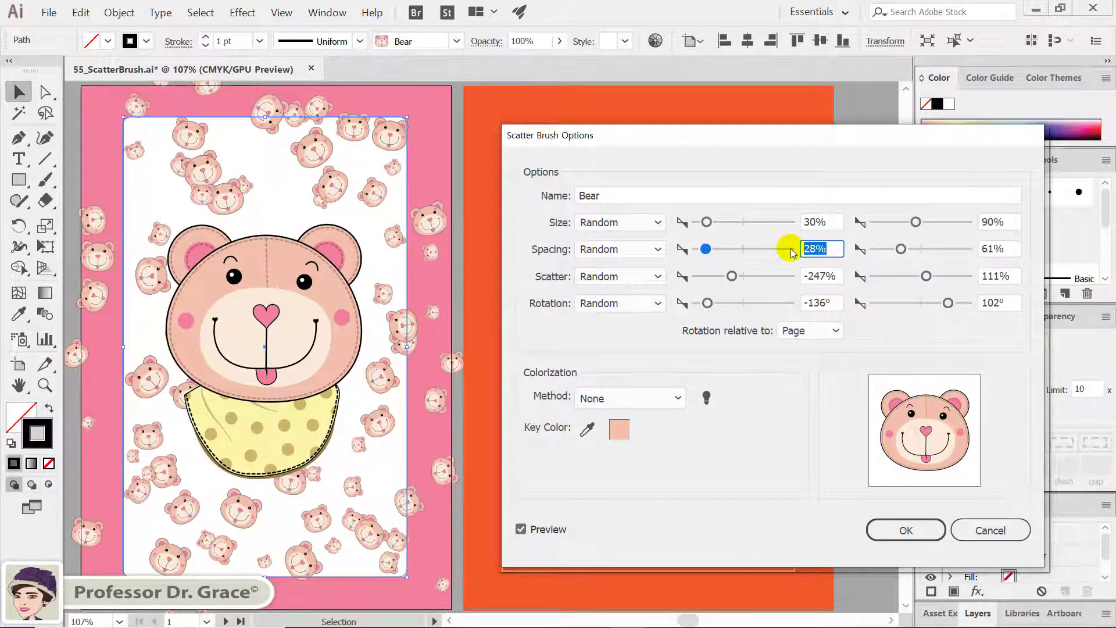
type("40")
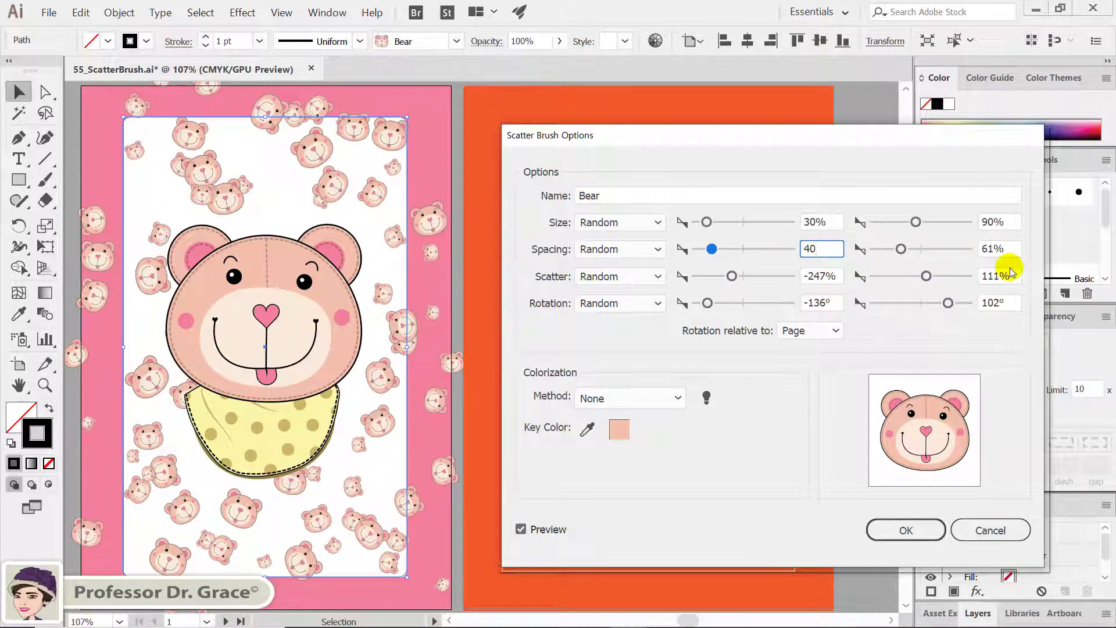
key("Tab")
type("50")
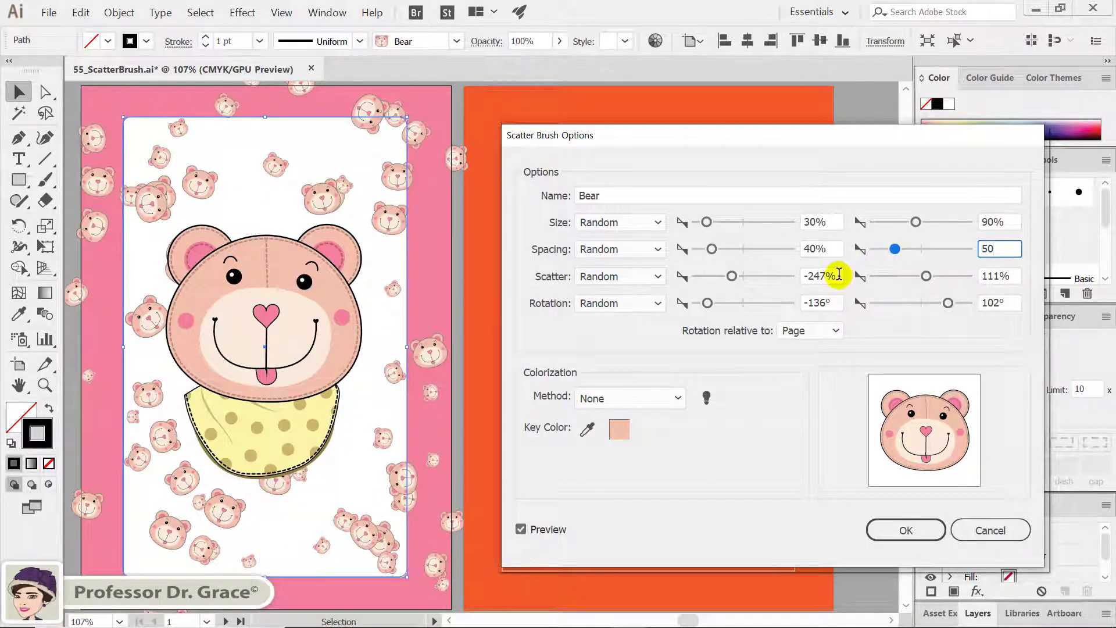
- Set scatter −20% to 20% and rotation −60° to 60°, then apply to existing strokes
left_click_drag(839, 274, 804, 276)
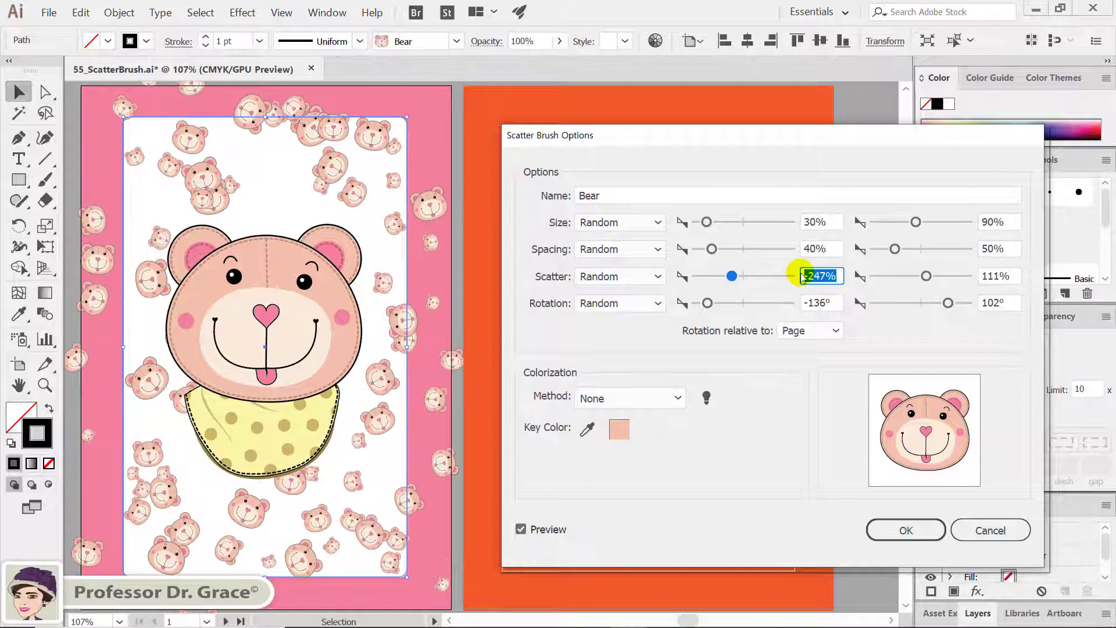
type("-20")
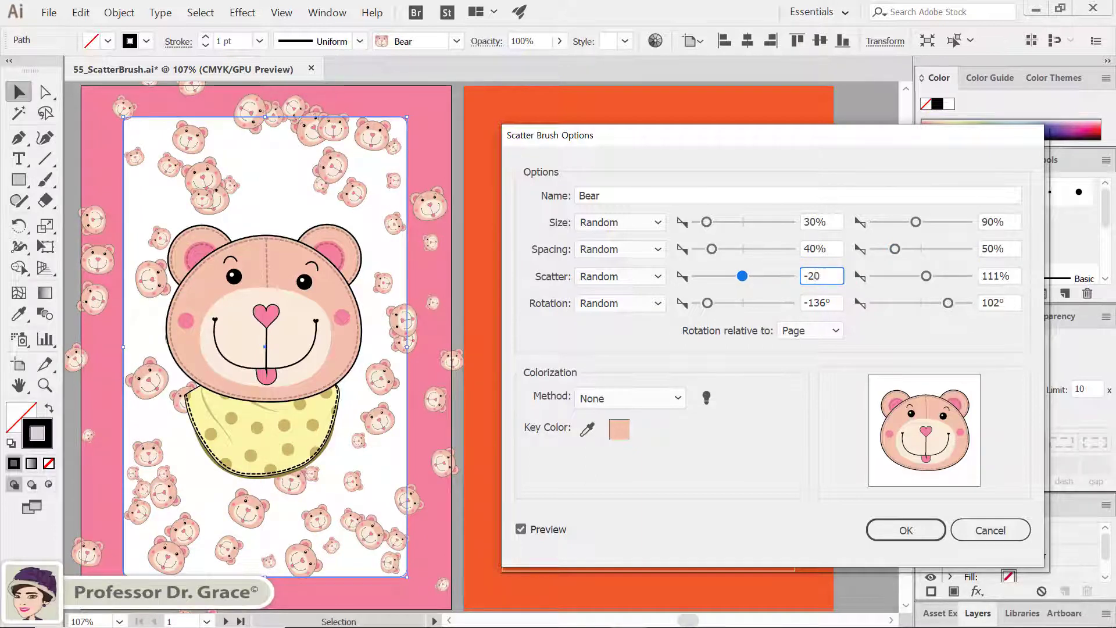
key("Tab")
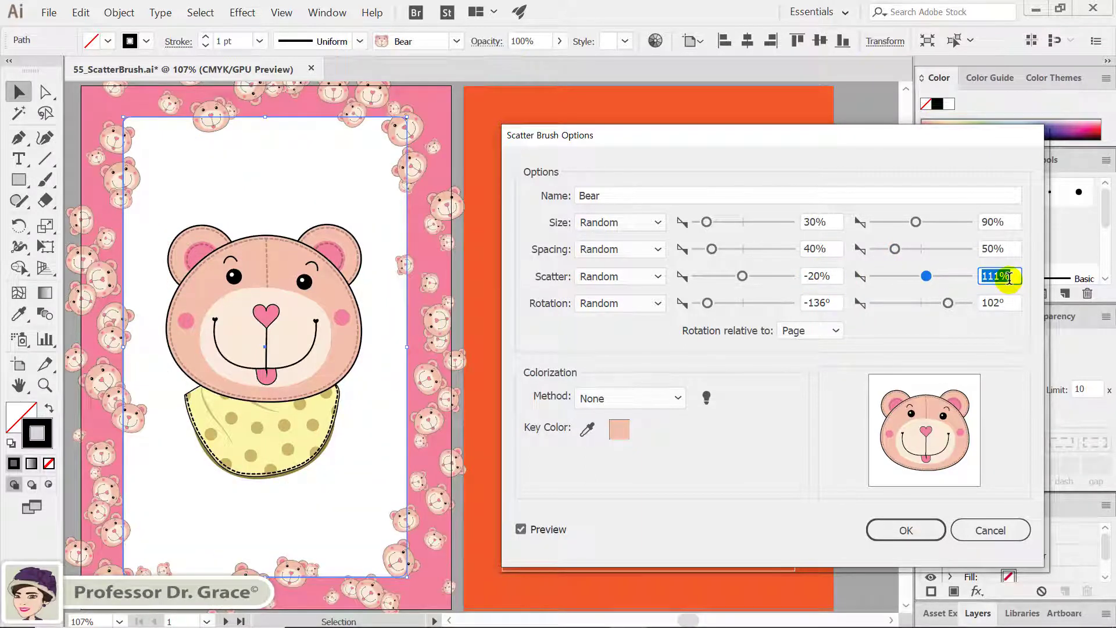
type("20")
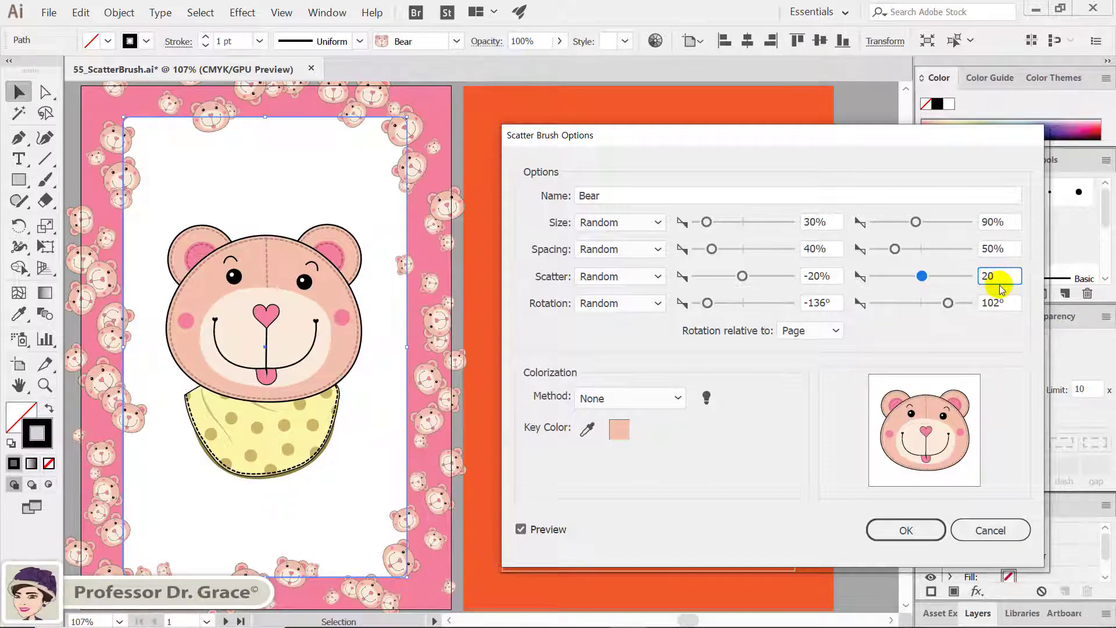
key("Tab")
key("Tab")
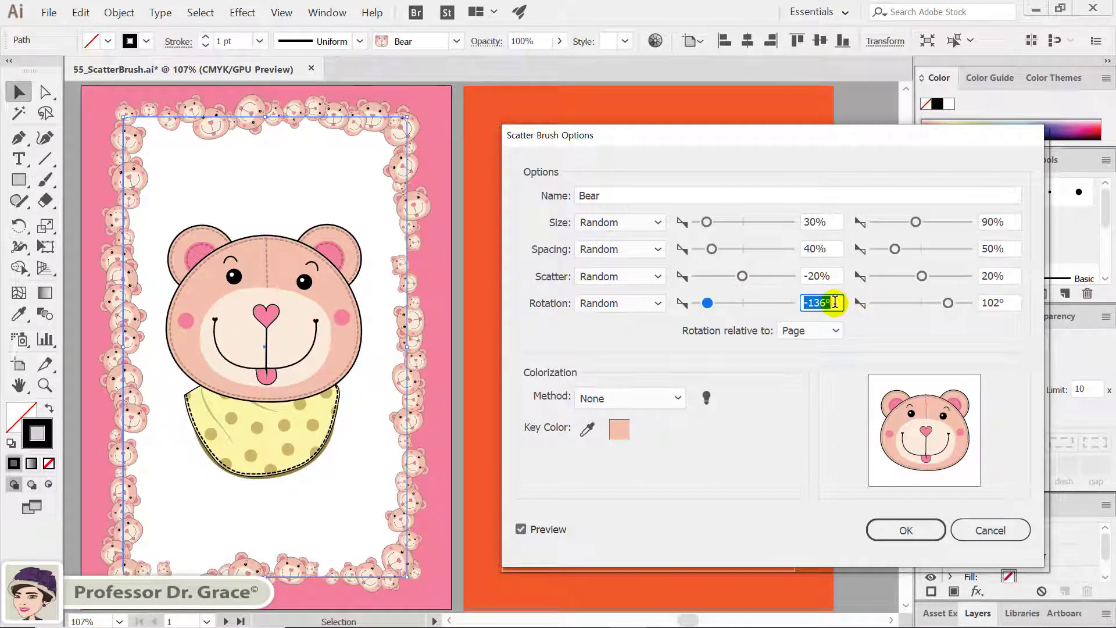
type("-60")
key("Tab")
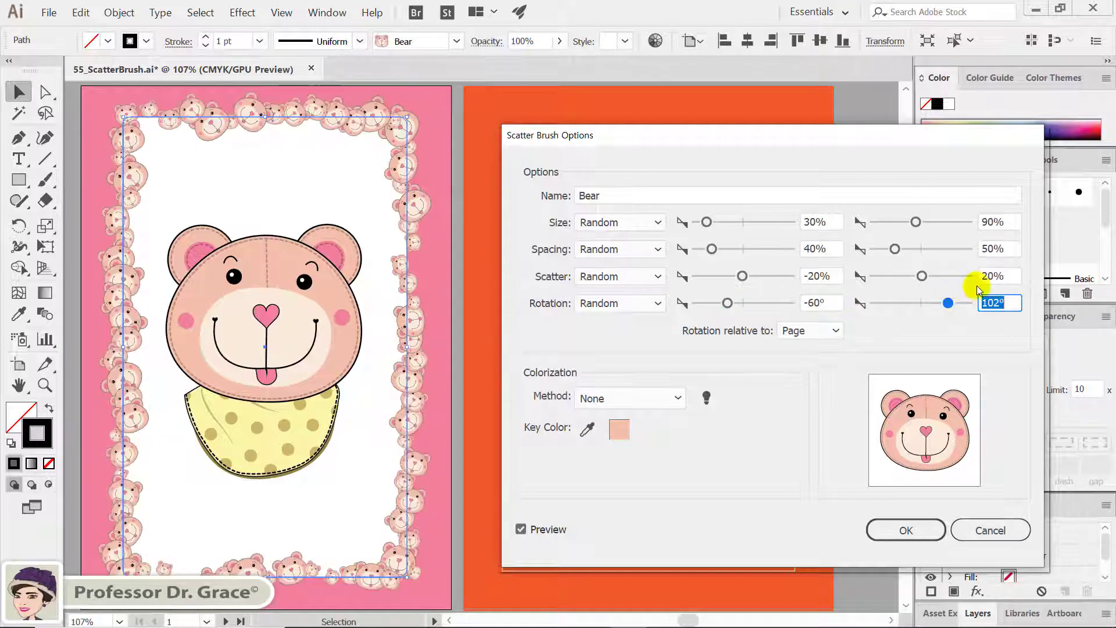
type("60")
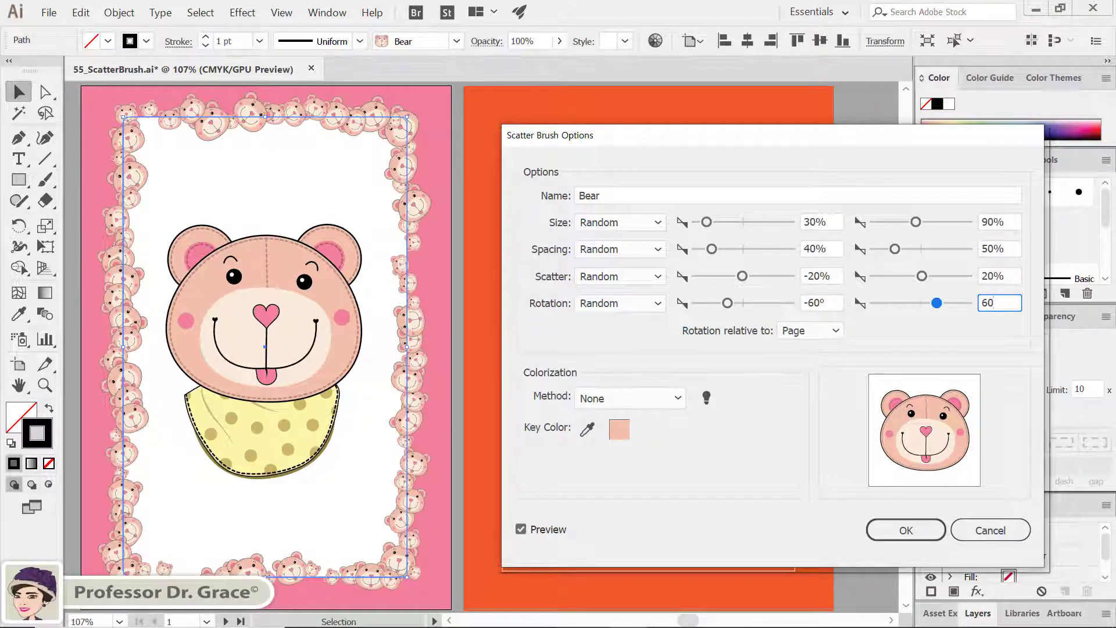
left_click(906, 529)
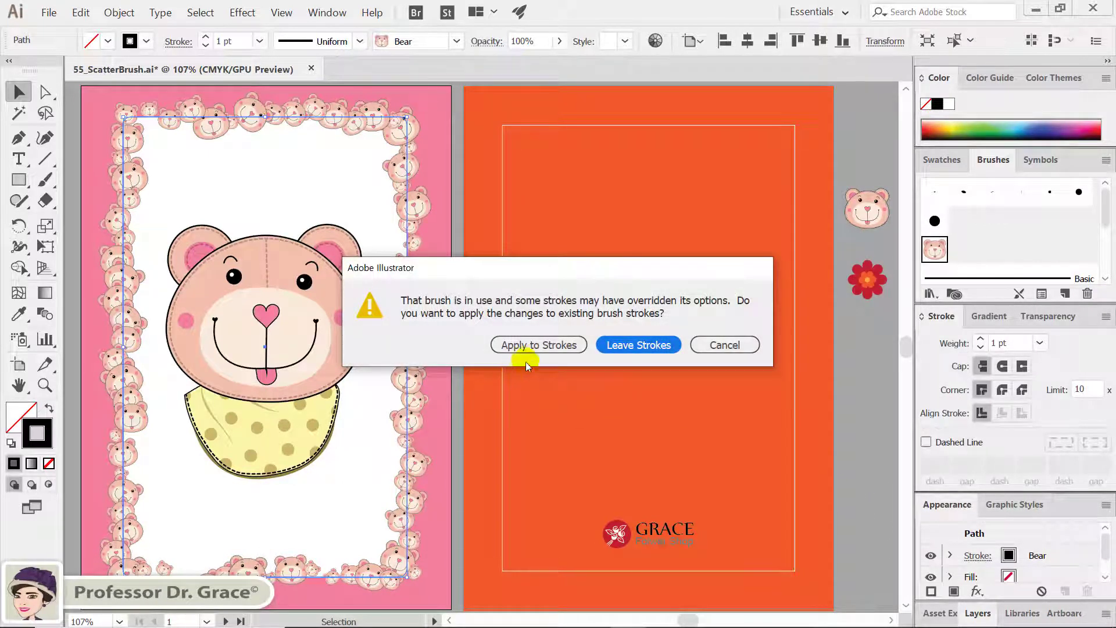
left_click(529, 346)
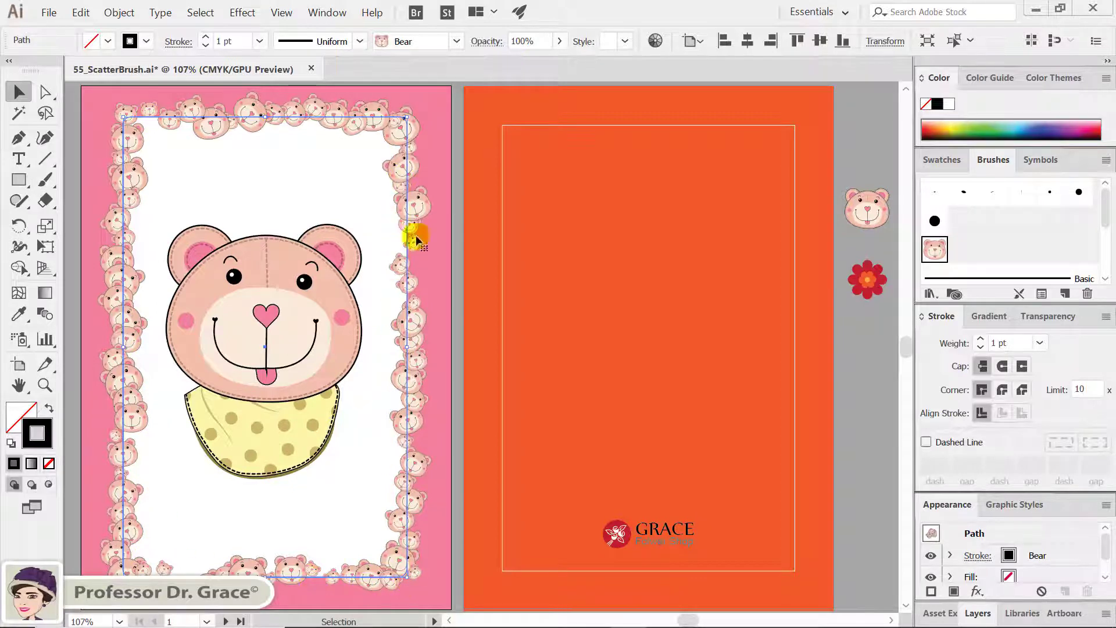
- Fade the large bear face to 10% opacity in the Transparency panel
left_click(457, 335)
left_click(274, 321)
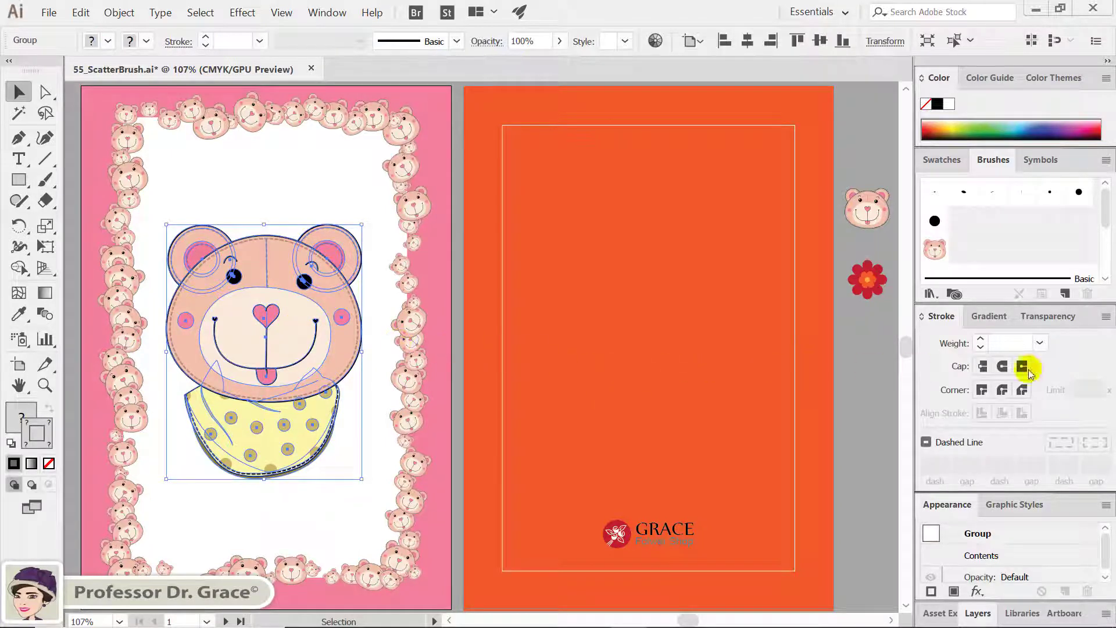
left_click(1048, 317)
left_click(1055, 343)
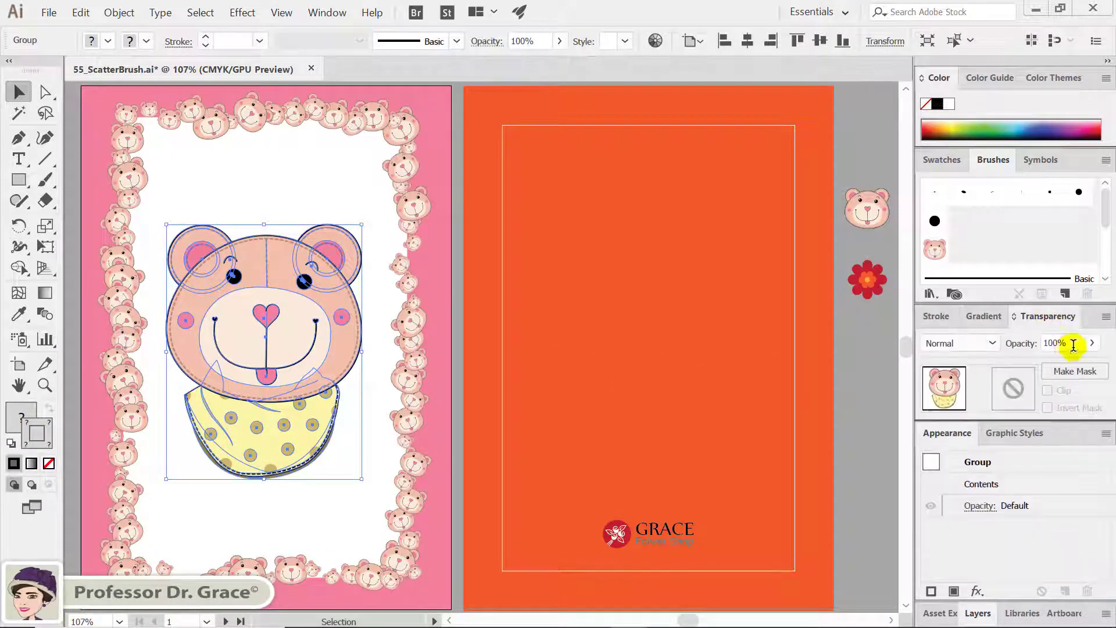
type("10")
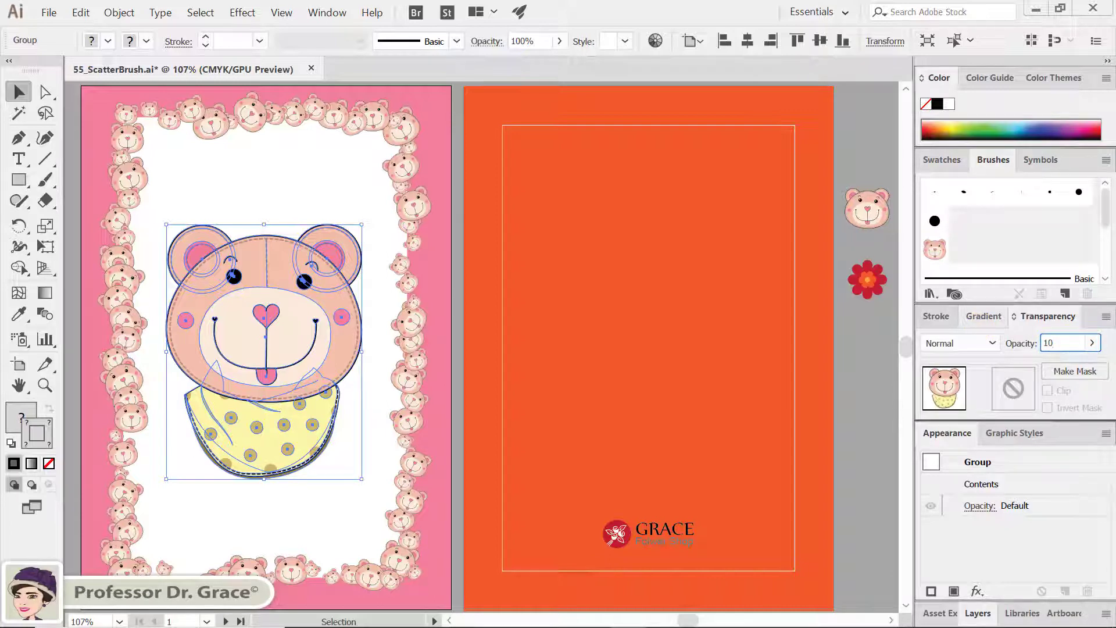
key("Return")
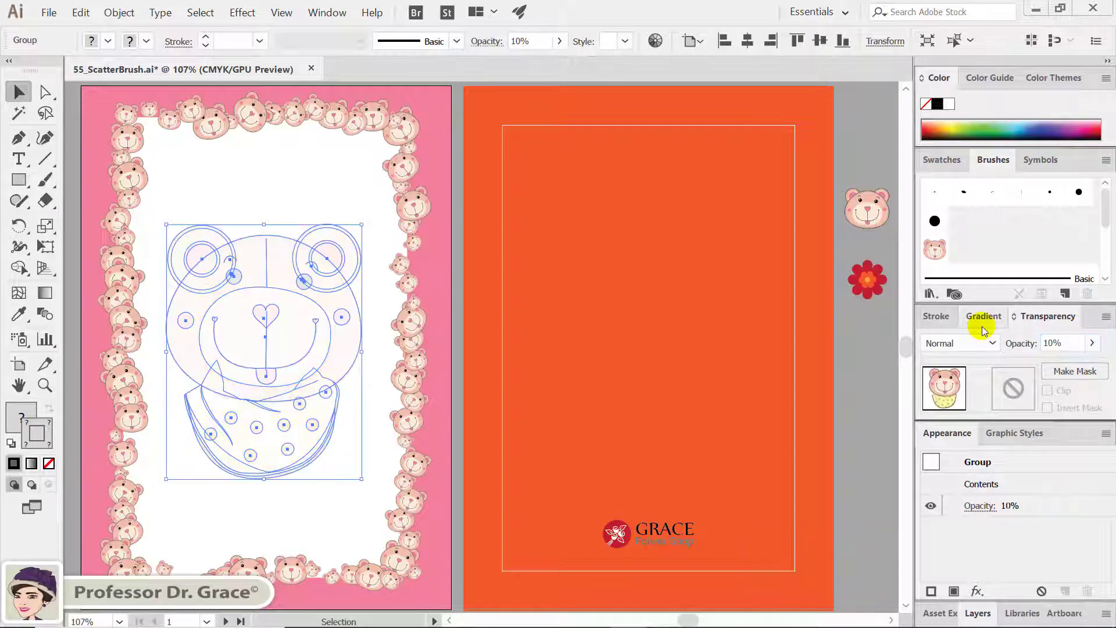
left_click(884, 395)
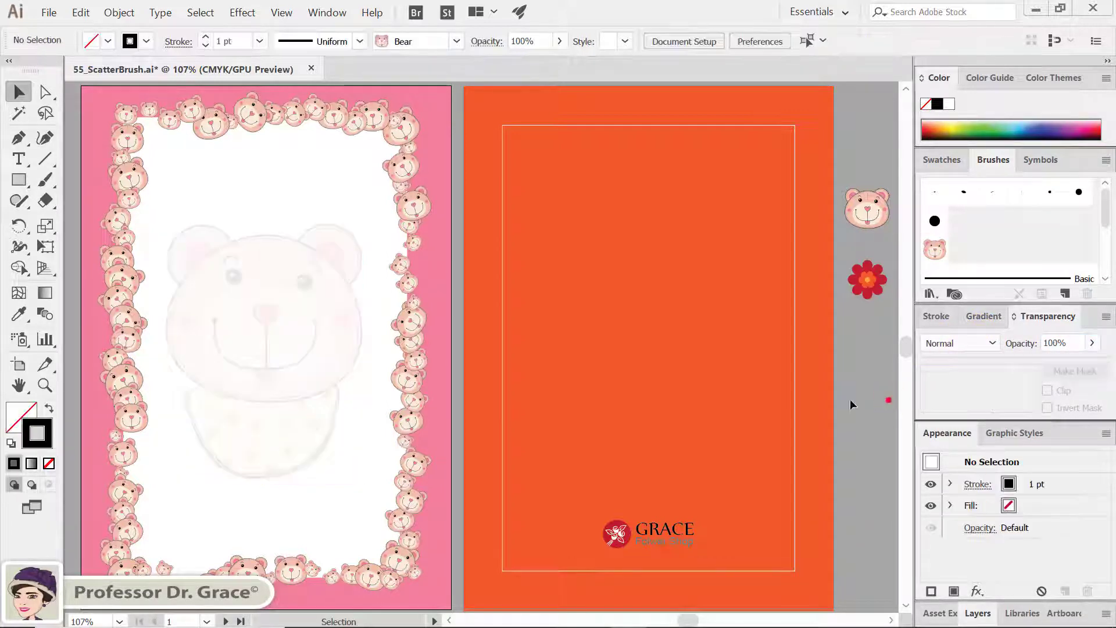
left_click(876, 290)
- Drag the red flower into the Brushes panel as a scatter brush named 'Flower'
mouse_move(867, 279)
left_mouse_down()
mouse_move(1001, 261)
mouse_move(991, 257)
left_mouse_up()
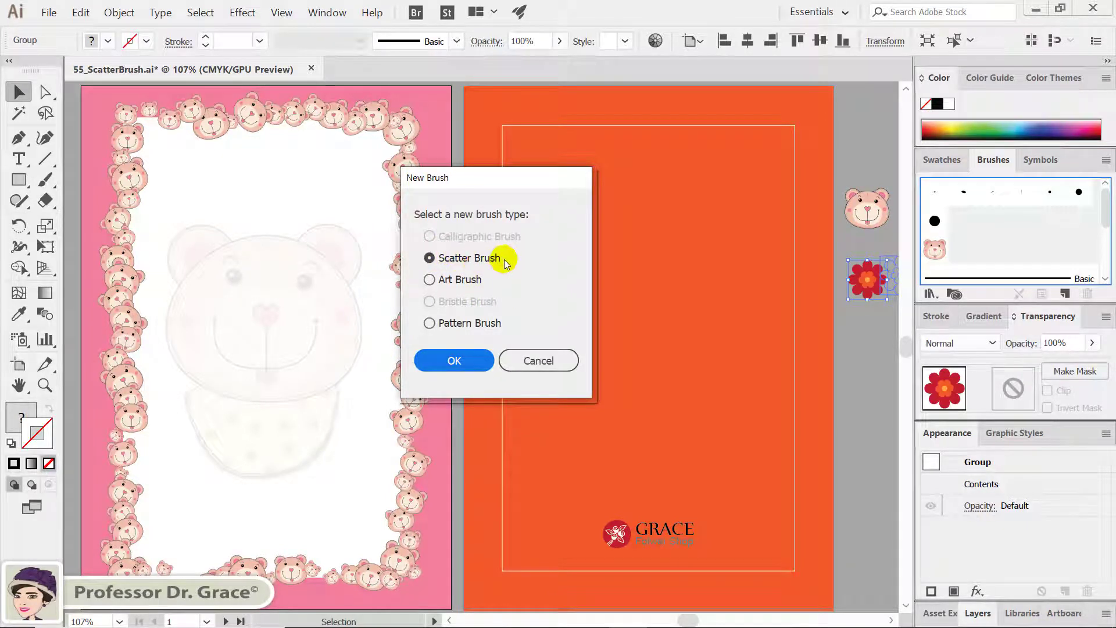
left_click(453, 361)
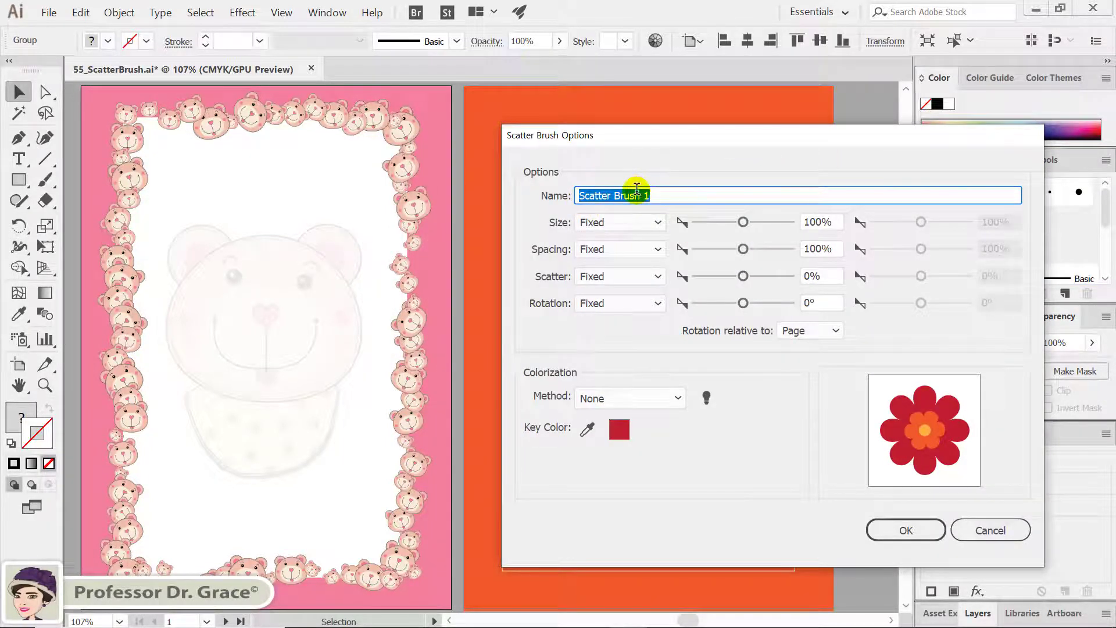
type("Flower")
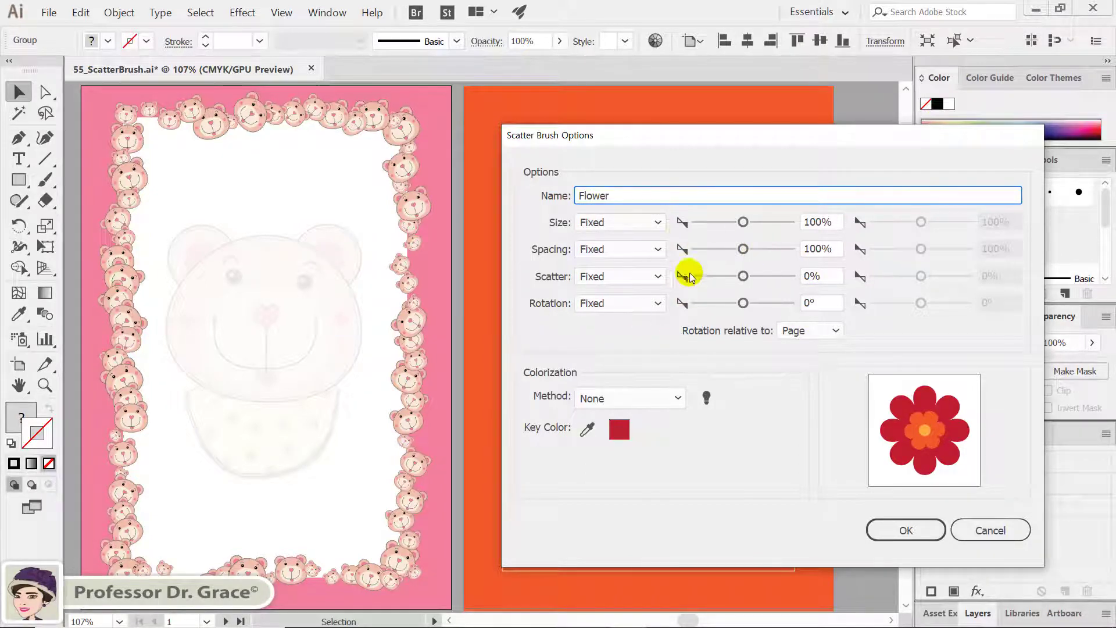
left_click(911, 532)
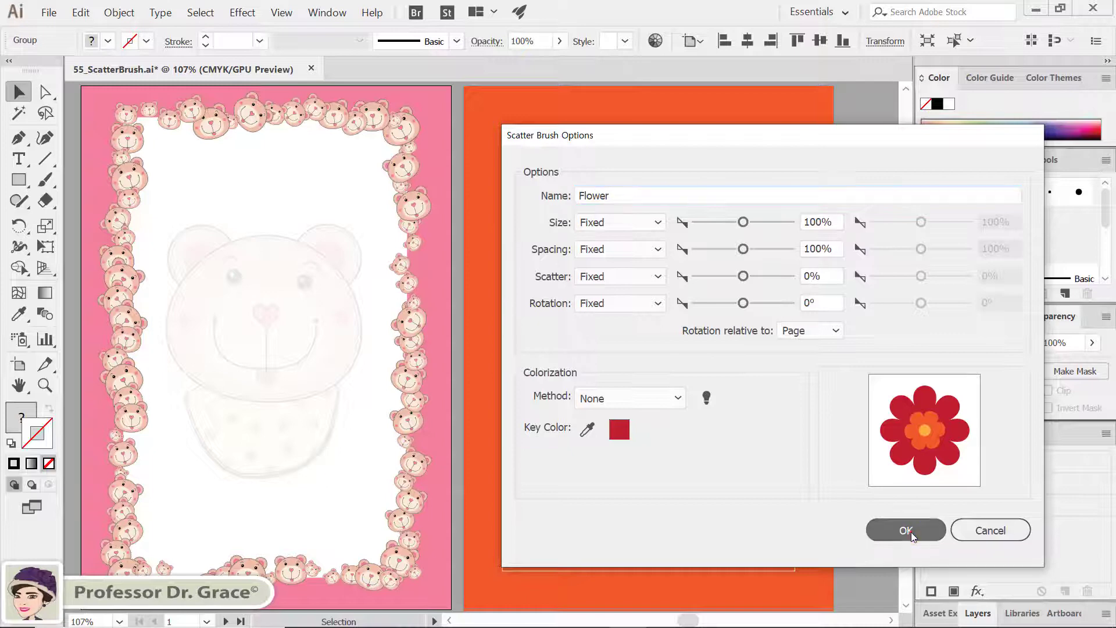
- Stroke the orange artboard's inner rectangle with the Flower brush, then preview the border
left_click(808, 404)
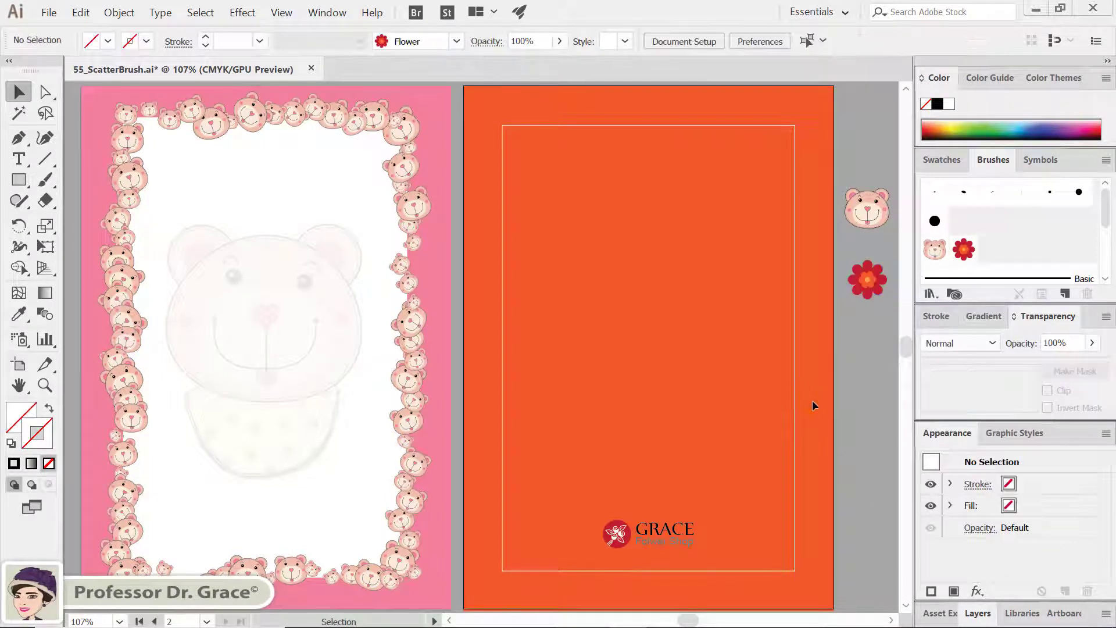
left_click(777, 381)
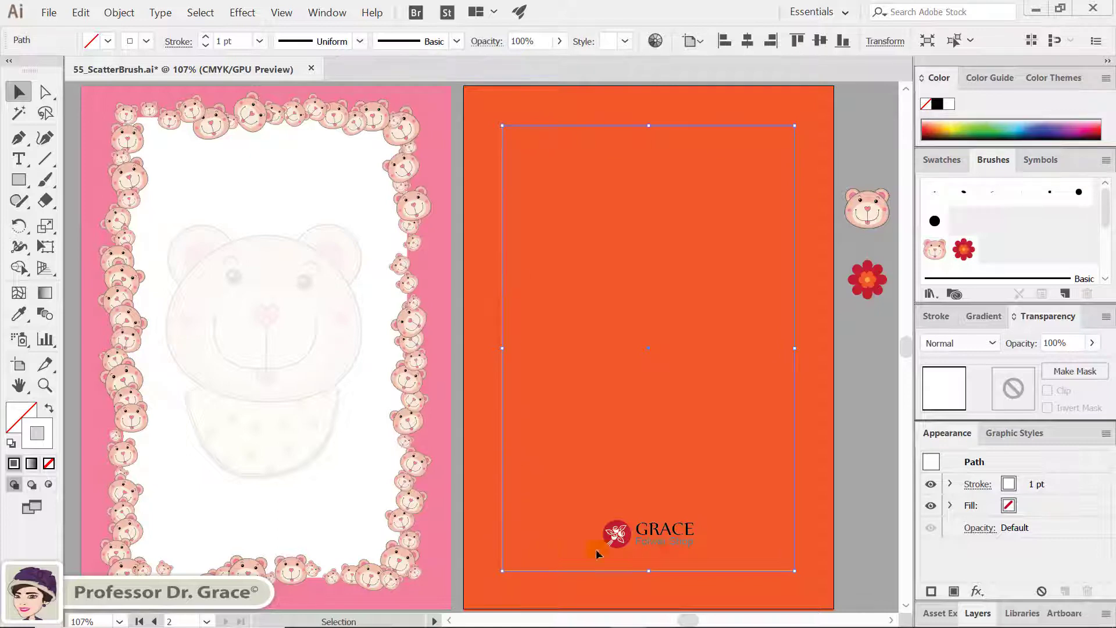
left_click(30, 409)
left_click(965, 250)
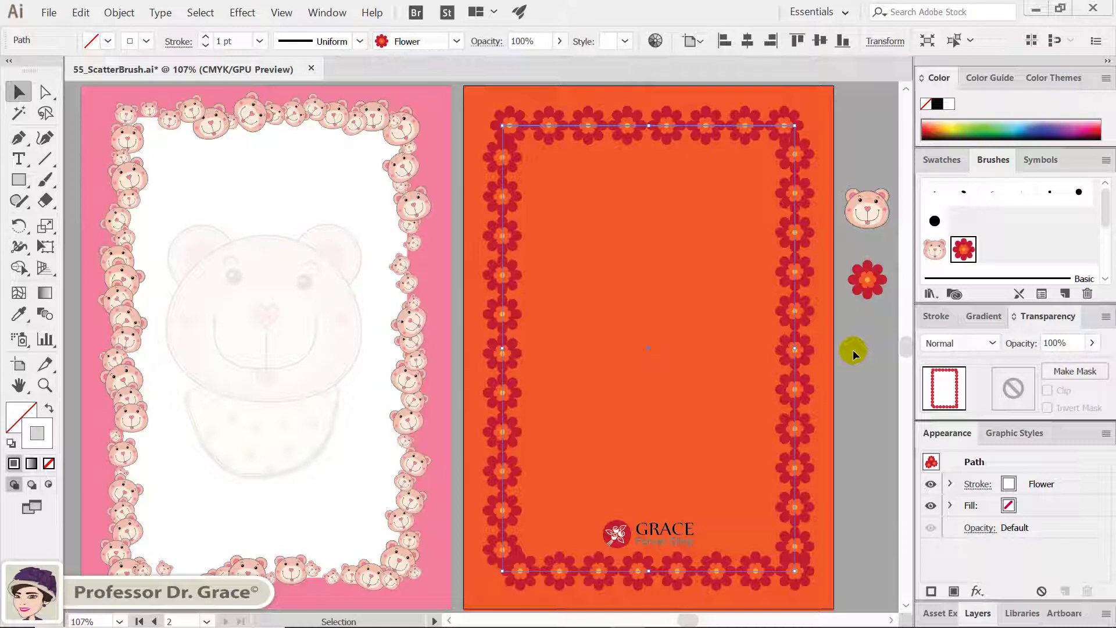
left_click(852, 353)
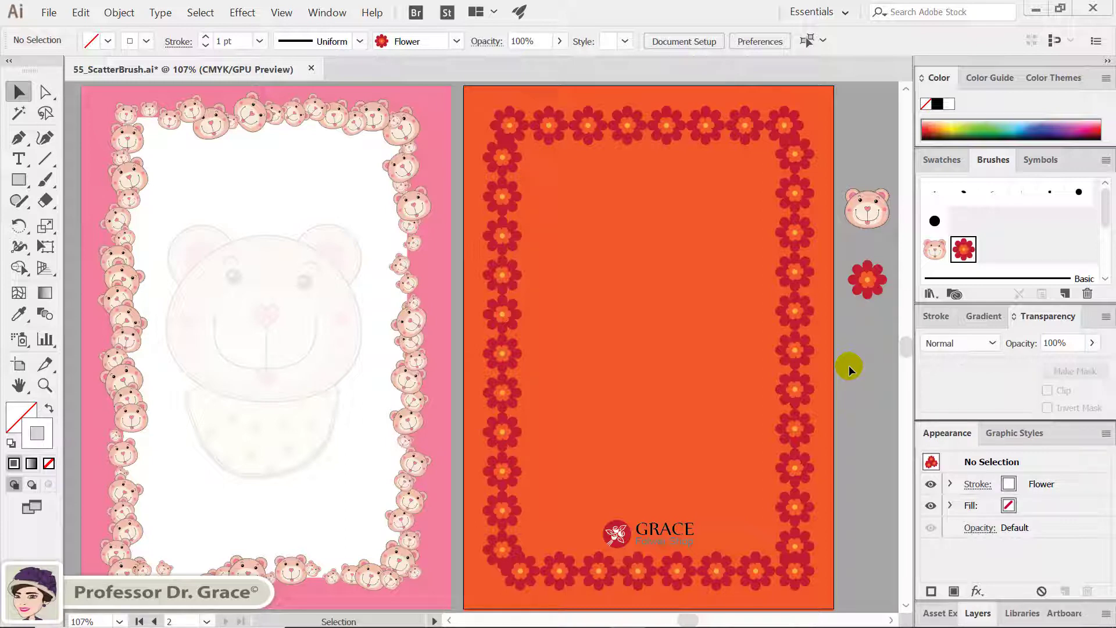
left_click(849, 365)
left_click(776, 436)
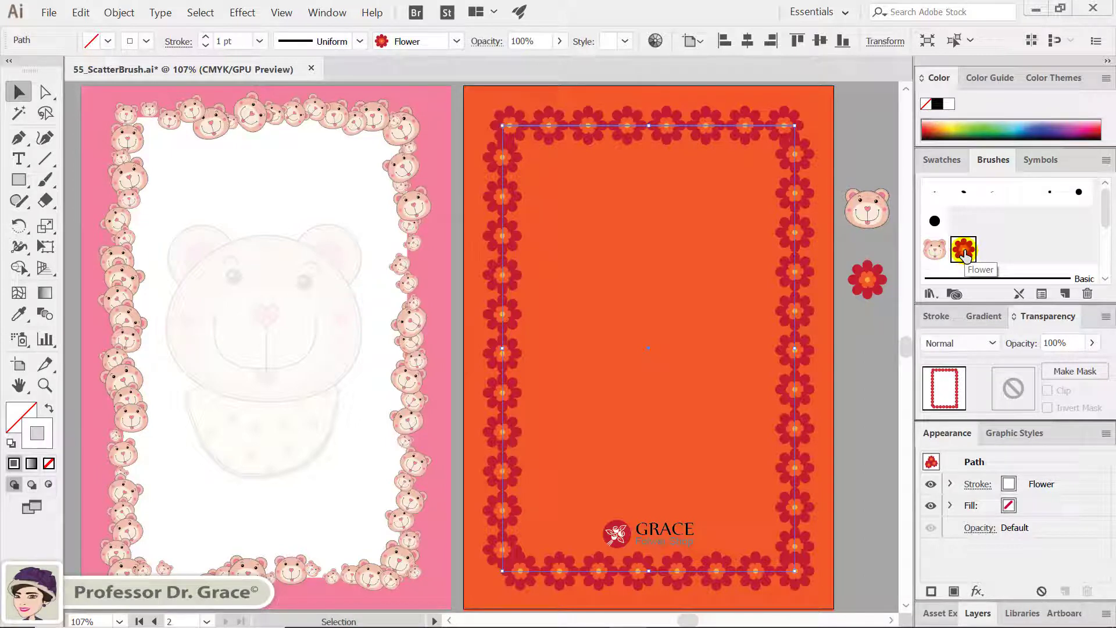
- Set the Flower brush's size, scatter and rotation variations to Random
double_click(963, 250)
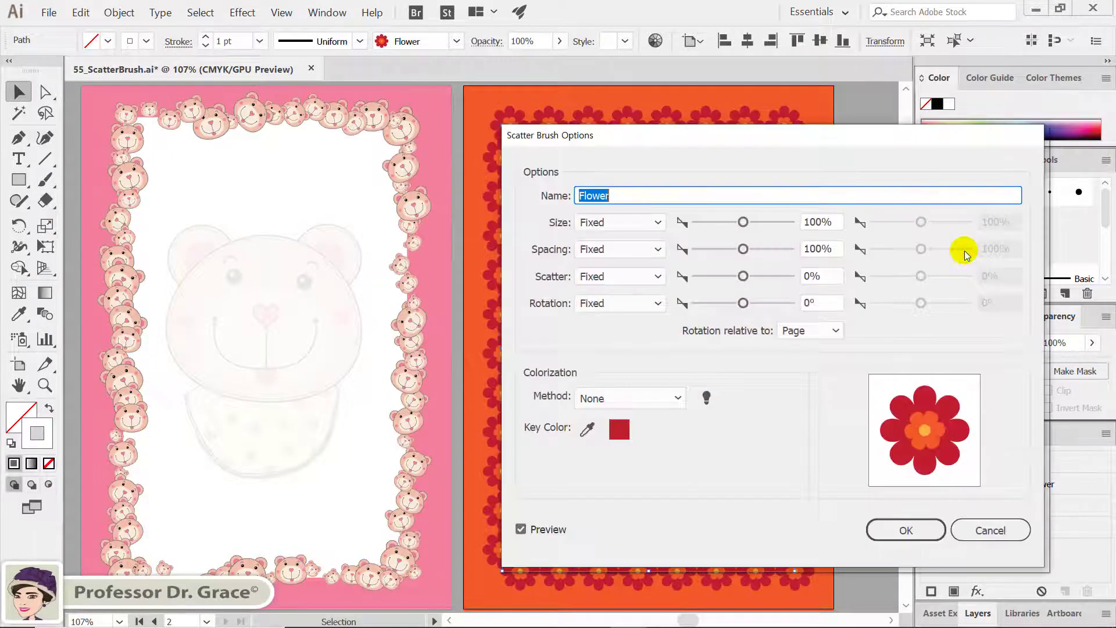
mouse_move(781, 134)
left_mouse_down()
mouse_move(848, 100)
mouse_move(263, 146)
mouse_move(306, 146)
left_mouse_up()
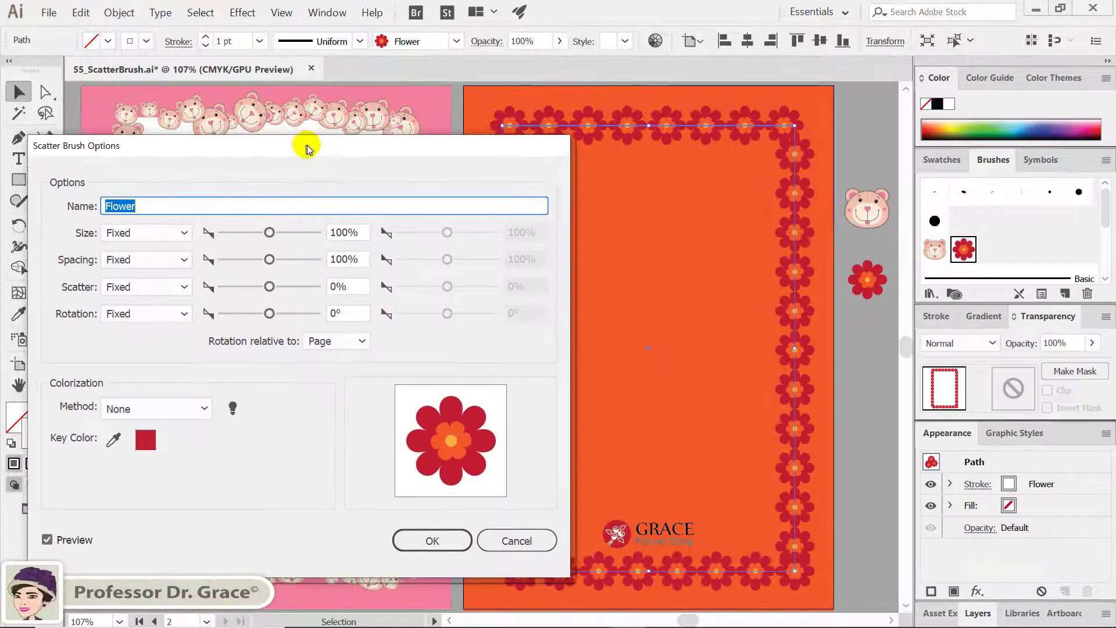
left_click(138, 239)
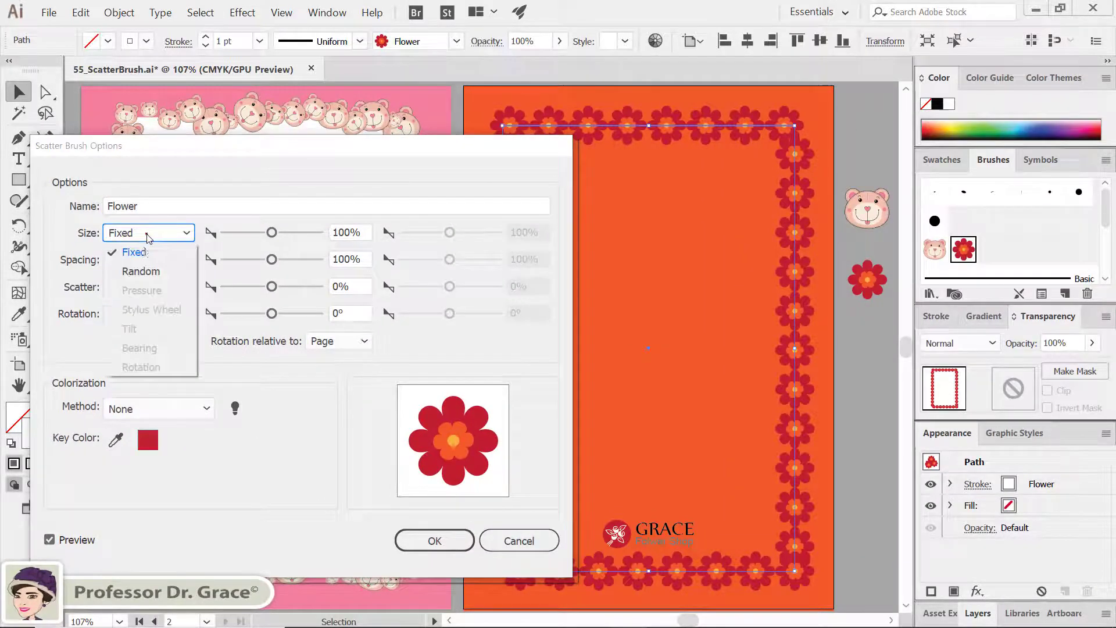
left_click(140, 270)
left_click(141, 299)
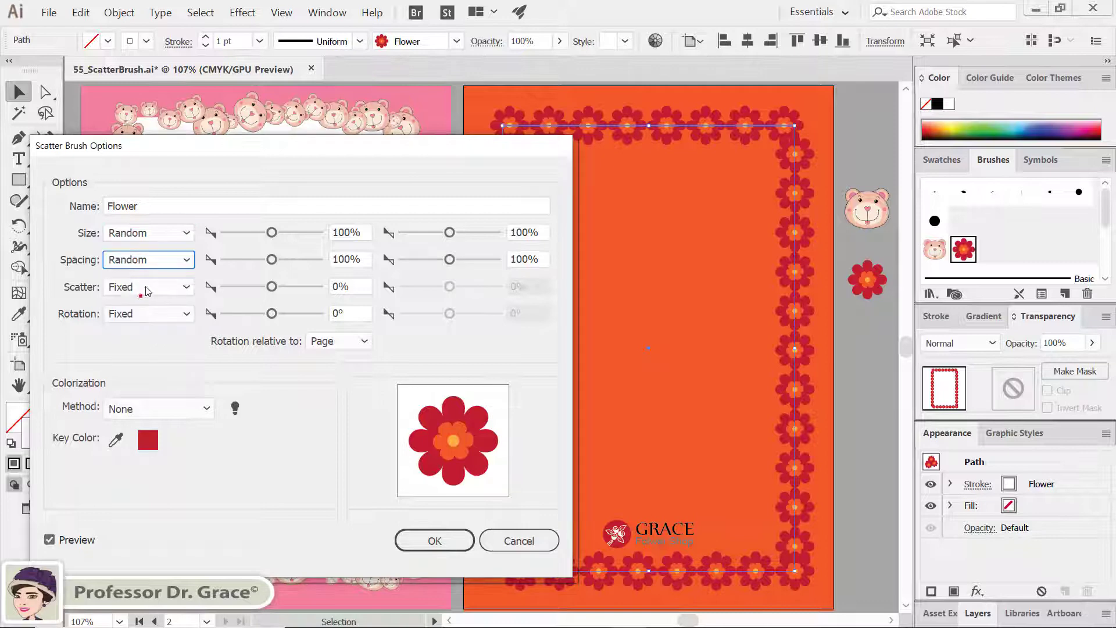
left_click(143, 324)
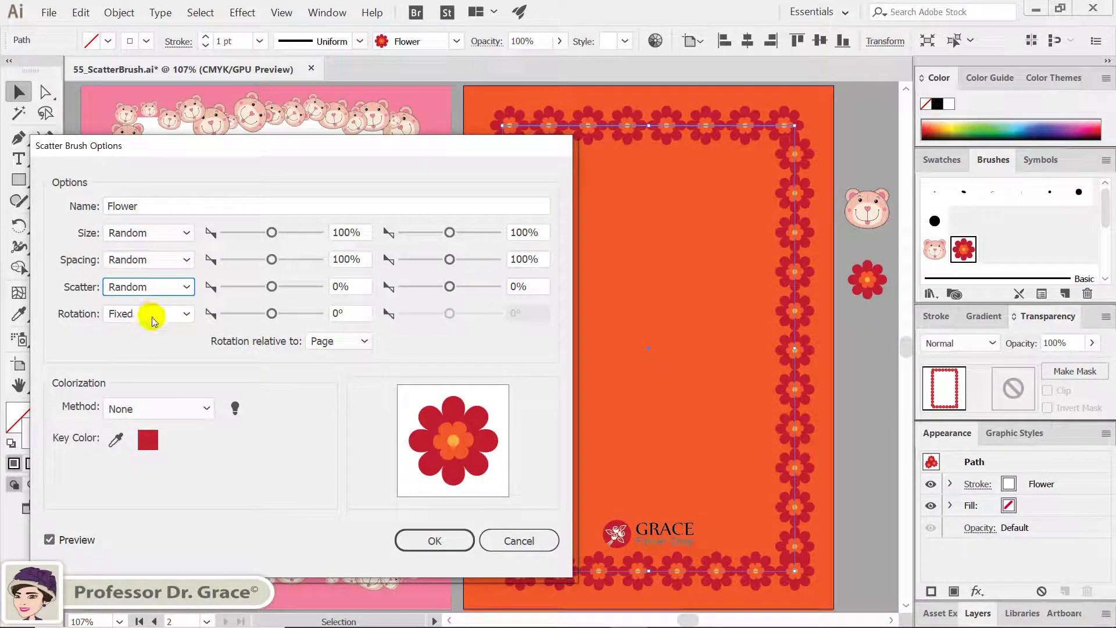
left_click(152, 321)
left_click(153, 352)
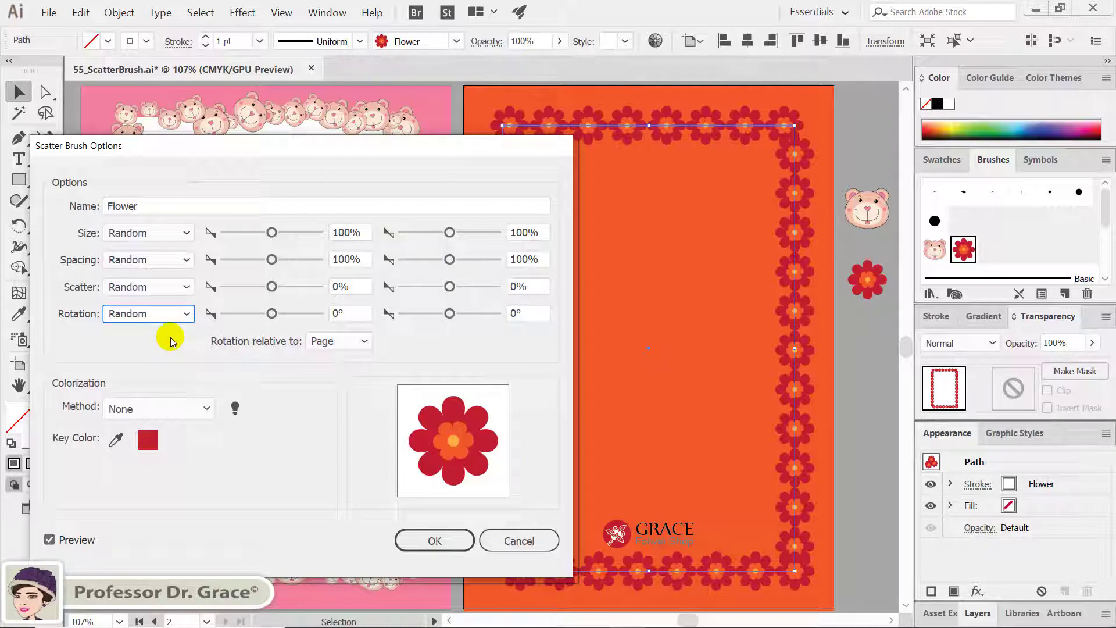
- Drag the Flower brush's size to 28–167% and spacing to 18–104%
left_click_drag(271, 233, 232, 233)
left_click_drag(450, 233, 457, 233)
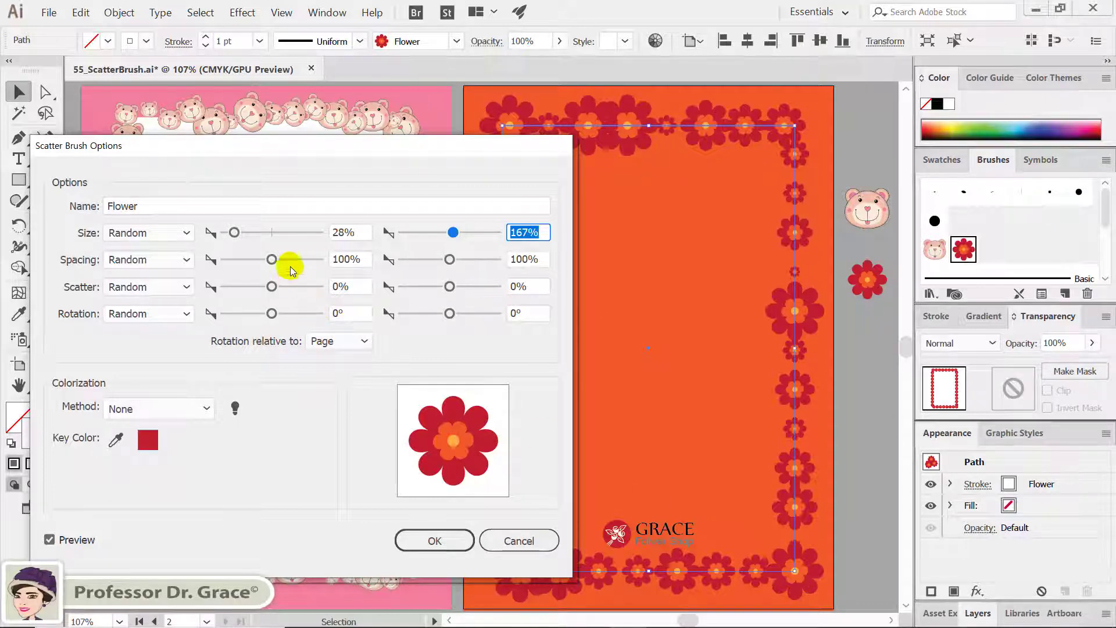
left_click_drag(272, 261, 231, 264)
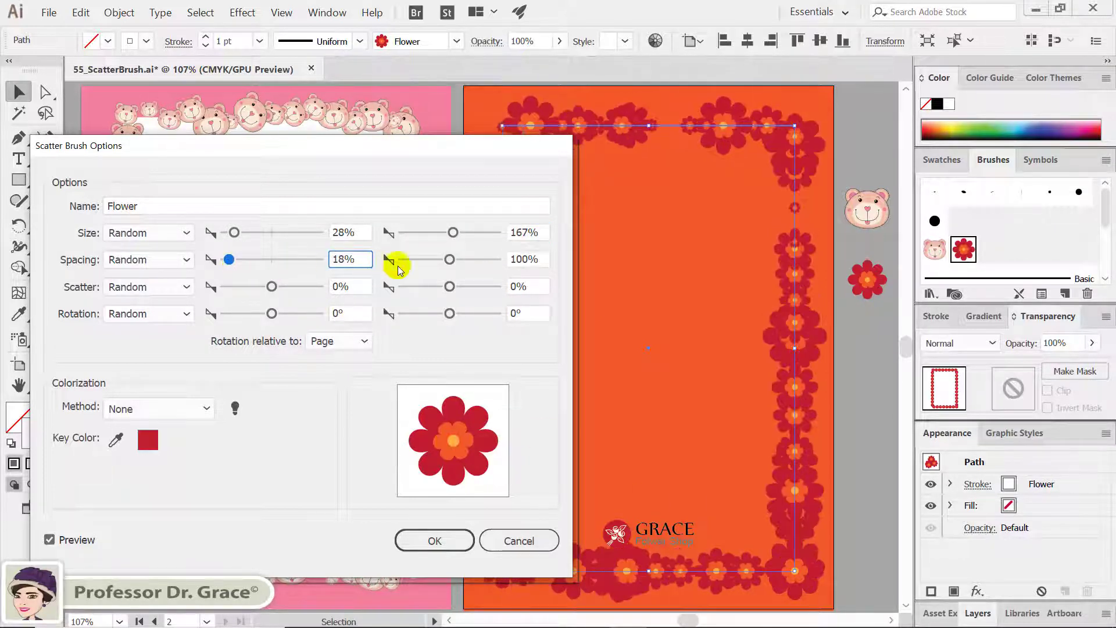
mouse_move(448, 260)
left_mouse_down()
mouse_move(430, 263)
mouse_move(448, 265)
left_mouse_up()
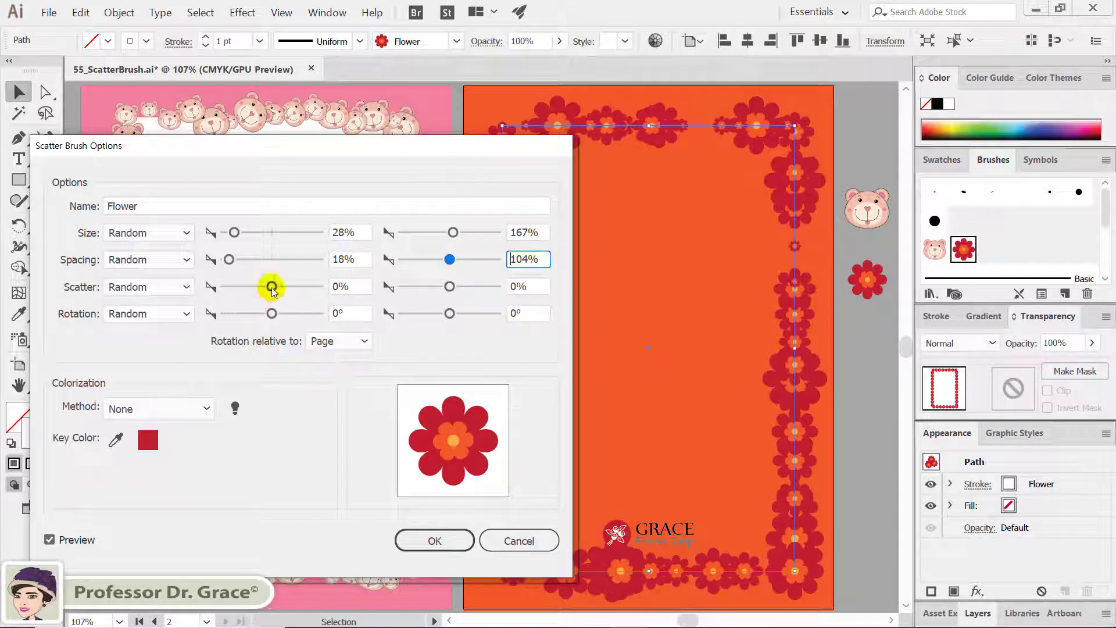
- Drag the Flower brush sliders to scatter -111% to 86% and rotation -129° to 123°
left_click_drag(272, 287, 267, 287)
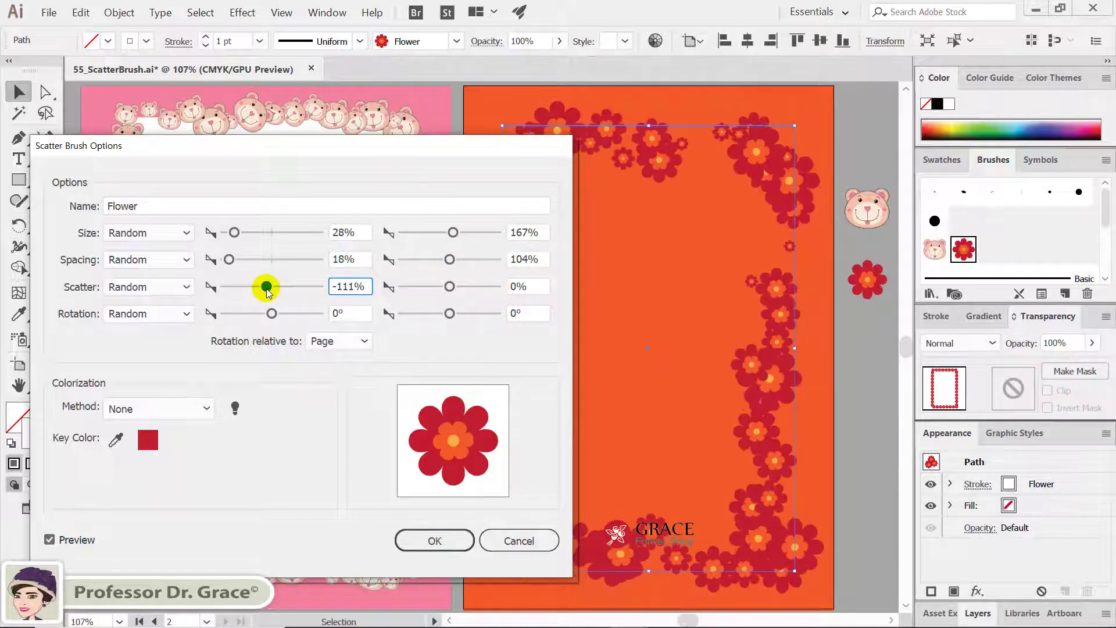
left_click_drag(449, 285, 458, 289)
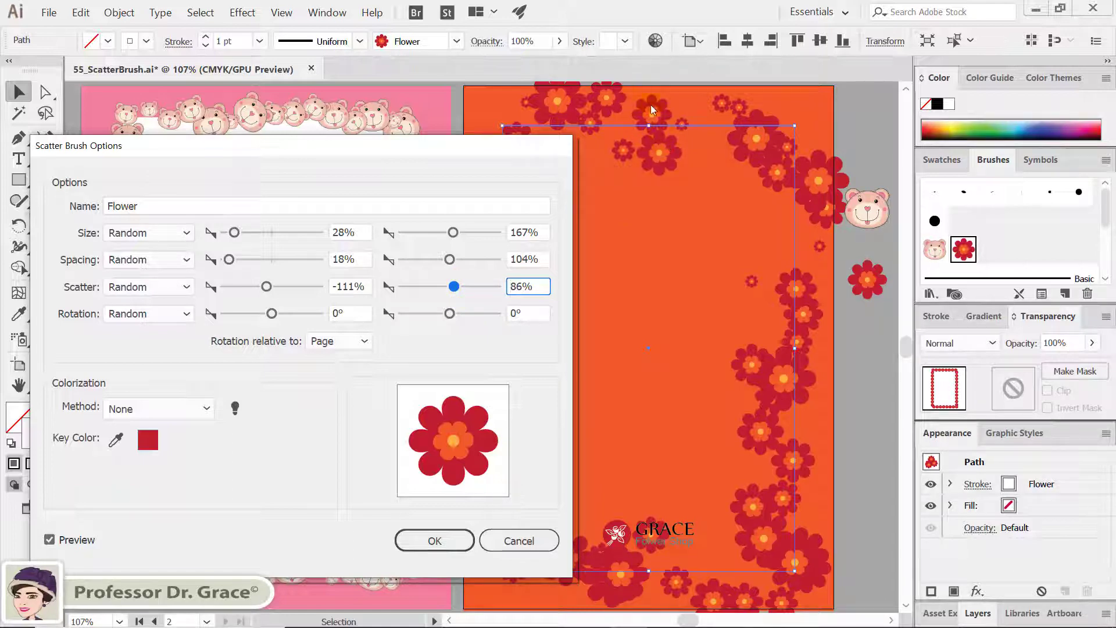
left_click_drag(351, 309, 294, 337)
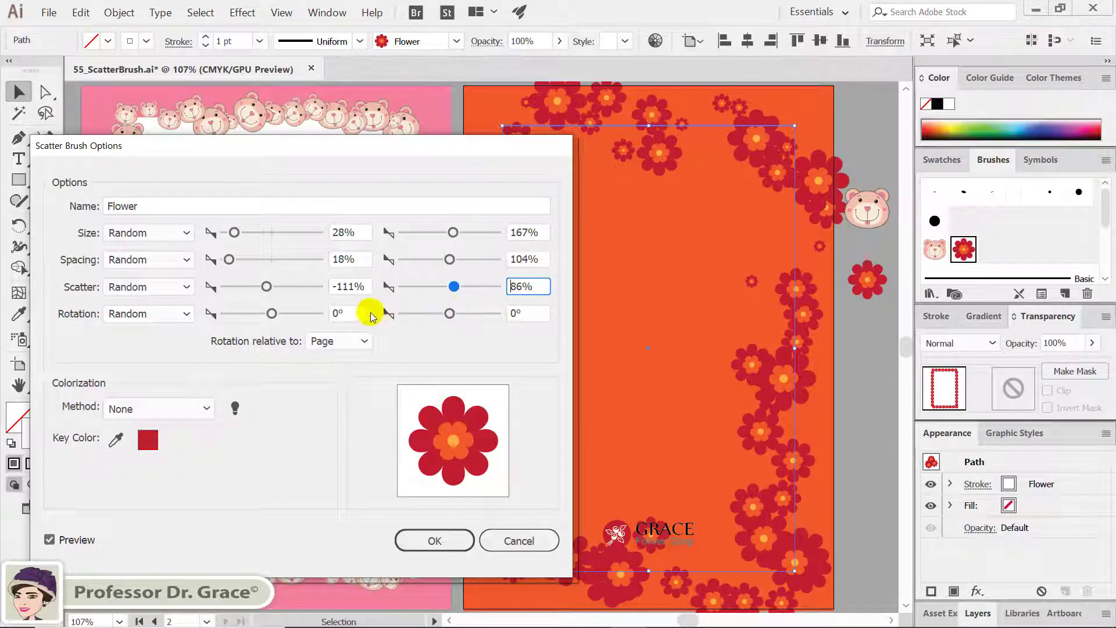
left_click_drag(272, 314, 238, 314)
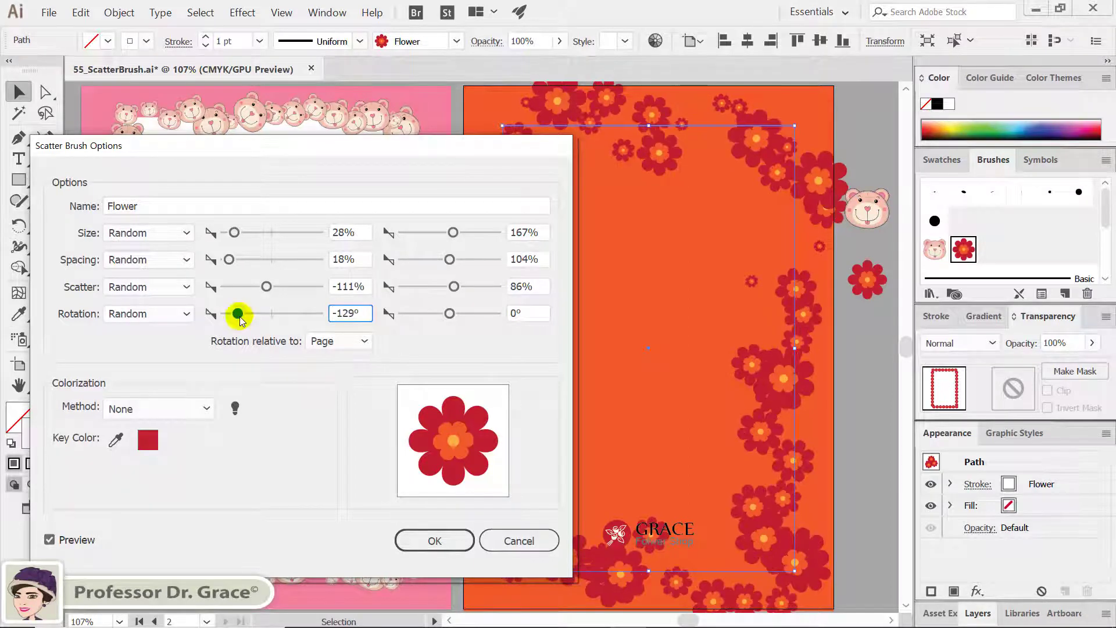
left_click_drag(450, 313, 476, 317)
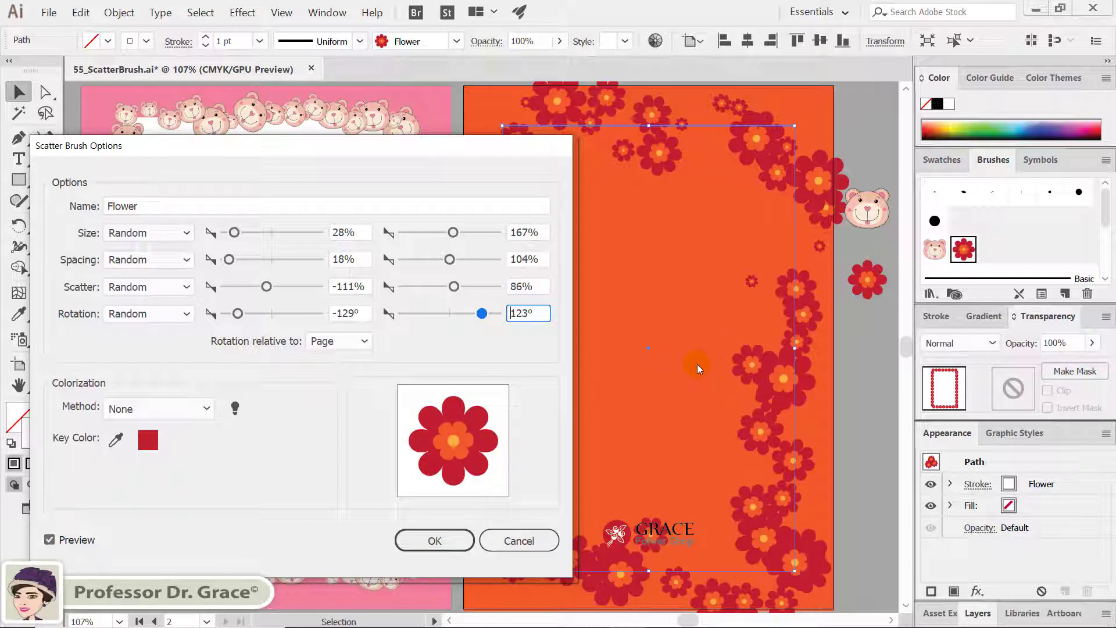
- Set the Flower brush size to 30%–110% and spacing to 30%–50%
double_click(367, 232)
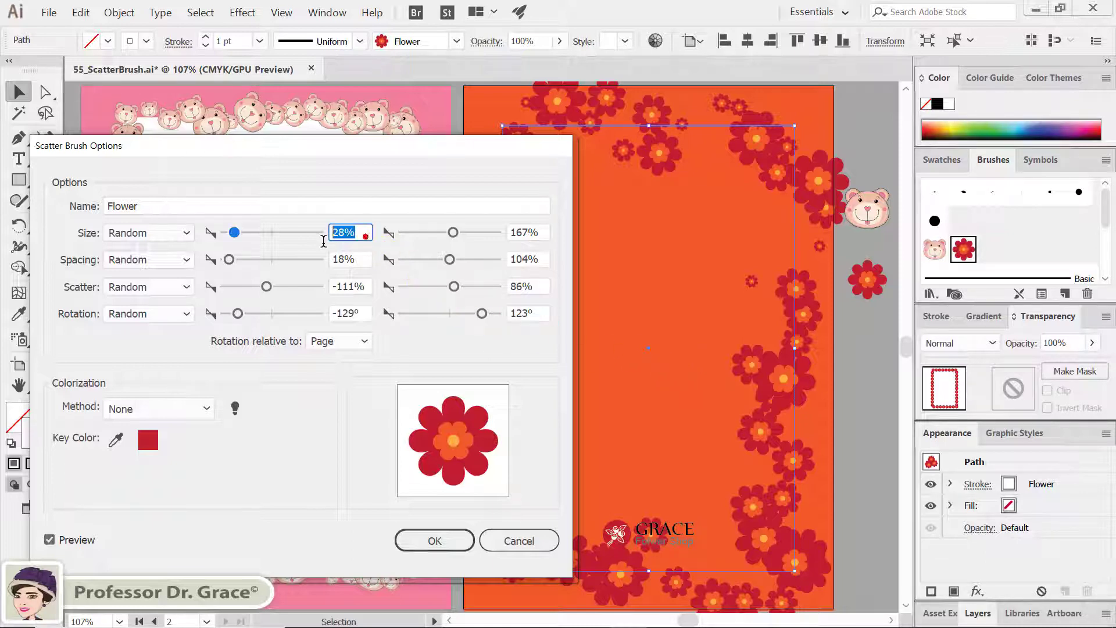
double_click(339, 234)
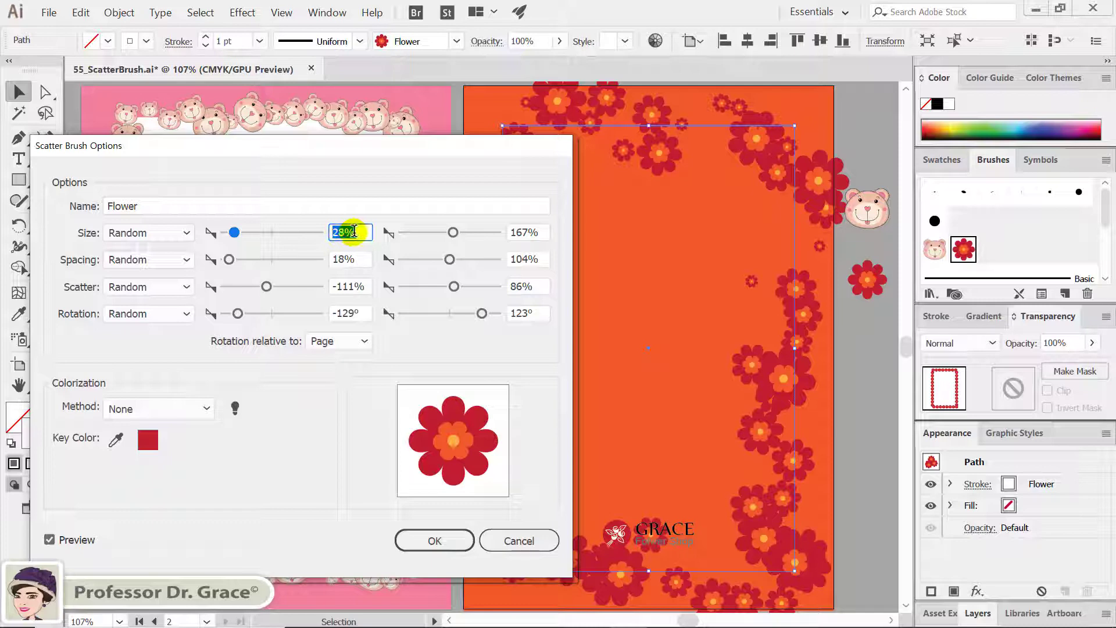
type("30")
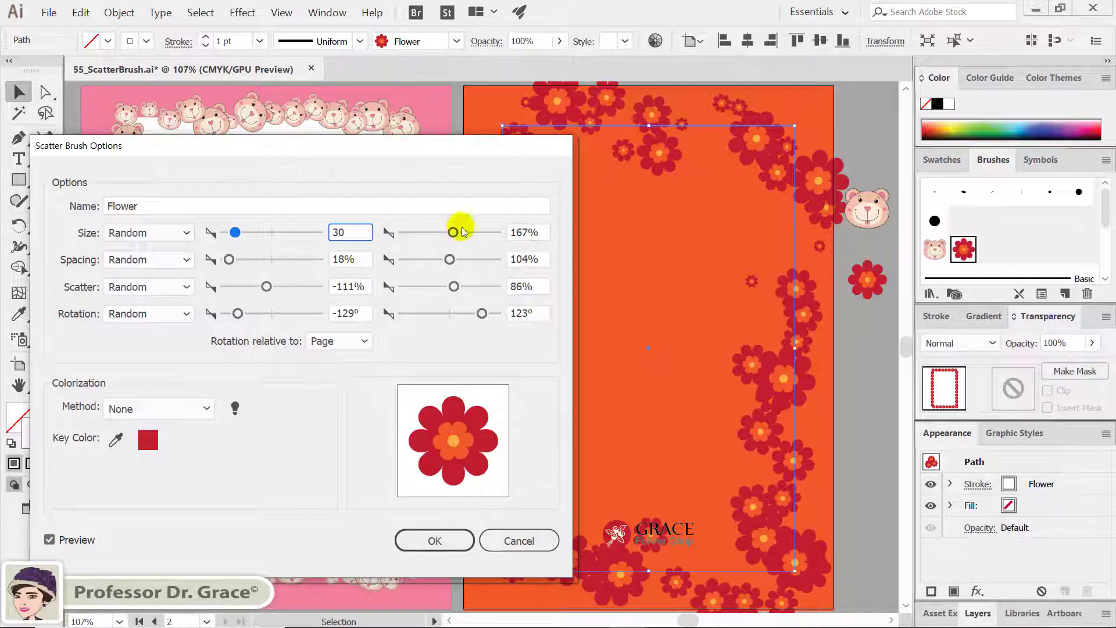
double_click(537, 232)
type("110")
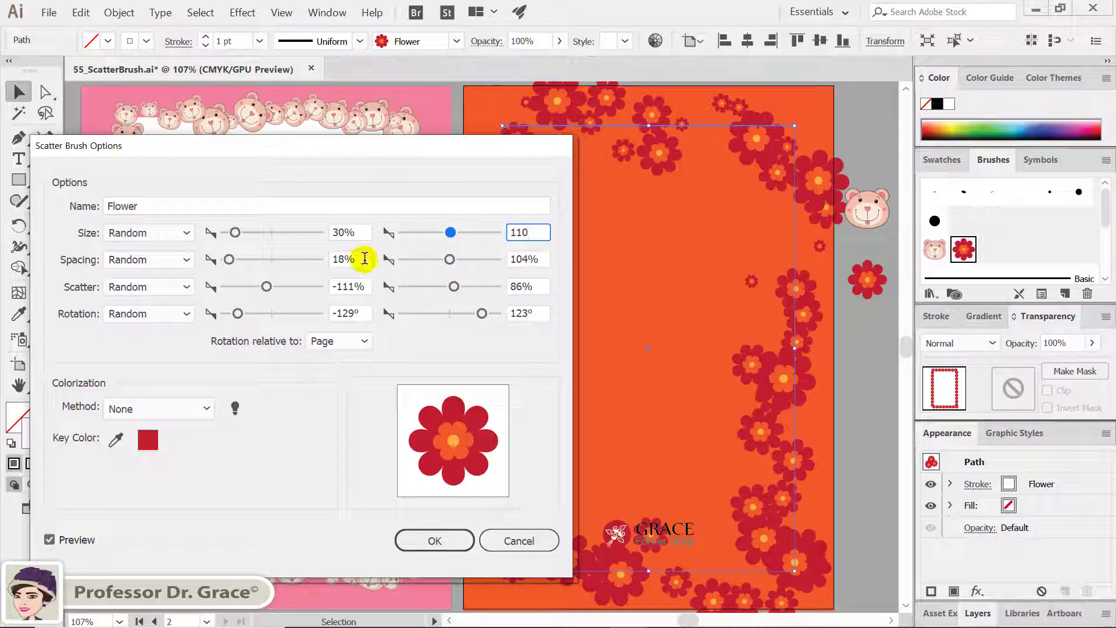
left_click(364, 258)
double_click(365, 258)
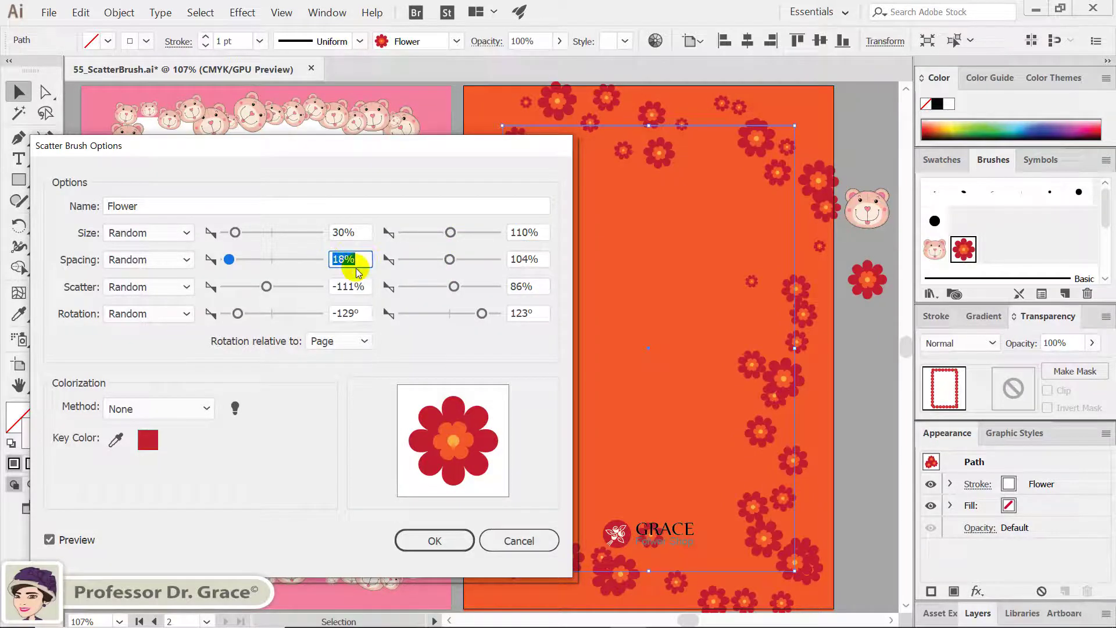
type("30")
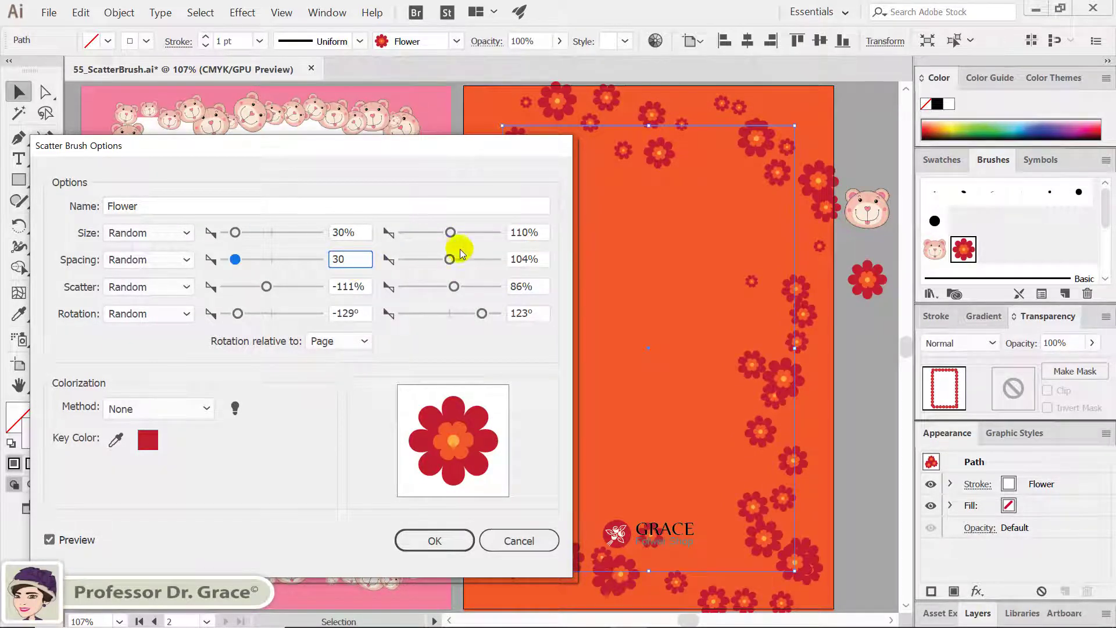
double_click(529, 258)
type("5")
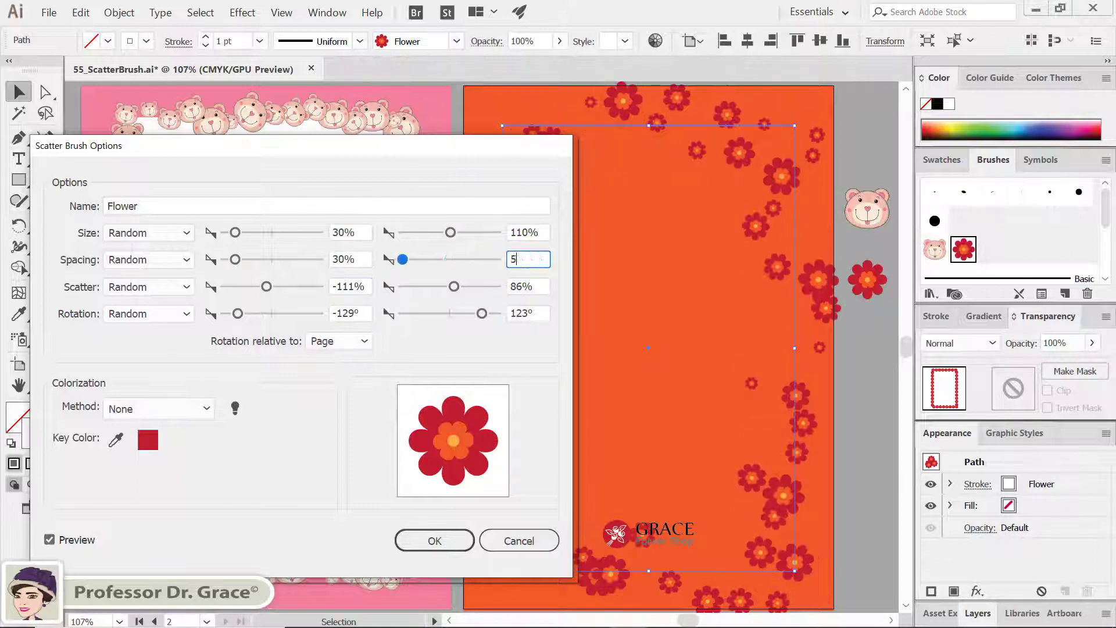
type("0")
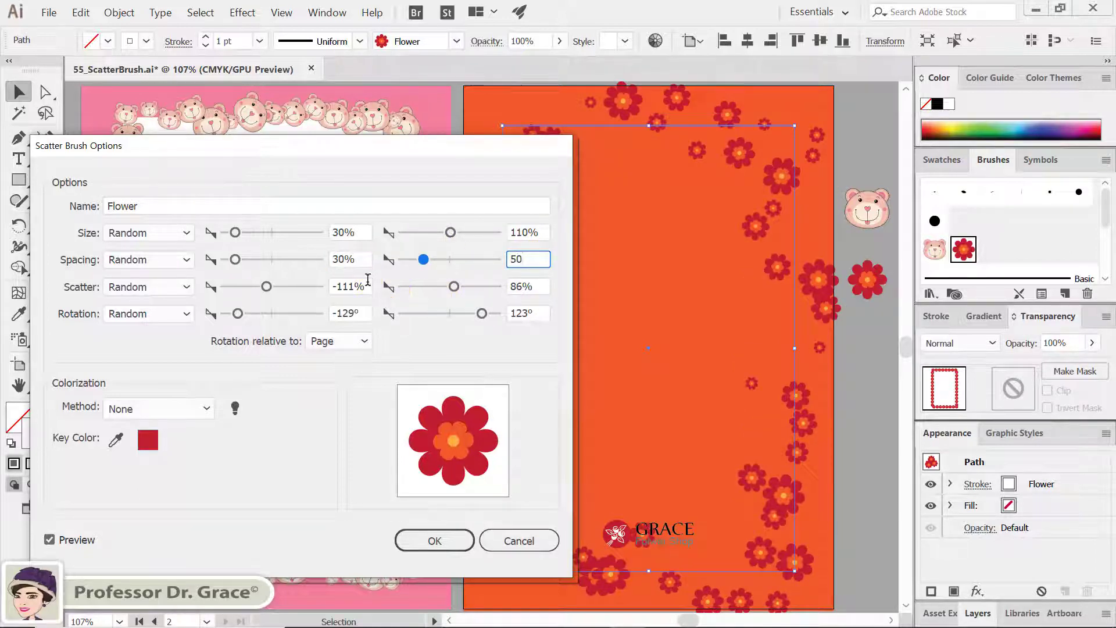
left_click(366, 286)
- Set the Flower brush scatter to -20%–40% and minimum rotation to -90°
double_click(334, 286)
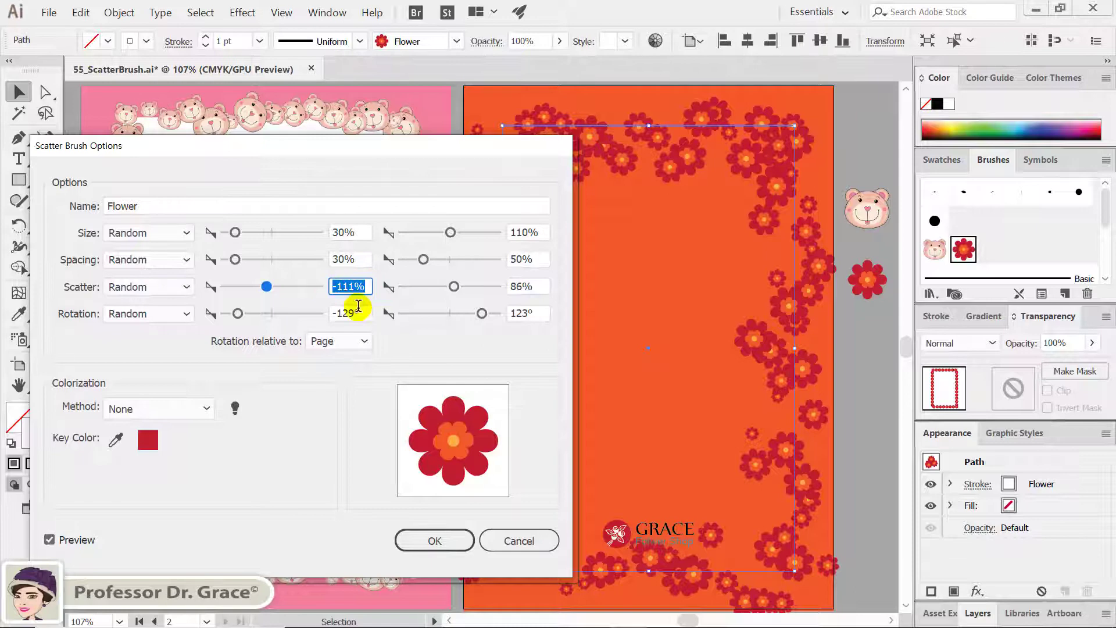
type("-20")
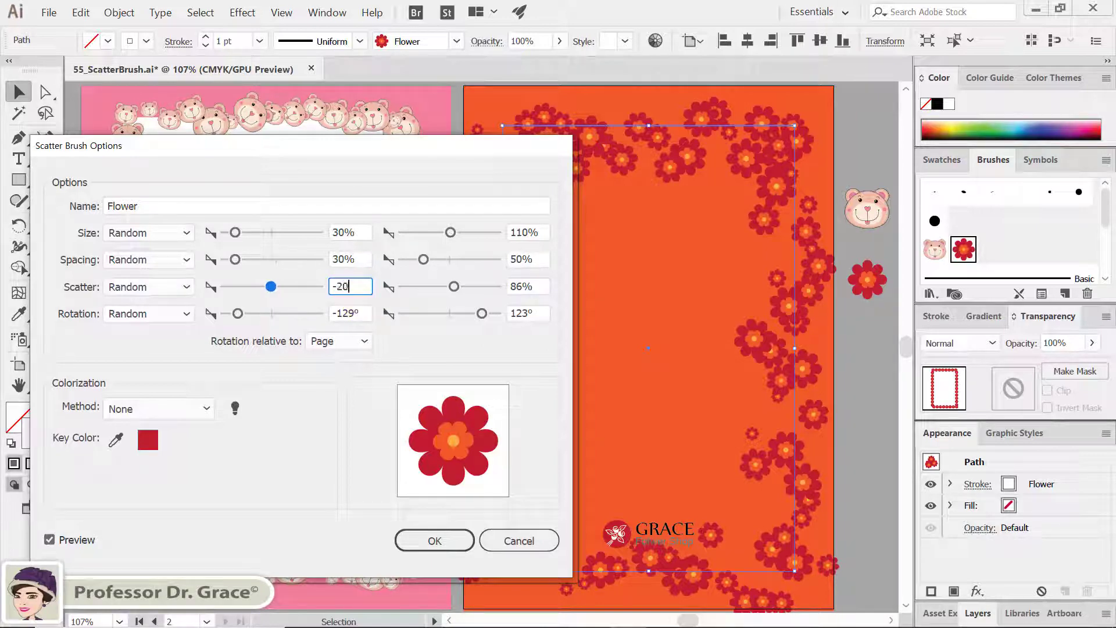
double_click(528, 286)
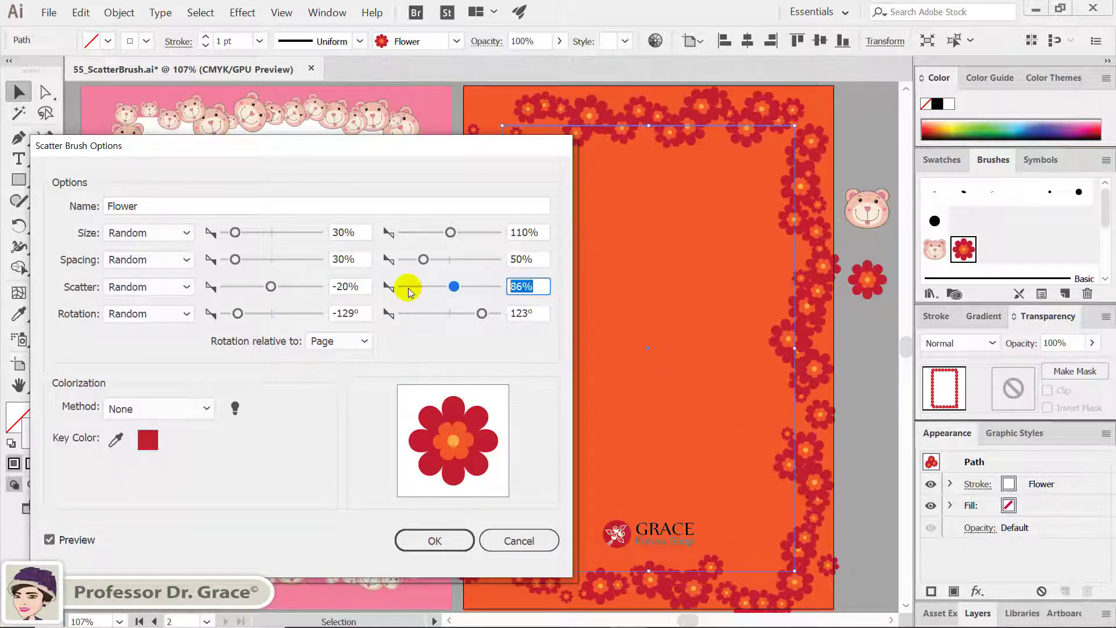
type("40")
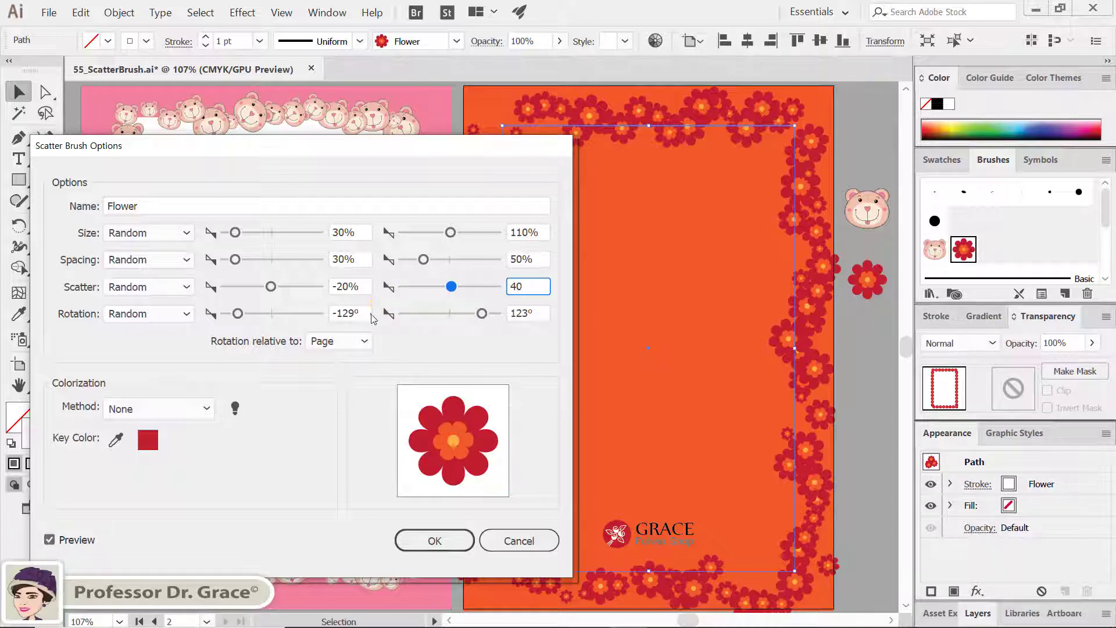
left_click(363, 314)
left_click_drag(363, 314, 329, 314)
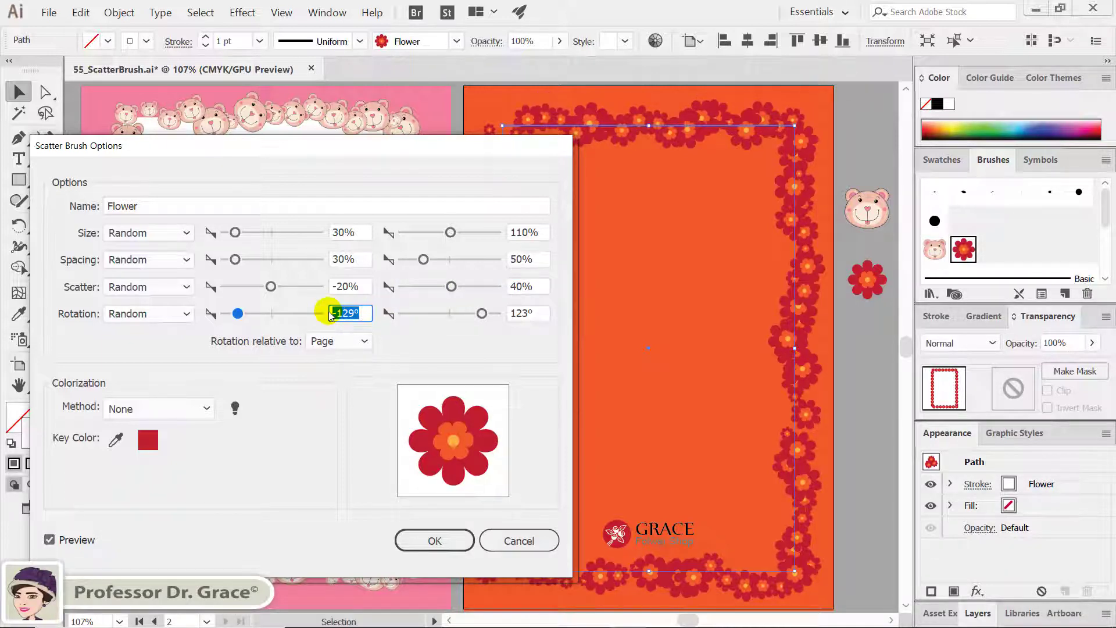
type("-90")
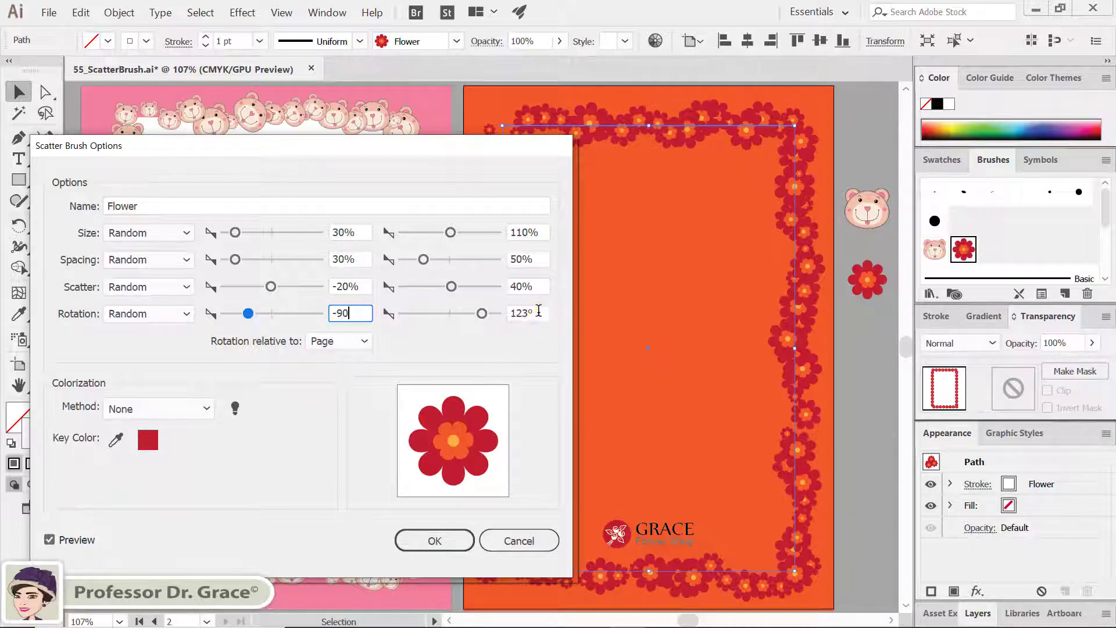
key("Tab")
type("9")
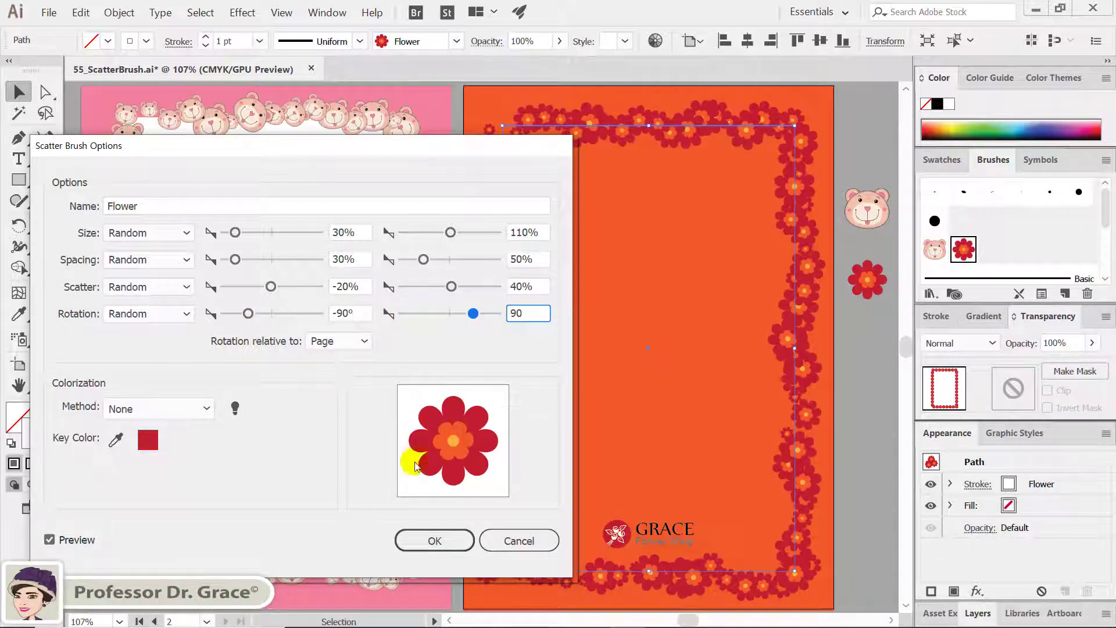
- Accept the Flower brush settings, apply them to the existing border, and deselect everything
left_click(408, 539)
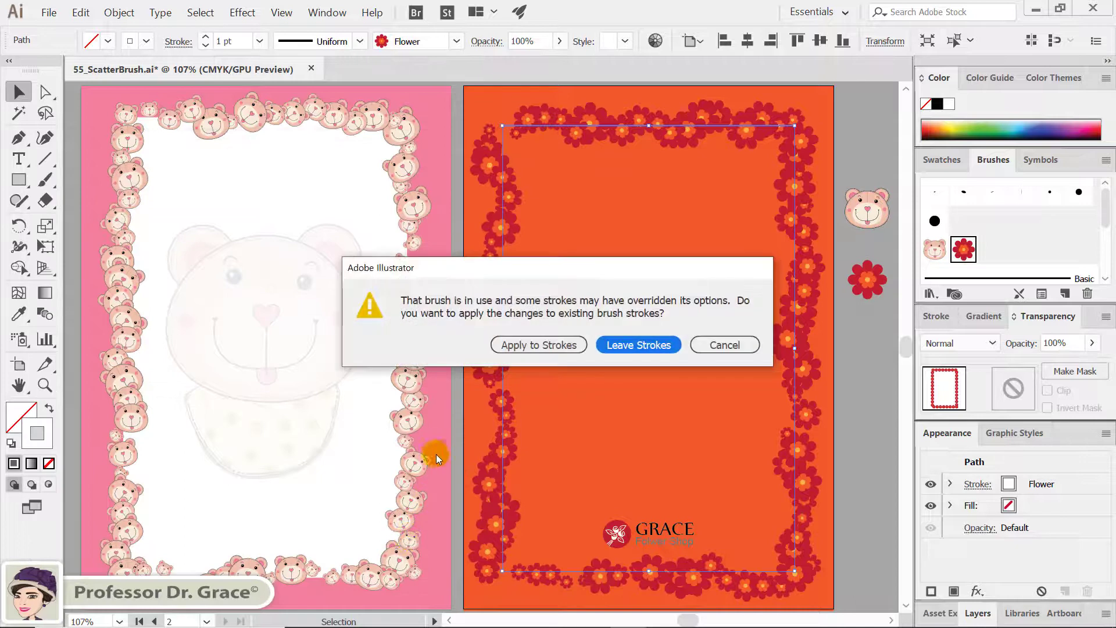
left_click(548, 349)
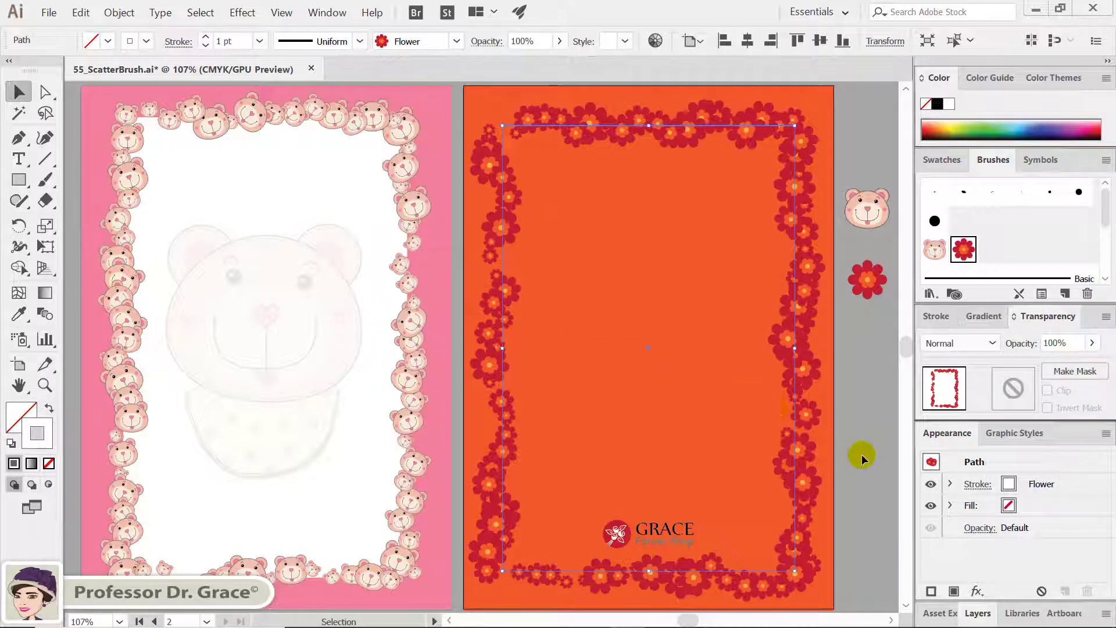
key("ctrl+shift+a")
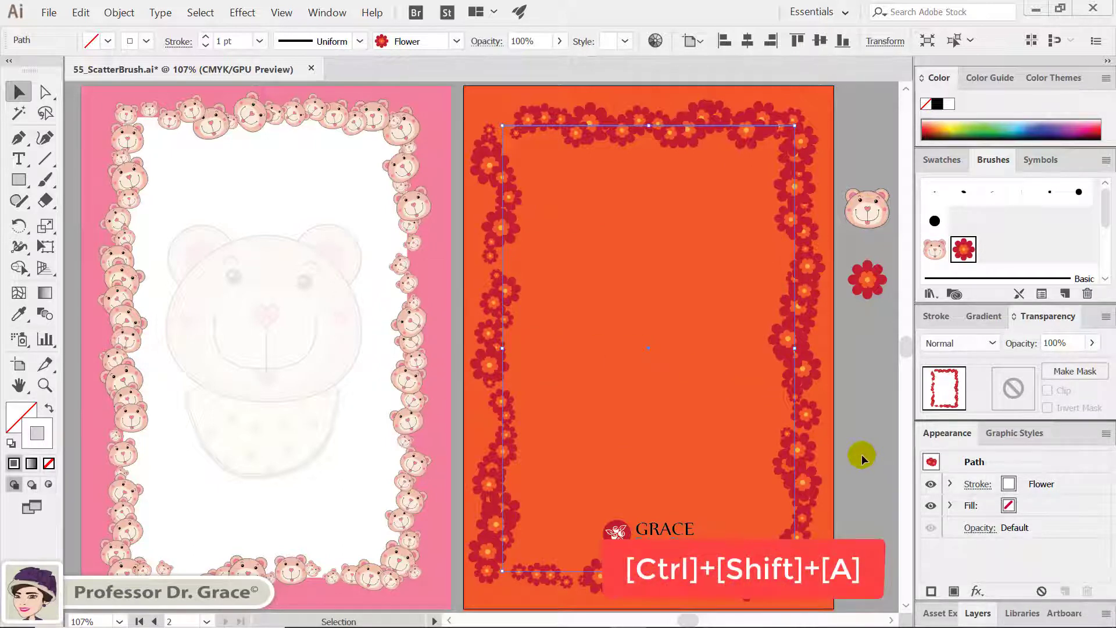
key("ctrl+shift+a")
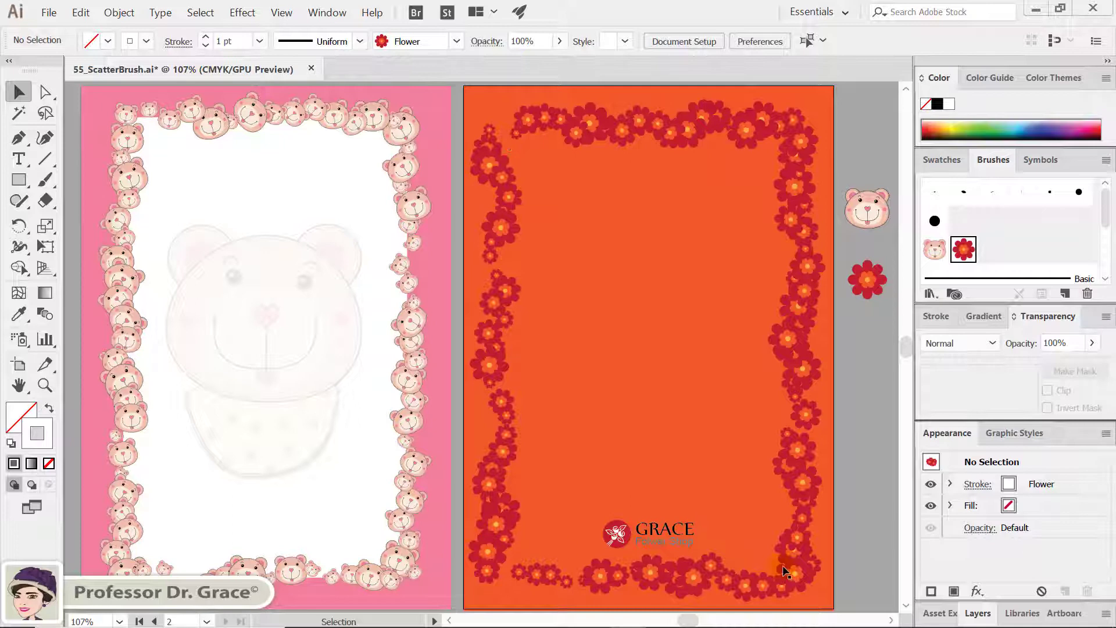
- Switch to the Pen tool with a white fill and no stroke
key("p")
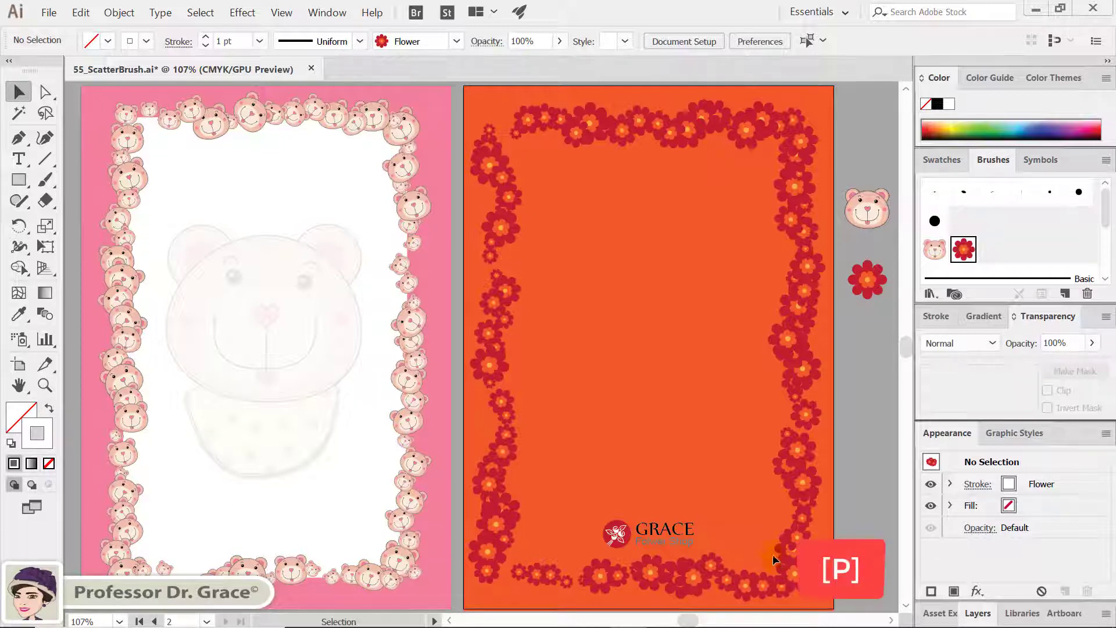
left_click(19, 138)
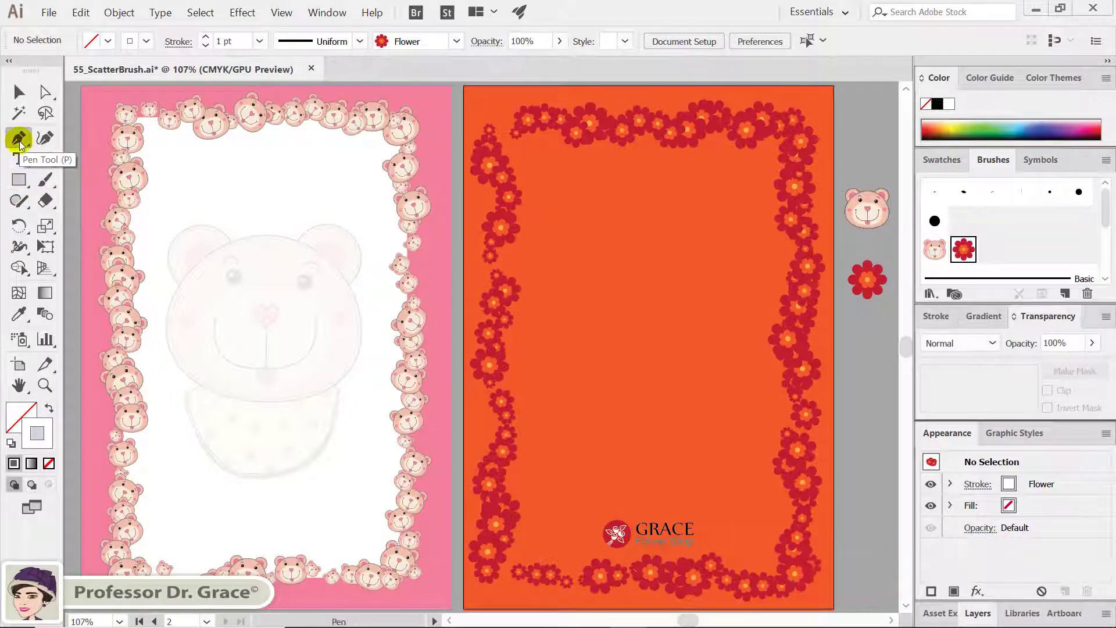
left_click(48, 406)
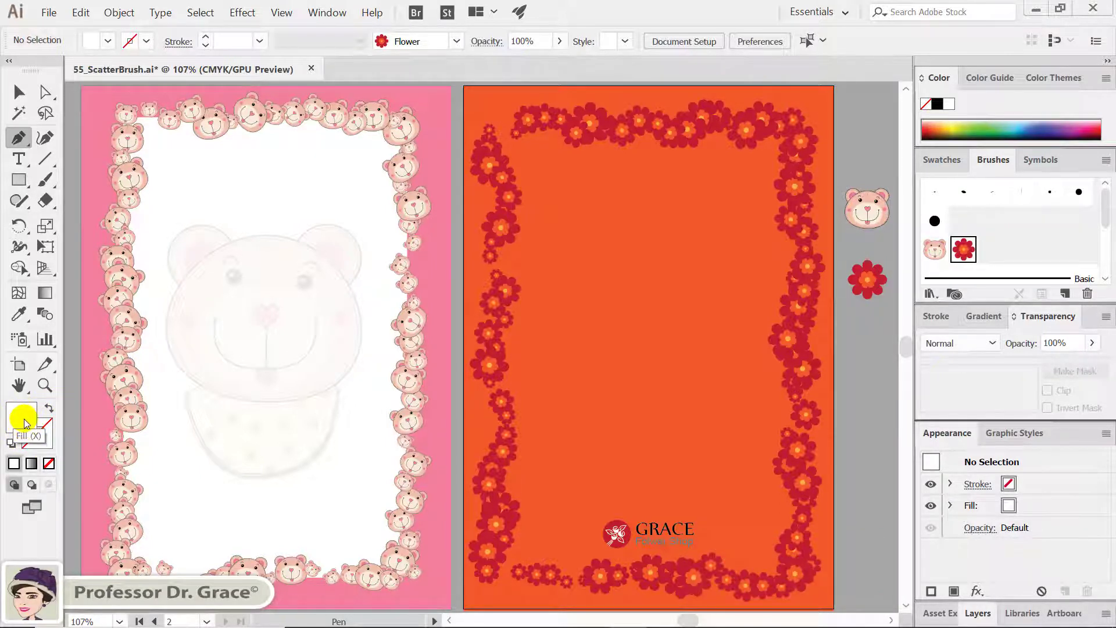
- Trace a jagged outline along the top and right edges inside the flower border
left_click(489, 130)
left_click(515, 131)
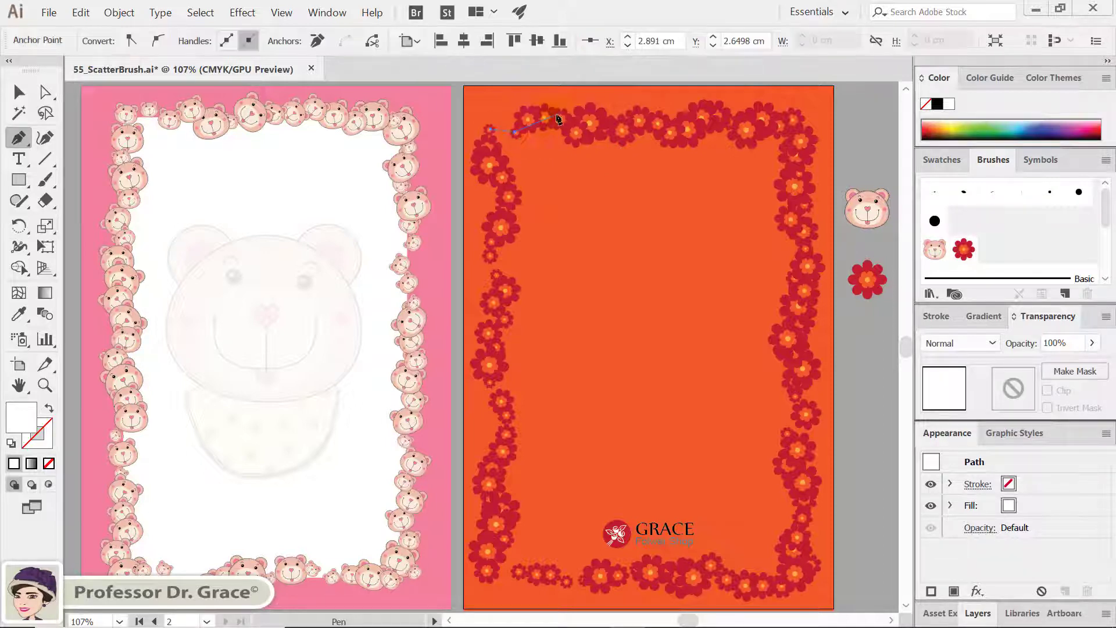
left_click(556, 114)
left_click(621, 133)
left_click(649, 122)
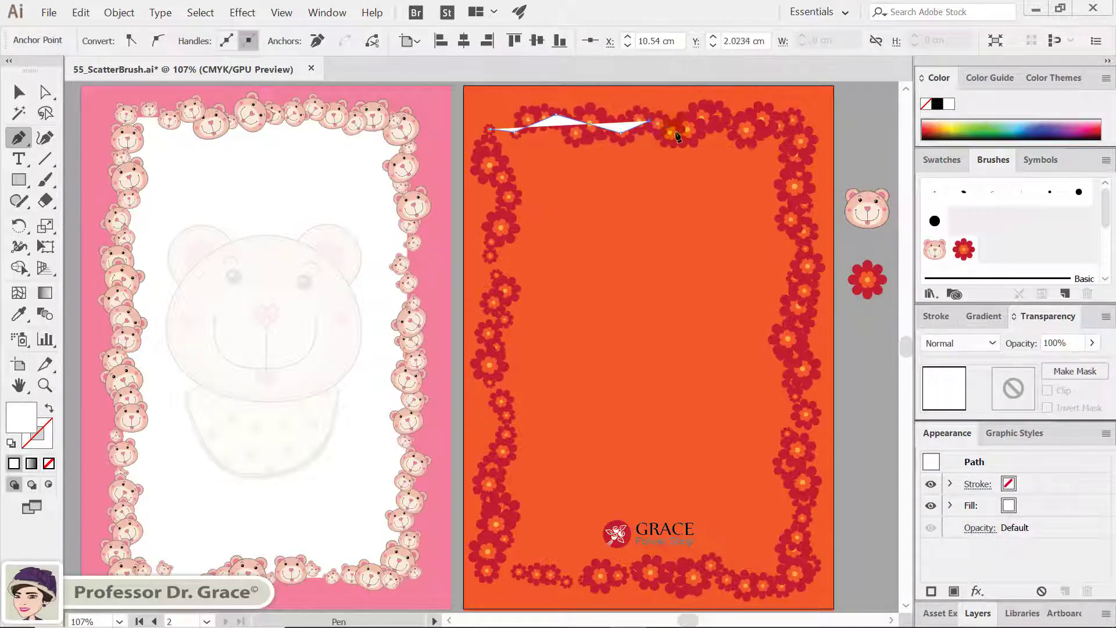
left_click(728, 121)
left_click(800, 127)
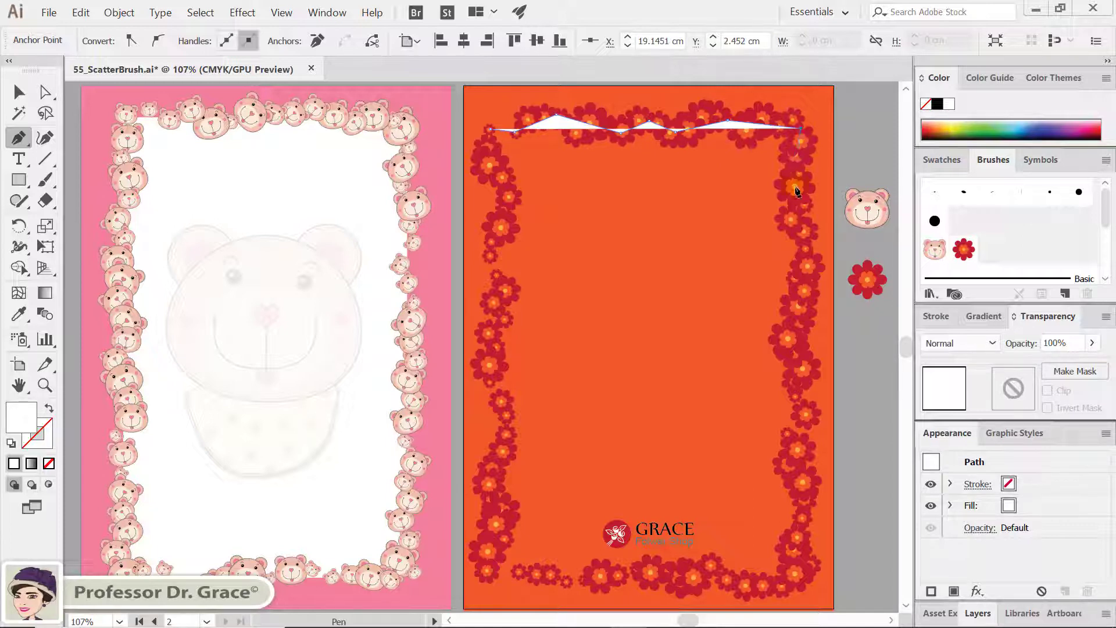
left_click(794, 186)
left_click(802, 267)
left_click(798, 368)
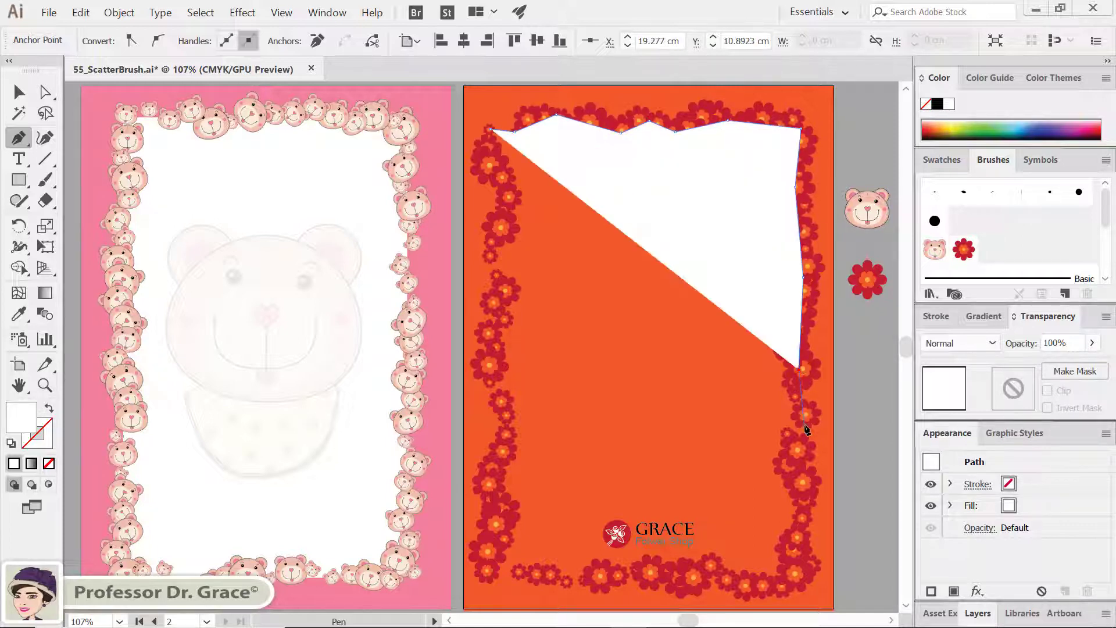
left_click(812, 419)
left_click(799, 459)
left_click(799, 523)
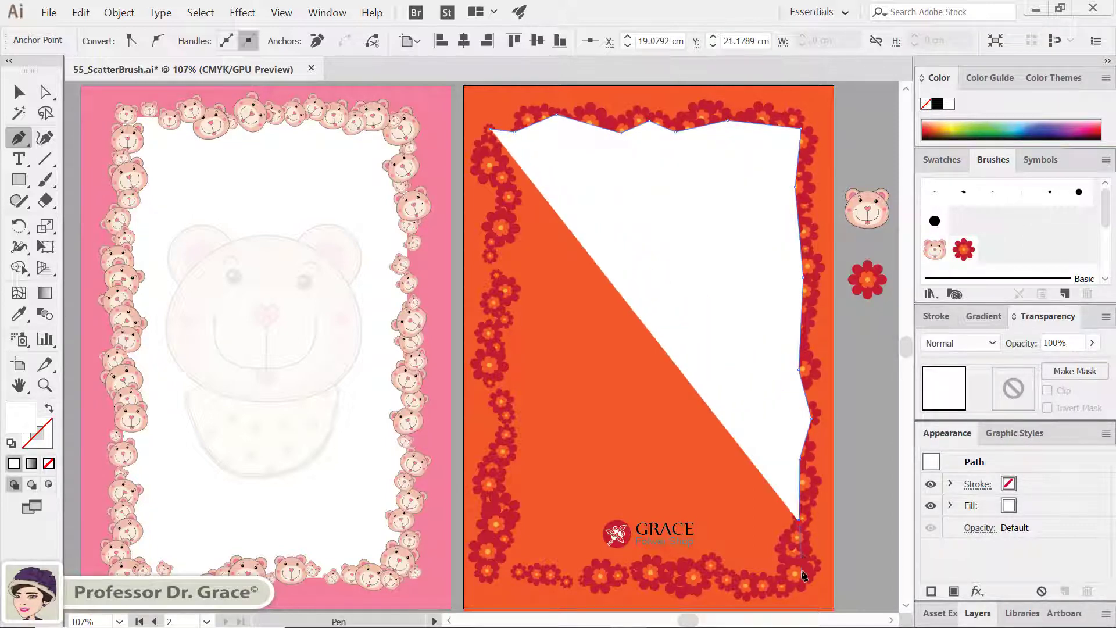
left_click(801, 574)
- Continue the outline along the bottom and left edges, close the white shape, and deselect
left_click(750, 587)
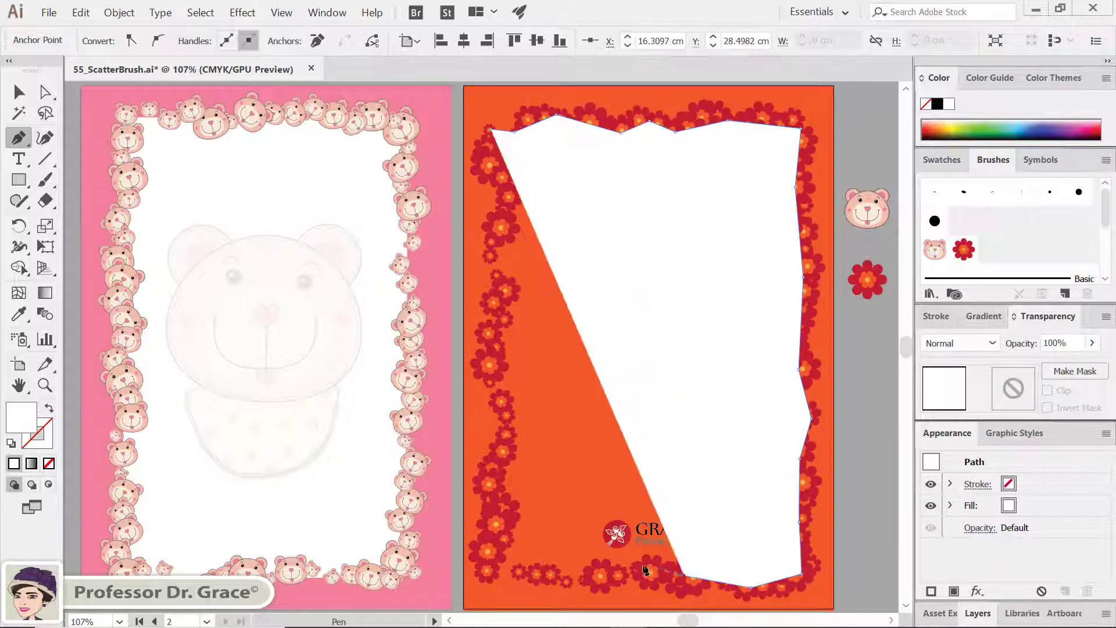
left_click(682, 576)
left_click(621, 580)
left_click(575, 579)
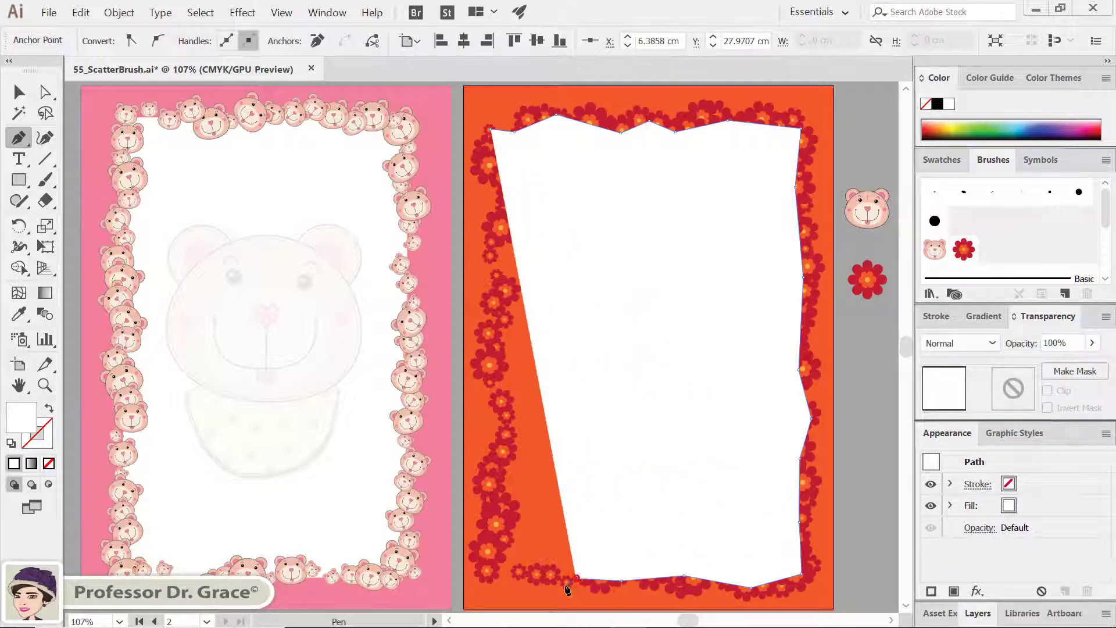
left_click(527, 577)
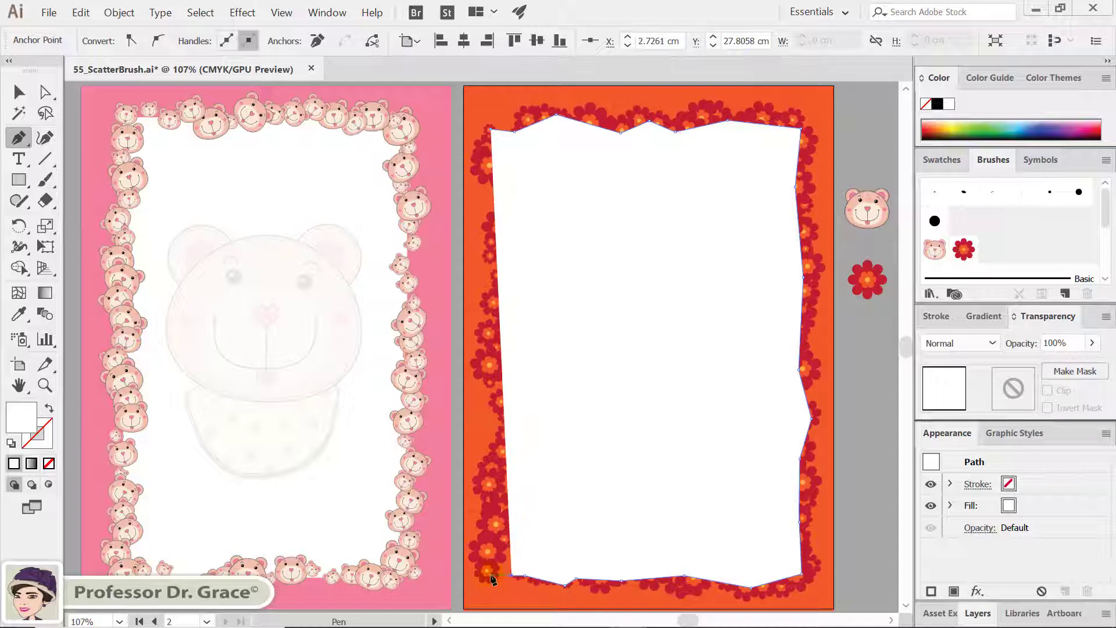
left_click(489, 575)
left_click(491, 465)
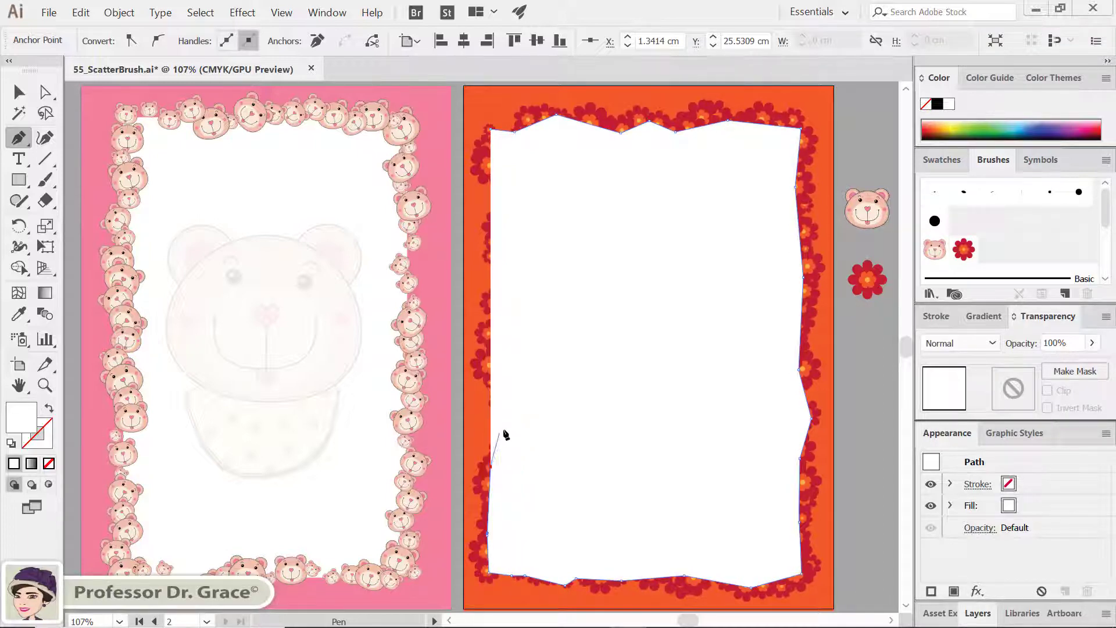
left_click(506, 416)
left_click(492, 368)
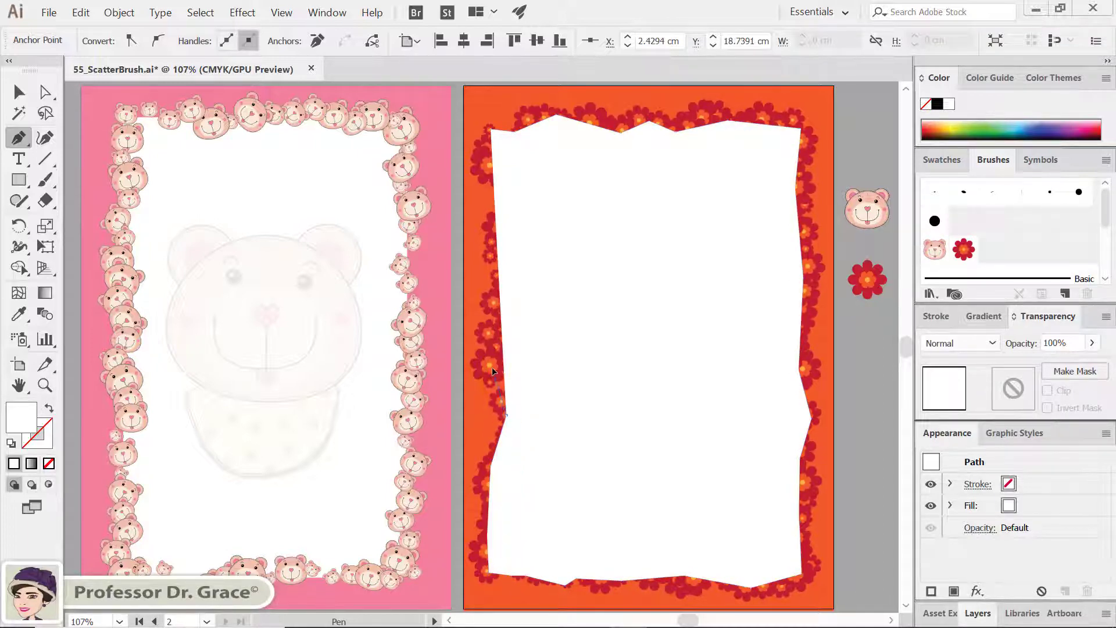
left_click(492, 294)
left_click(492, 228)
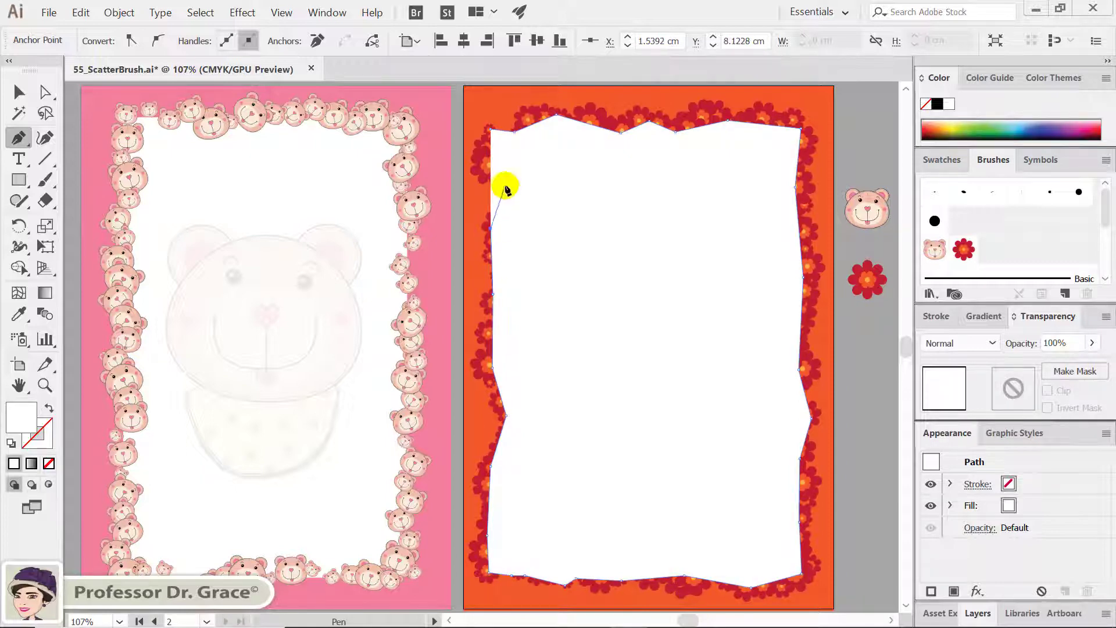
left_click(490, 139)
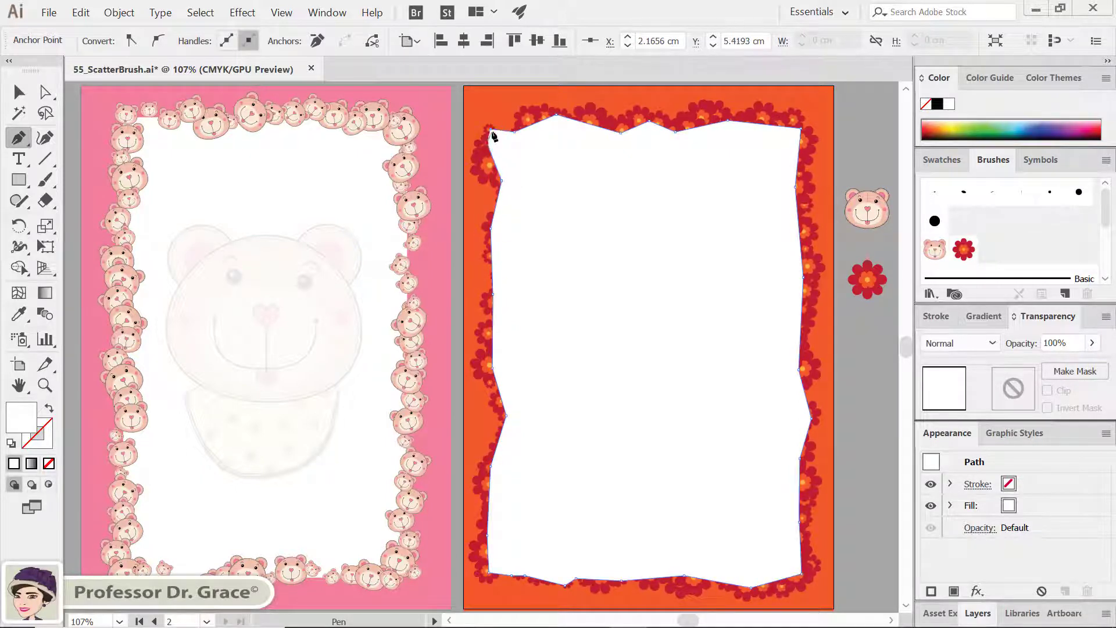
left_click(492, 131)
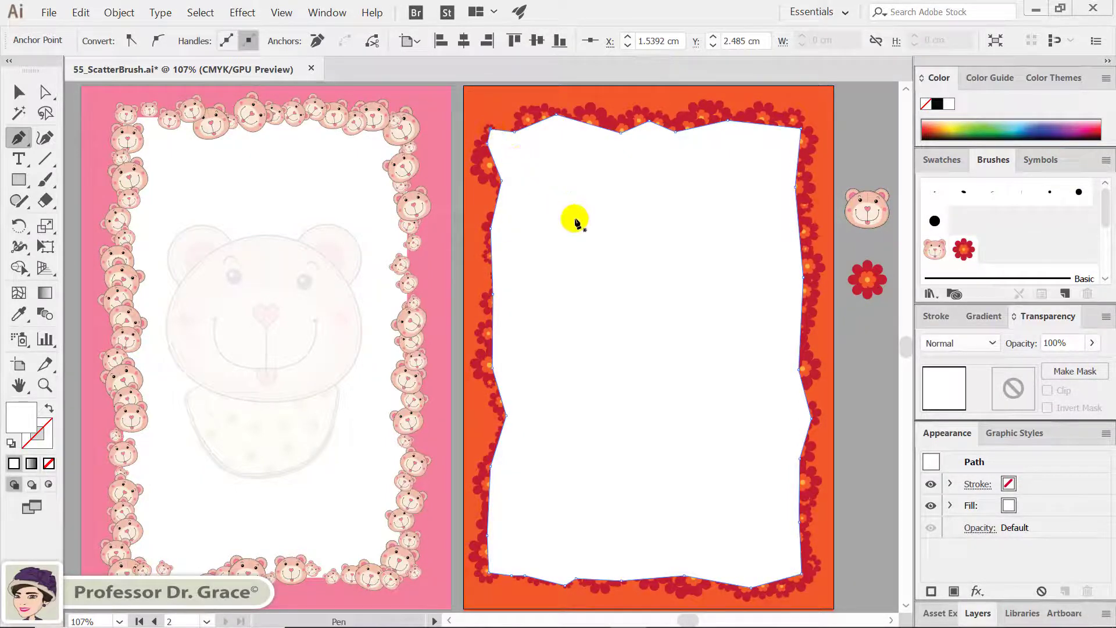
key("ctrl+shift+a")
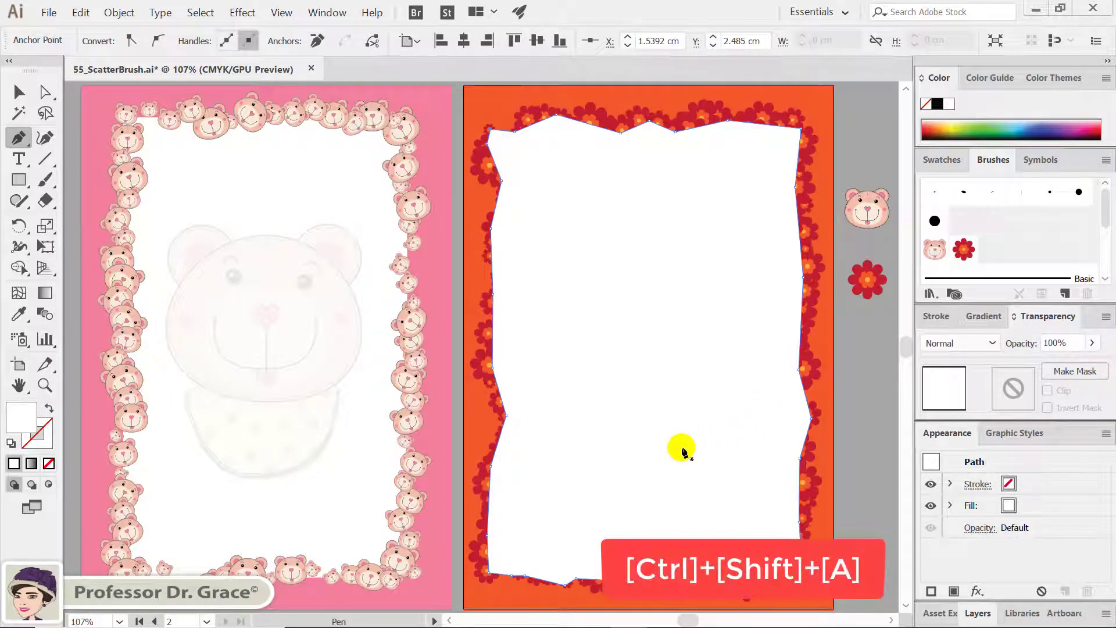
key("ctrl")
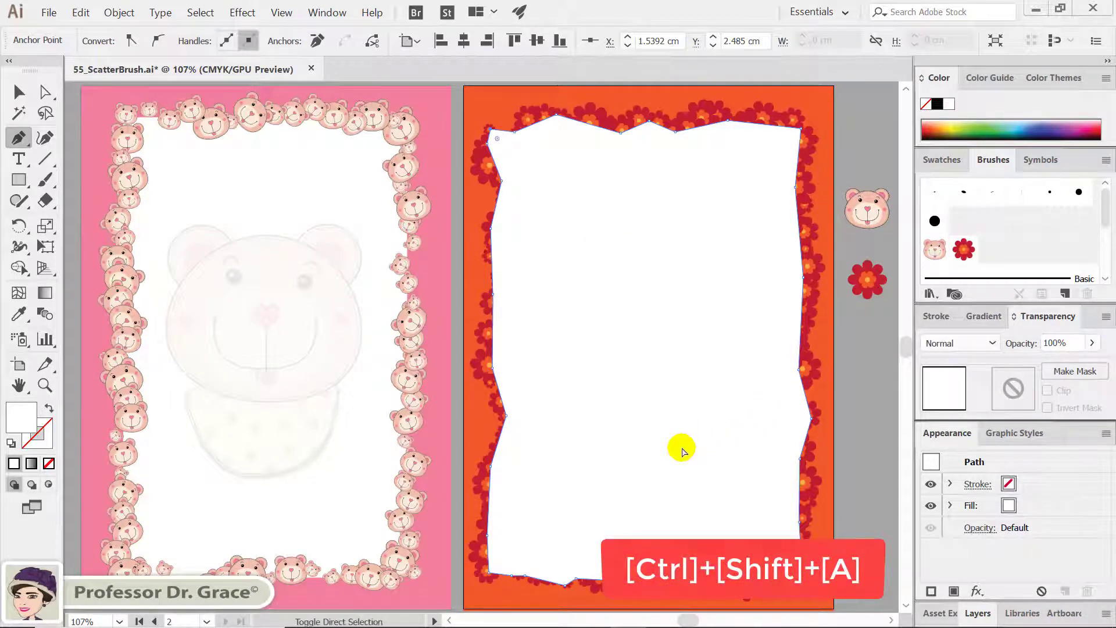
key("ctrl+shift+a")
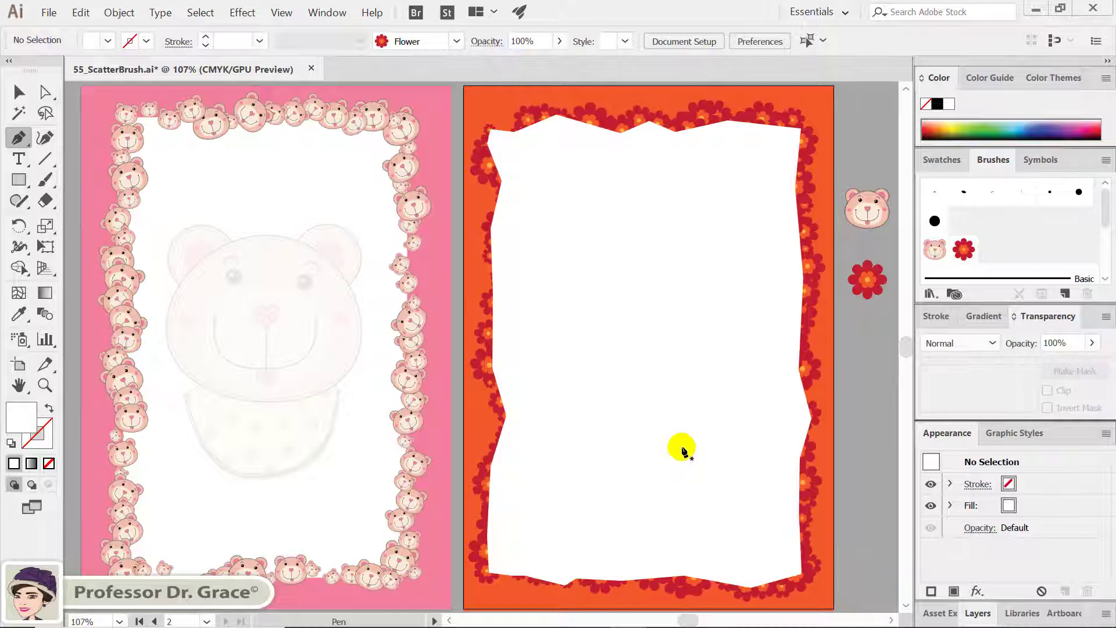
- Bring the flower border in front of the white paper shape
key("v")
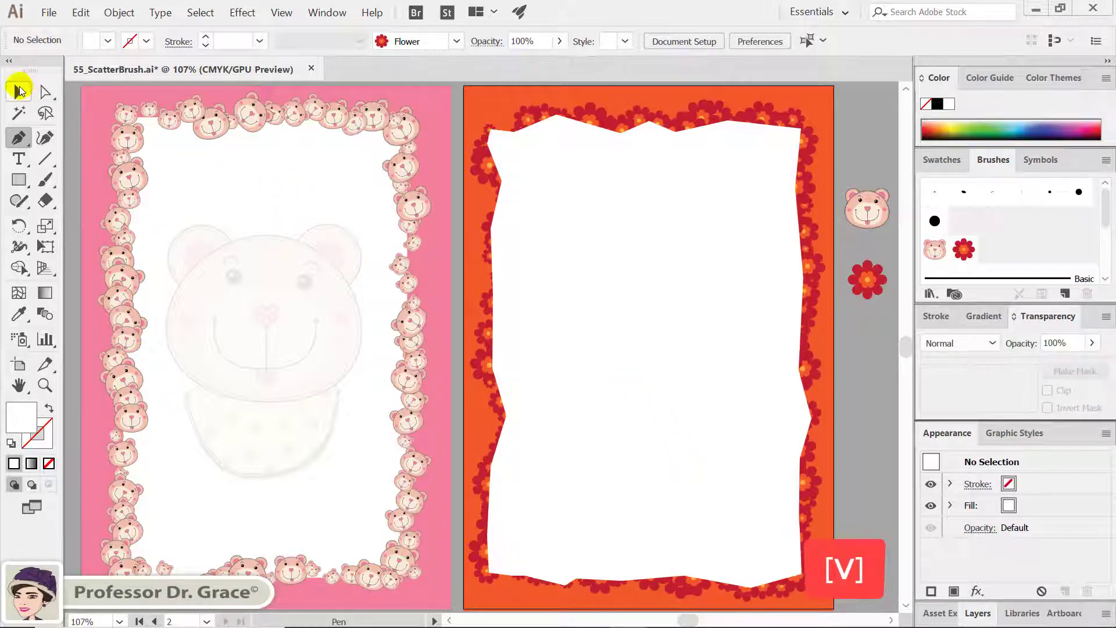
left_click(783, 118)
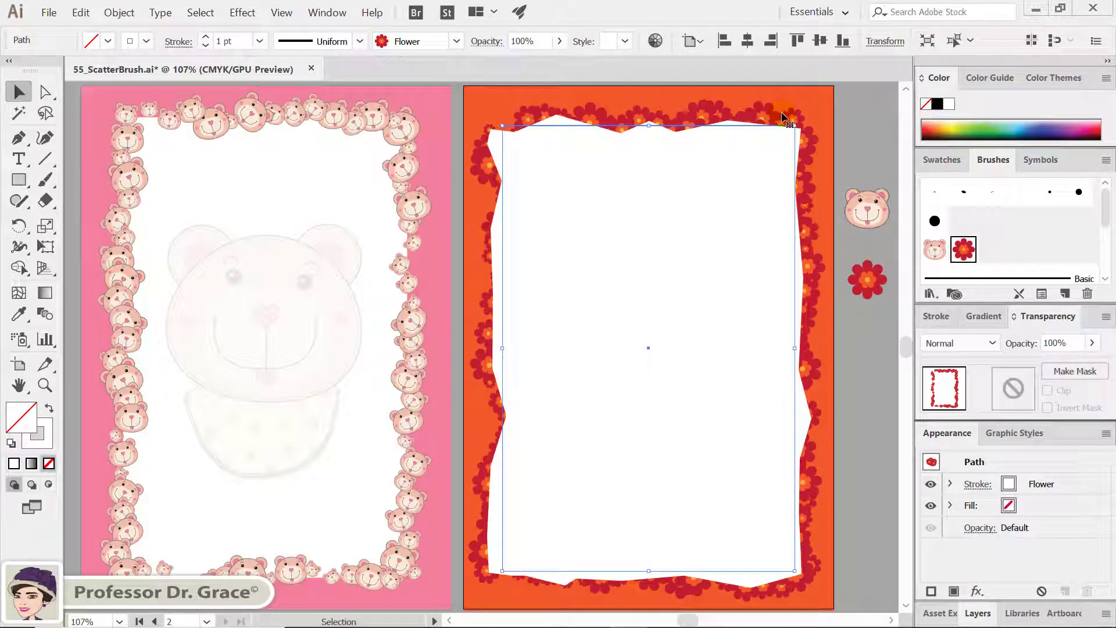
key("ctrl+shift+b")
key("ctrl")
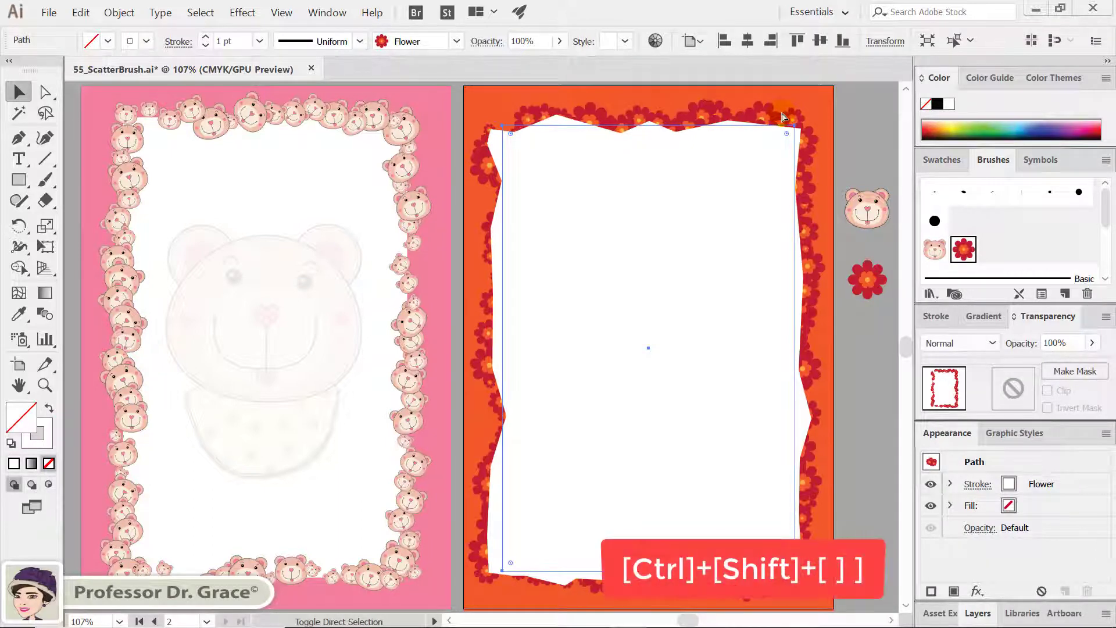
key("ctrl+shift+bracketright")
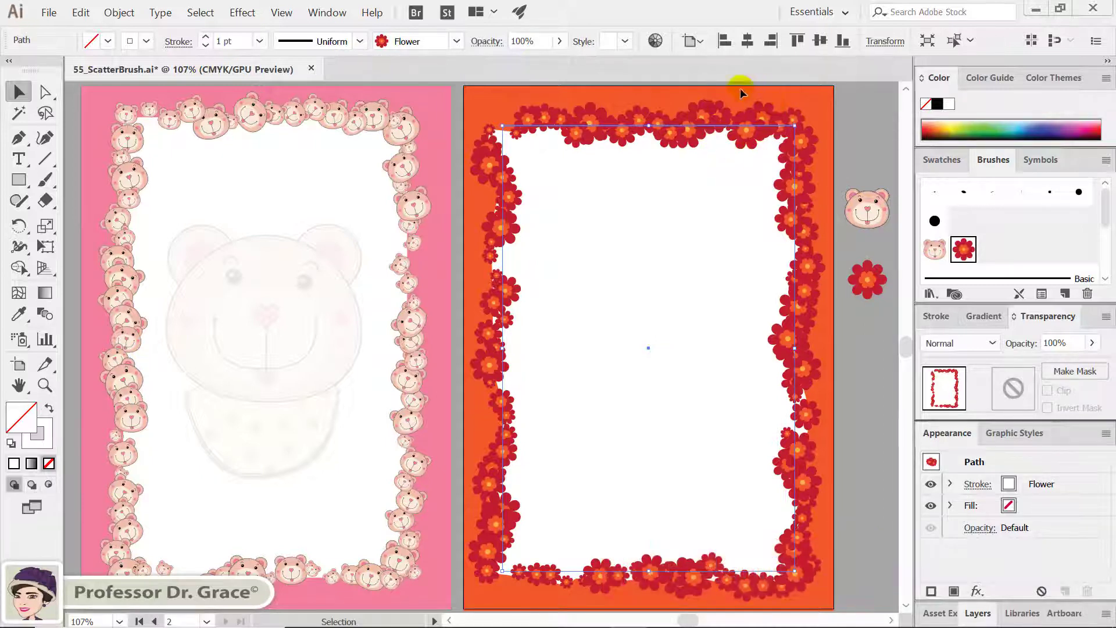
left_click(846, 493)
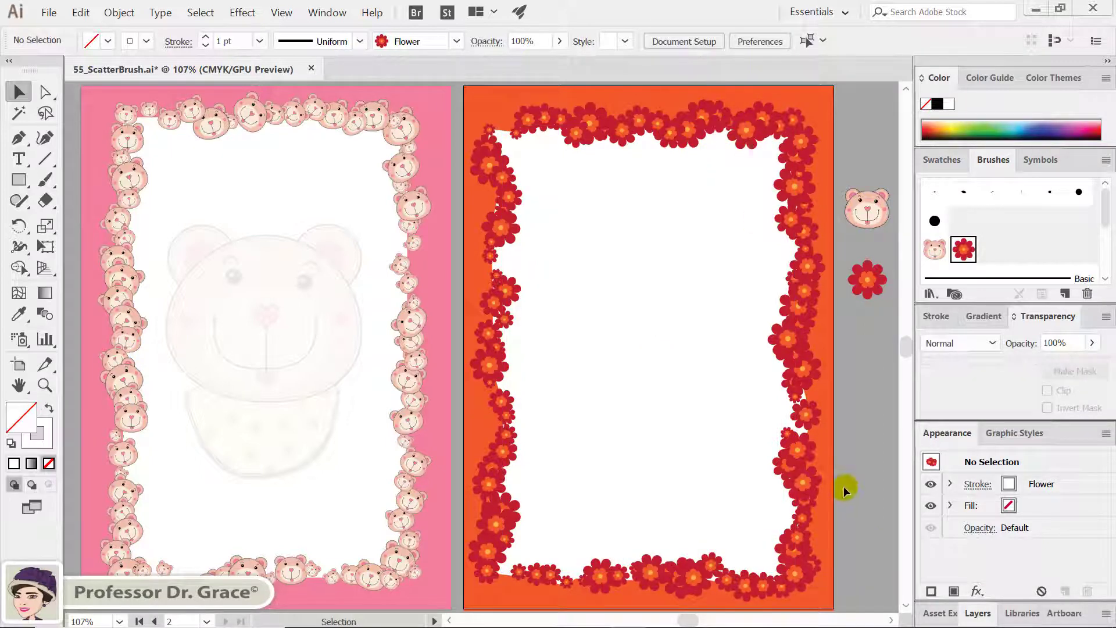
- Lock the flower border and paper shape in place with Ctrl+2
left_click_drag(839, 385, 779, 422)
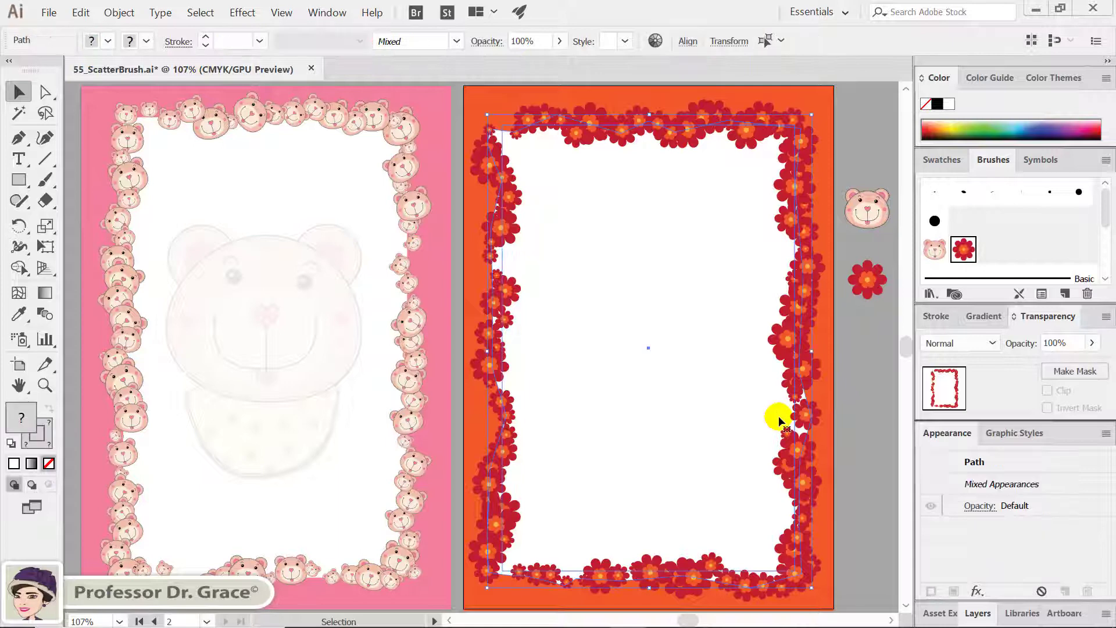
key("ctrl+2")
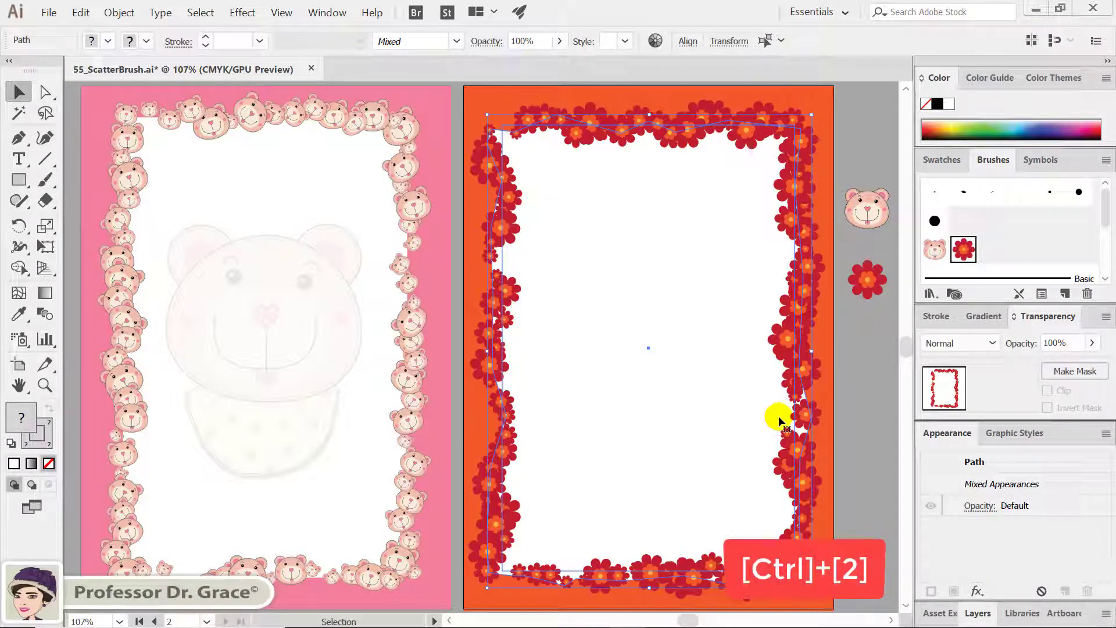
key("ctrl")
key("ctrl+2")
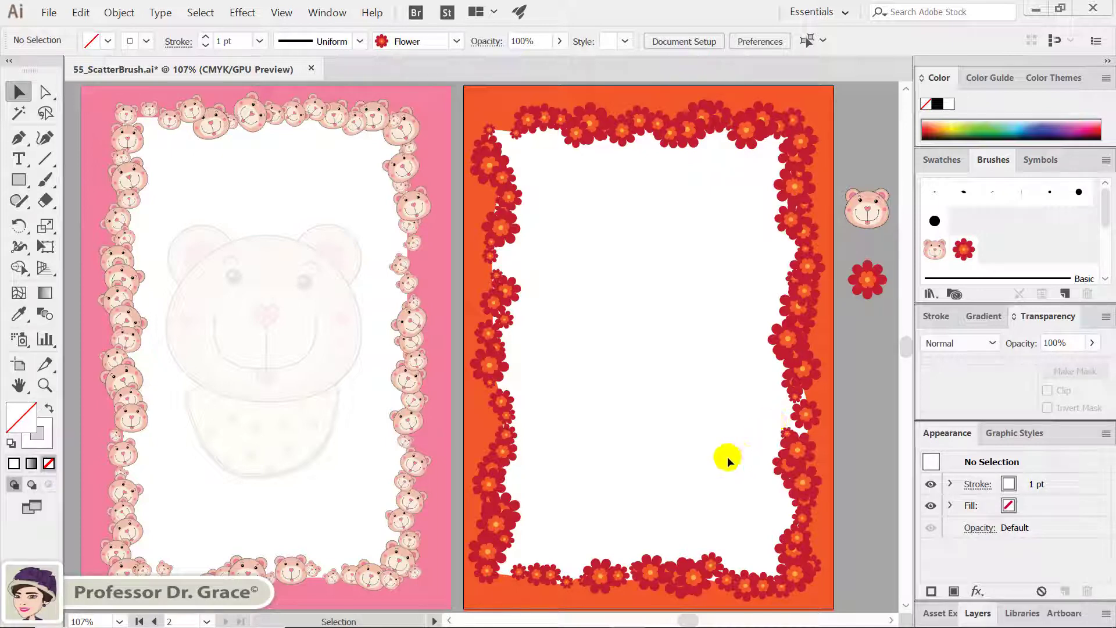
- Select the hidden GRACE logo group, bring it to the front, and deselect
left_click_drag(550, 428, 740, 564)
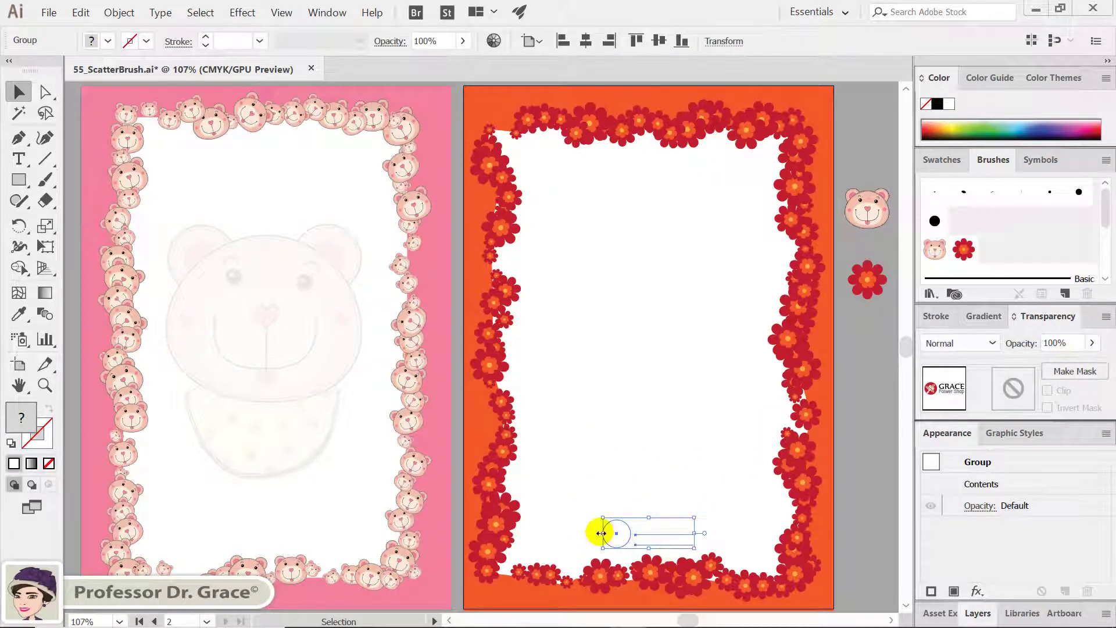
key("ctrl+shift+bracketleft")
key("ctrl")
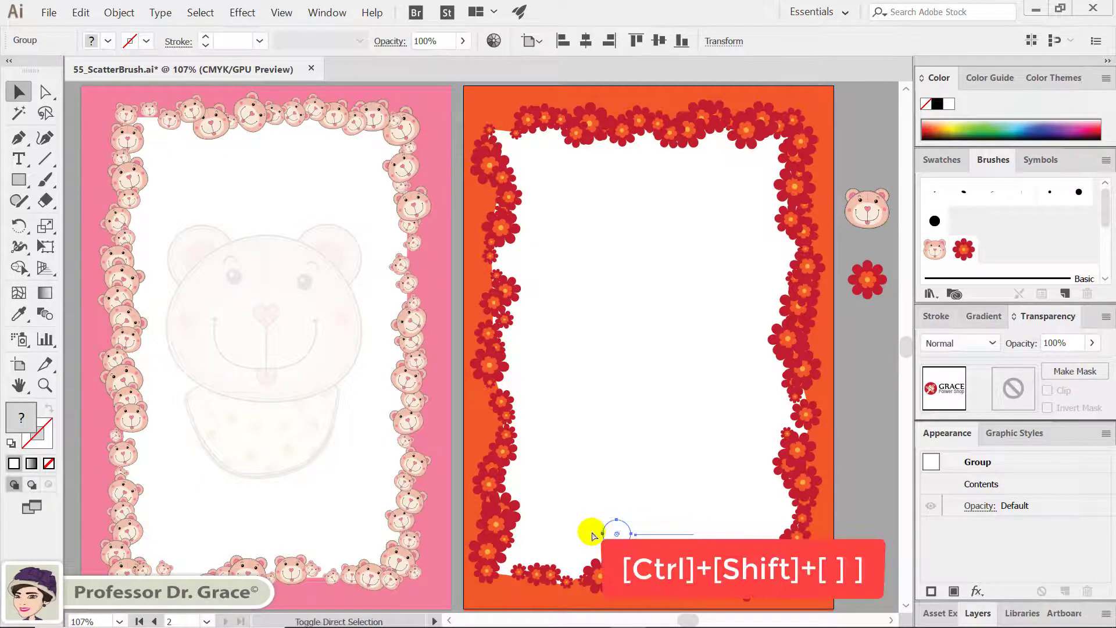
key("ctrl+shift+bracketright")
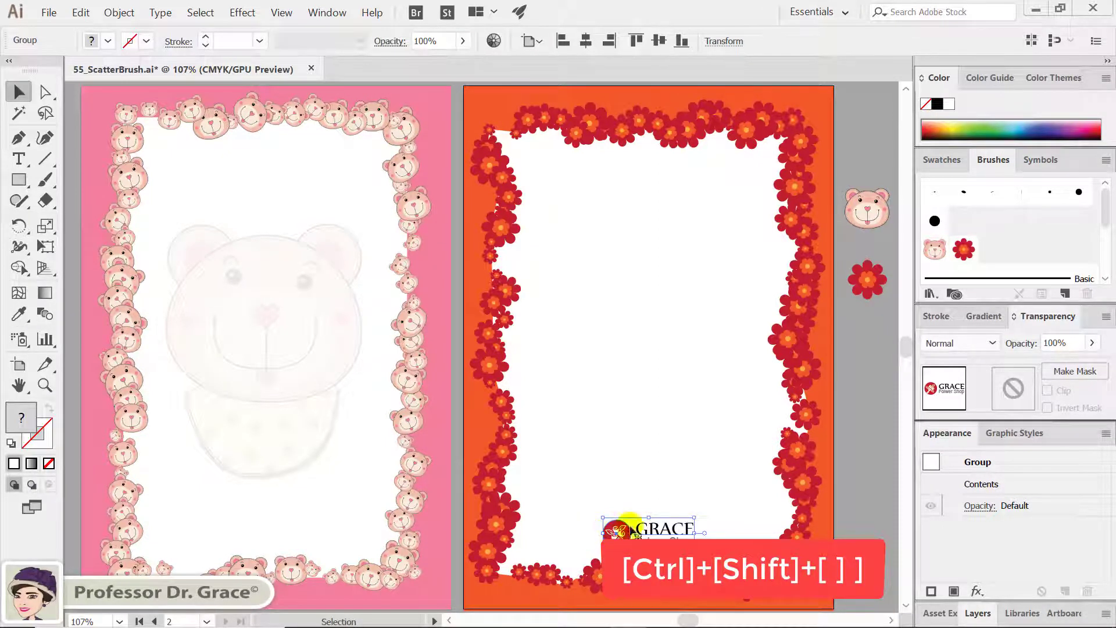
left_click(640, 492)
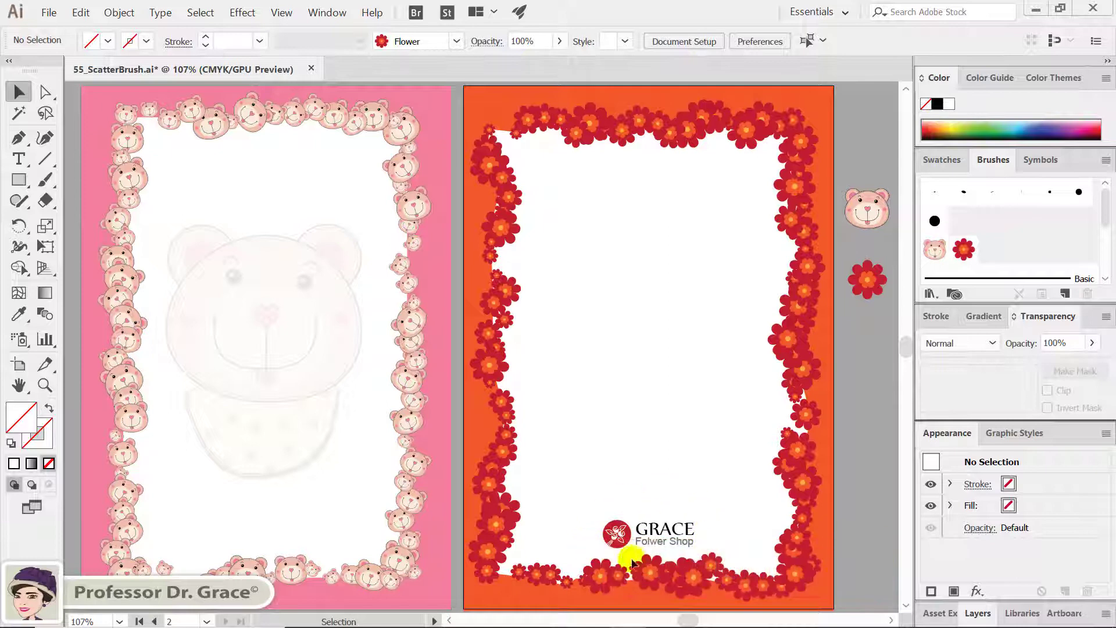
- Switch to the Line Segment tool with a 50% grey stroke
left_click(675, 483)
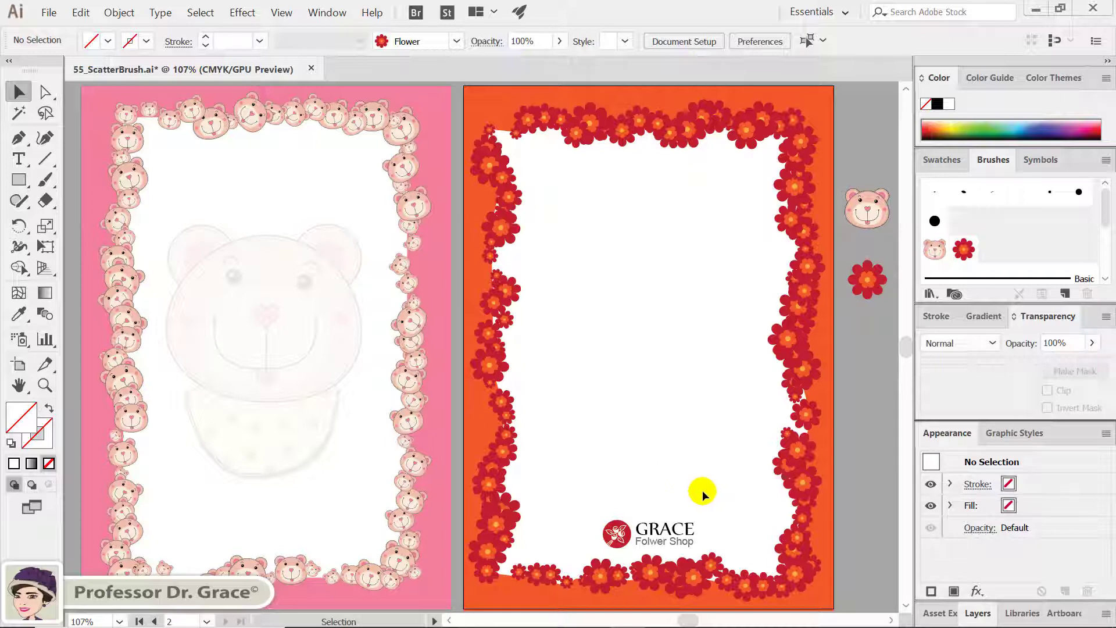
key("backslash")
left_click(45, 161)
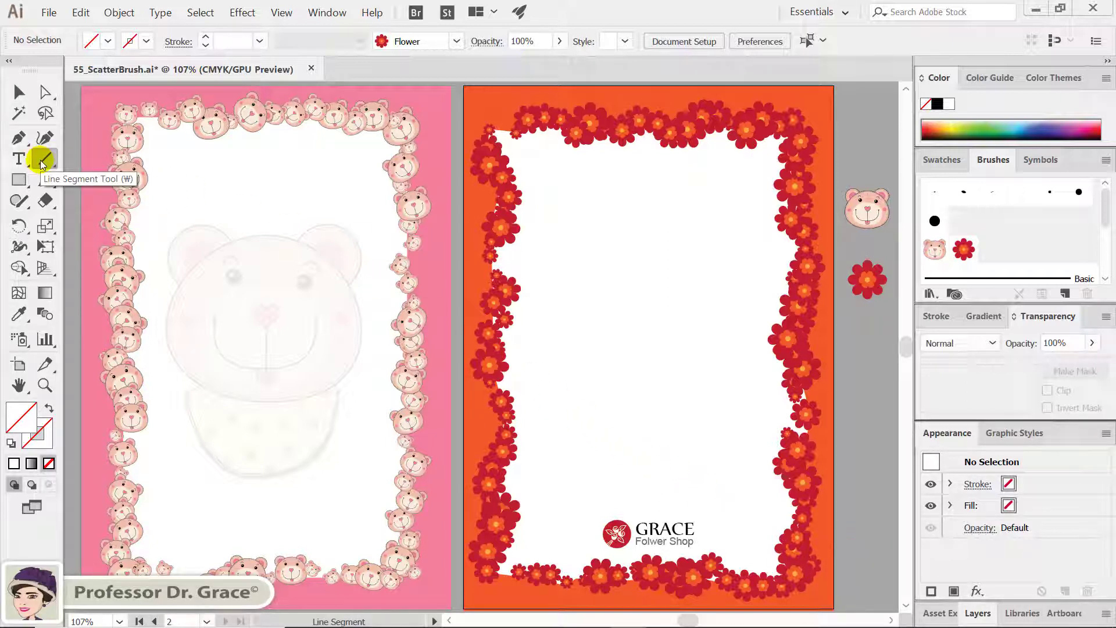
left_click(46, 435)
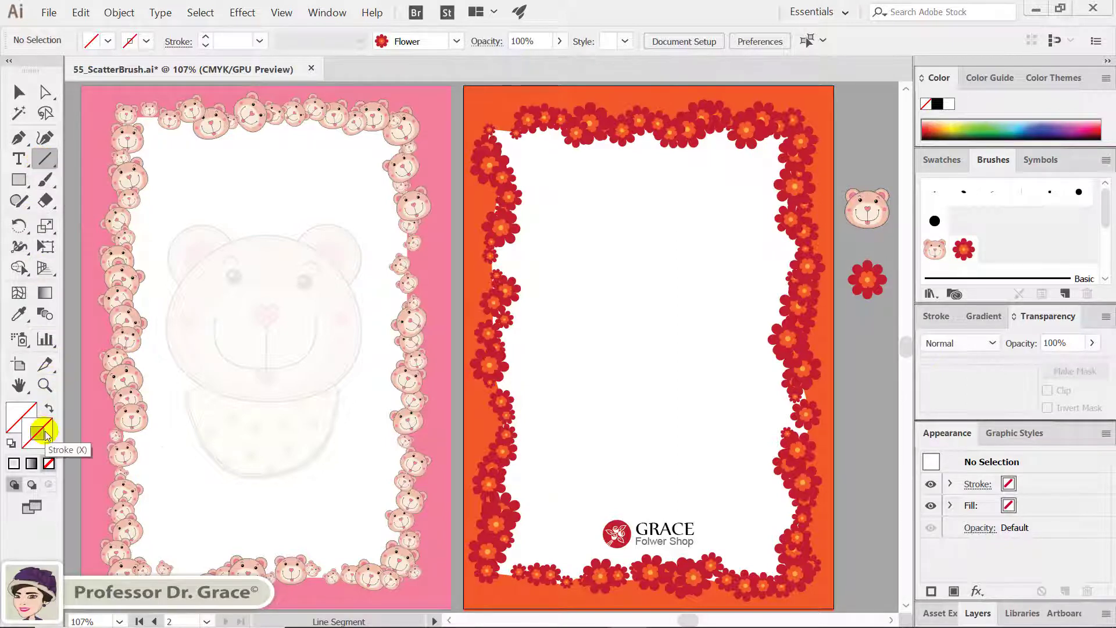
left_click(941, 161)
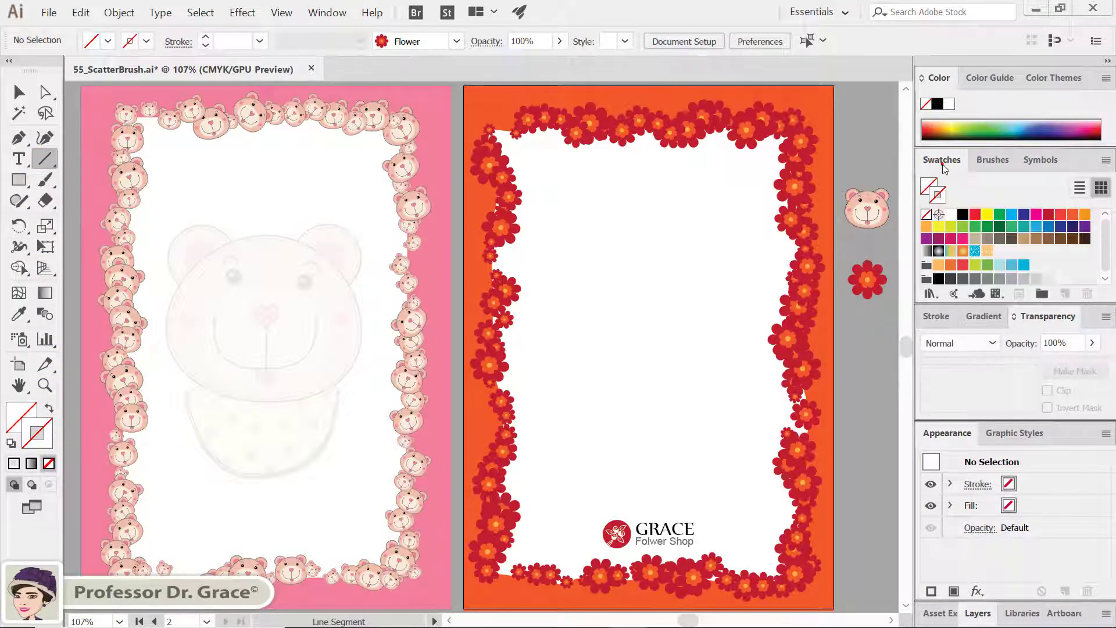
left_click(1000, 280)
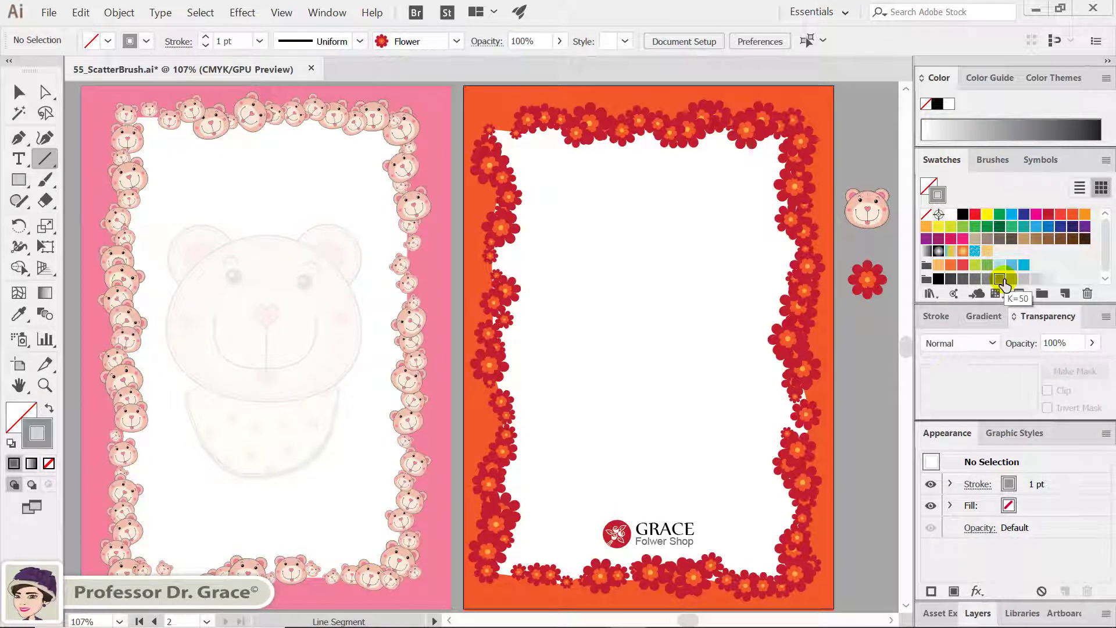
- Set the stroke weight to 0.5 pt and draw a horizontal line across the bear page top
left_click(937, 315)
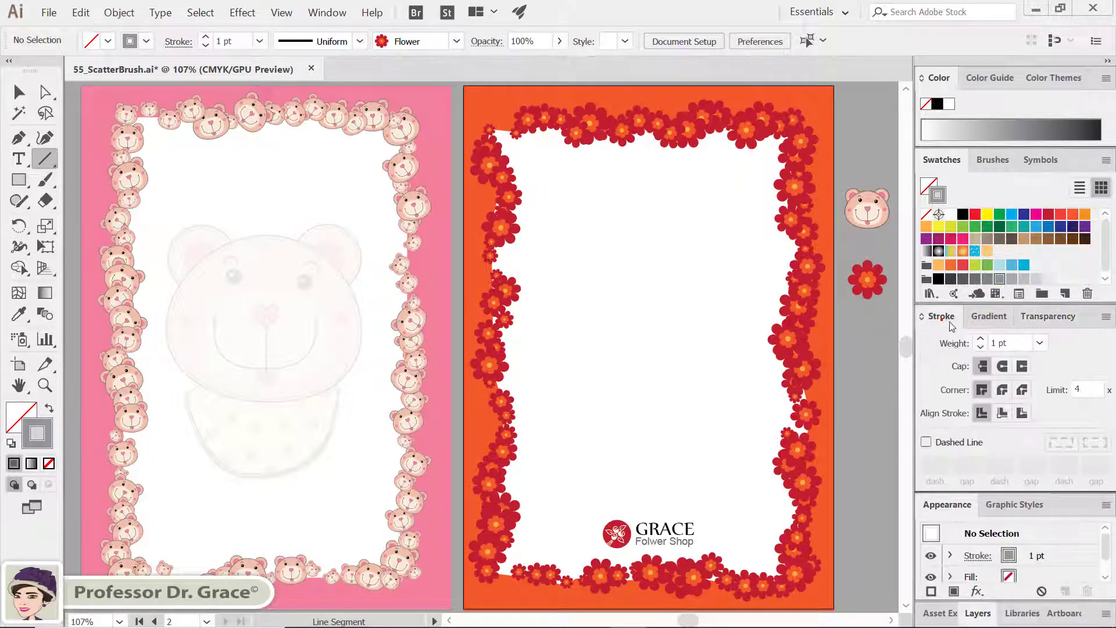
left_click(1040, 342)
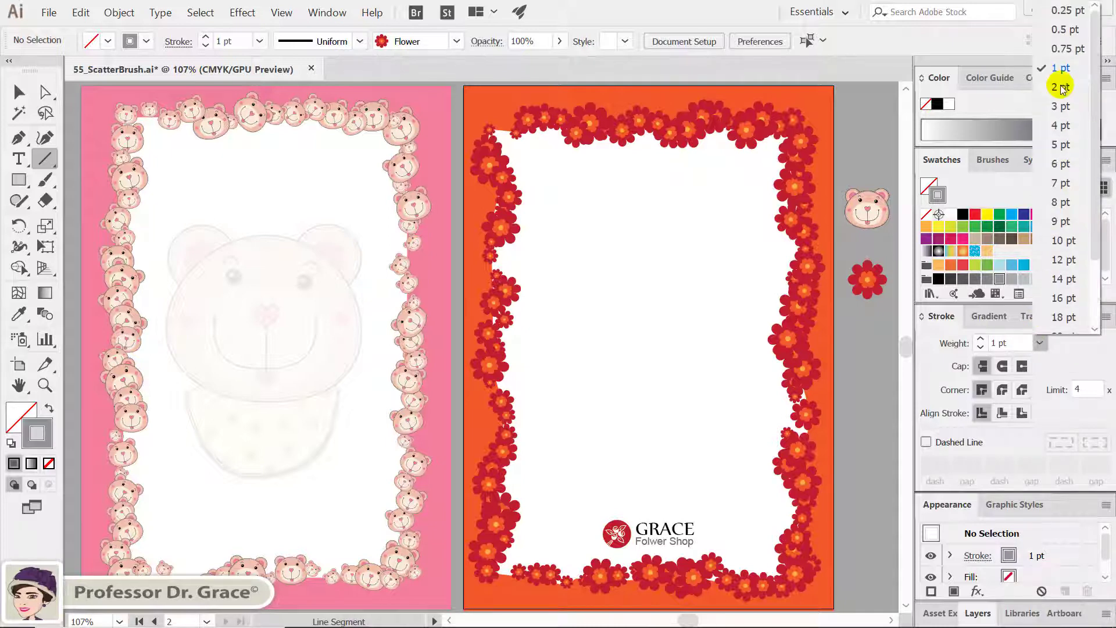
left_click(1065, 29)
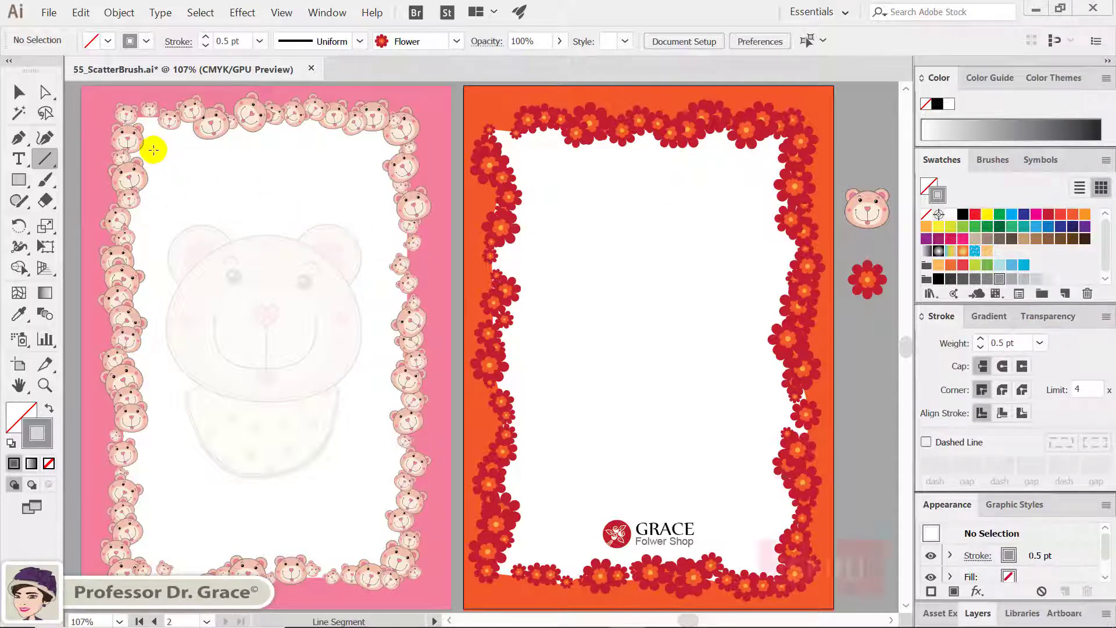
left_click_drag(154, 150, 370, 178)
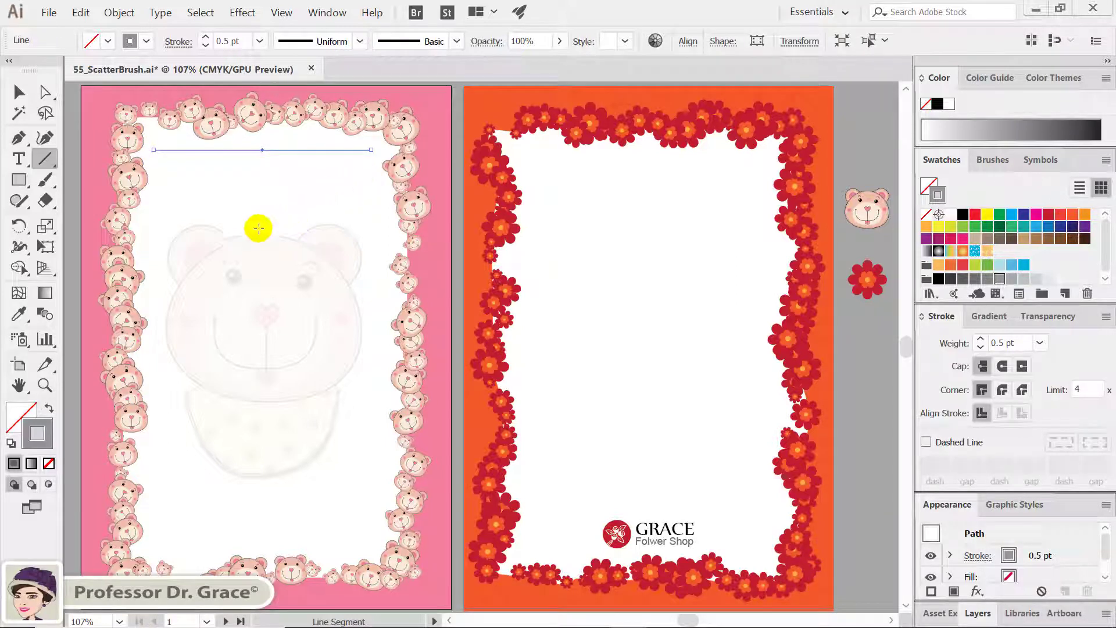
- Copy the top line slightly lower, then repeat with Ctrl+D three times to rule the bear page
key("v")
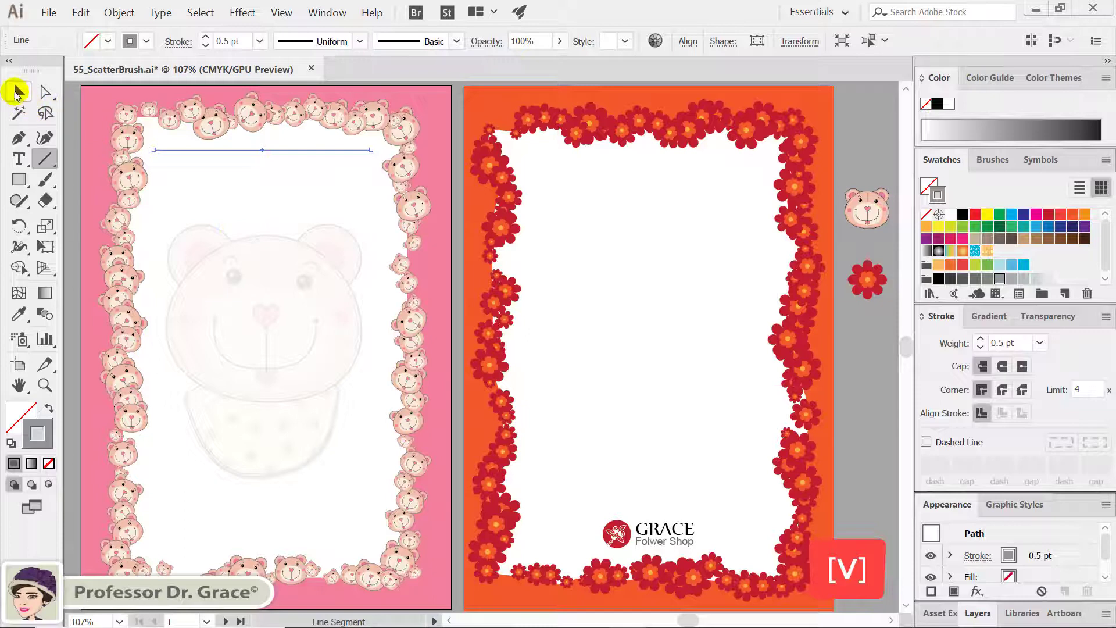
left_click(18, 92)
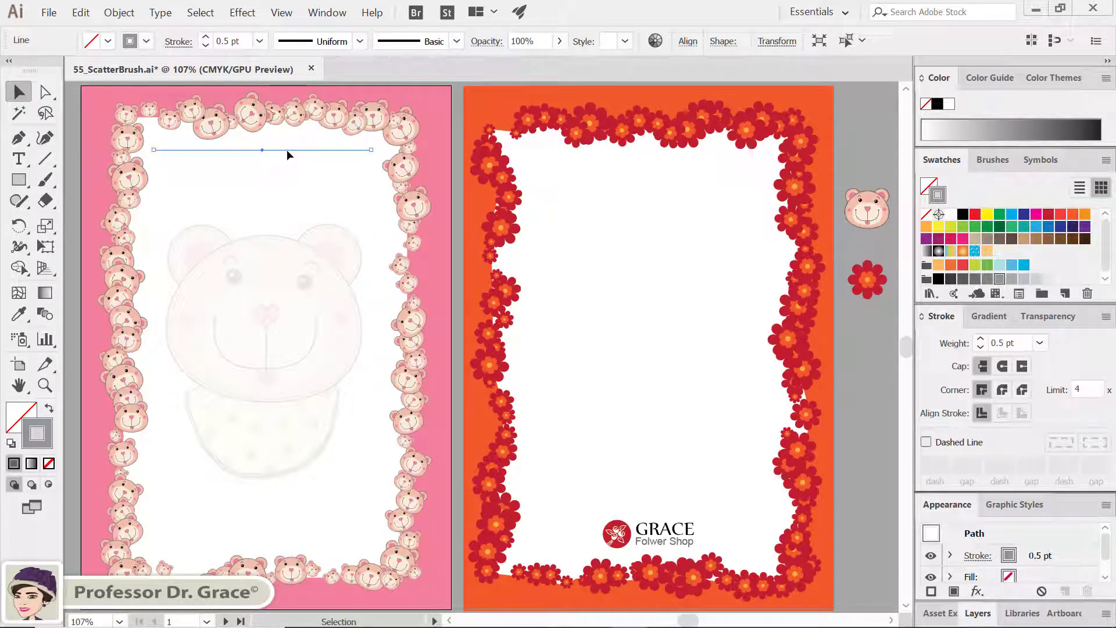
left_click_drag(287, 149, 289, 174)
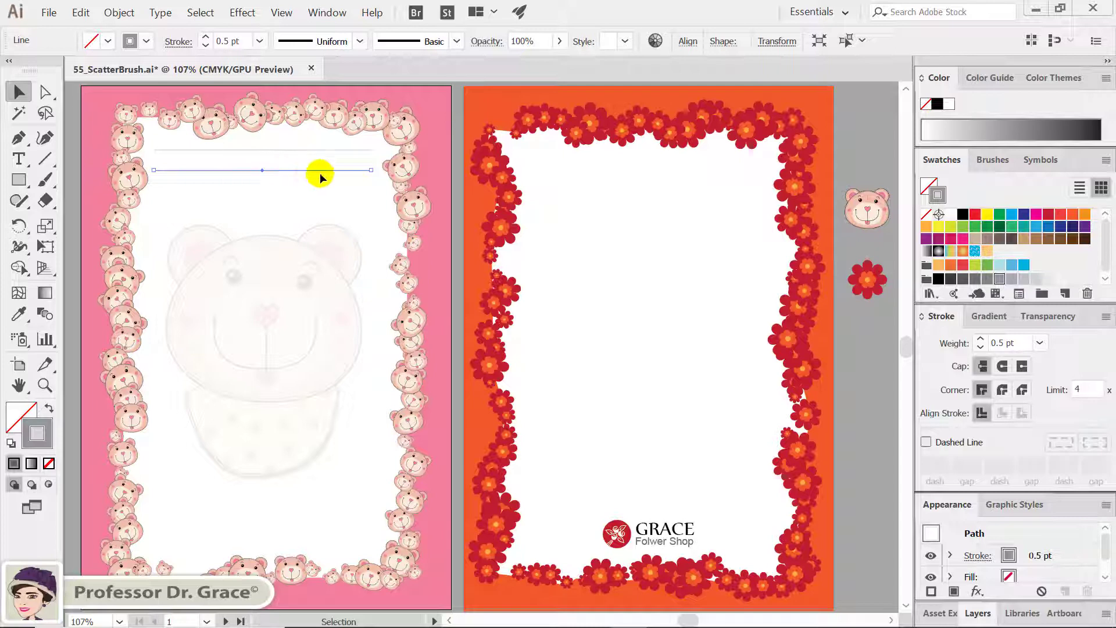
key("ctrl+d")
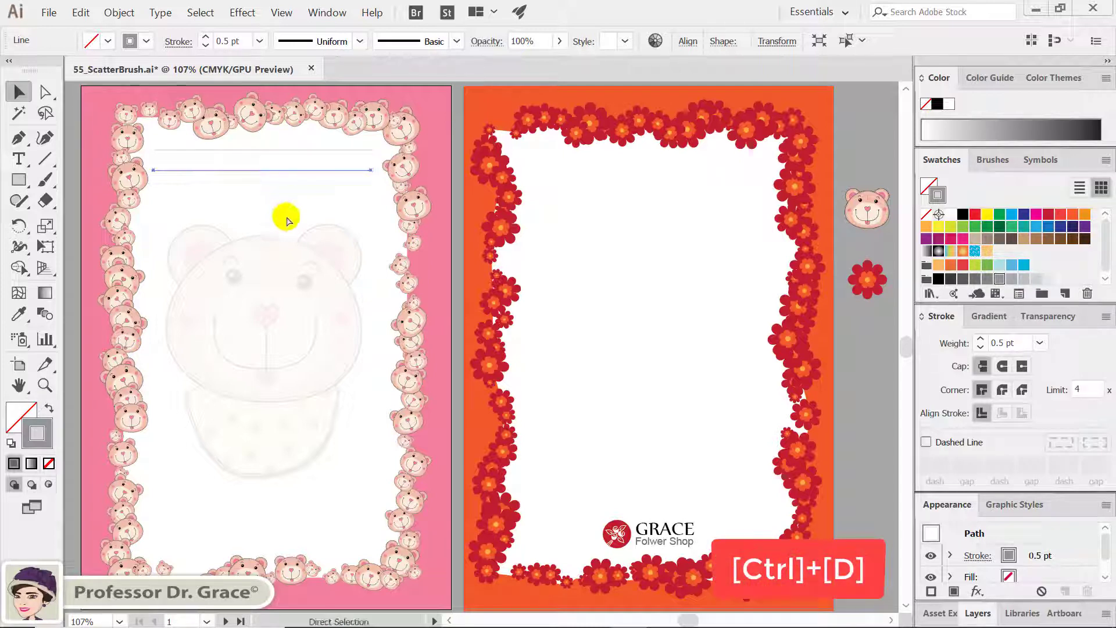
key("ctrl+d")
key("ctrl+d")
key("ctrl+d")
key("ctrl+d")
key("ctrl+d")
key("ctrl+d")
key("ctrl+d")
key("ctrl+d")
key("ctrl+d")
key("ctrl+d")
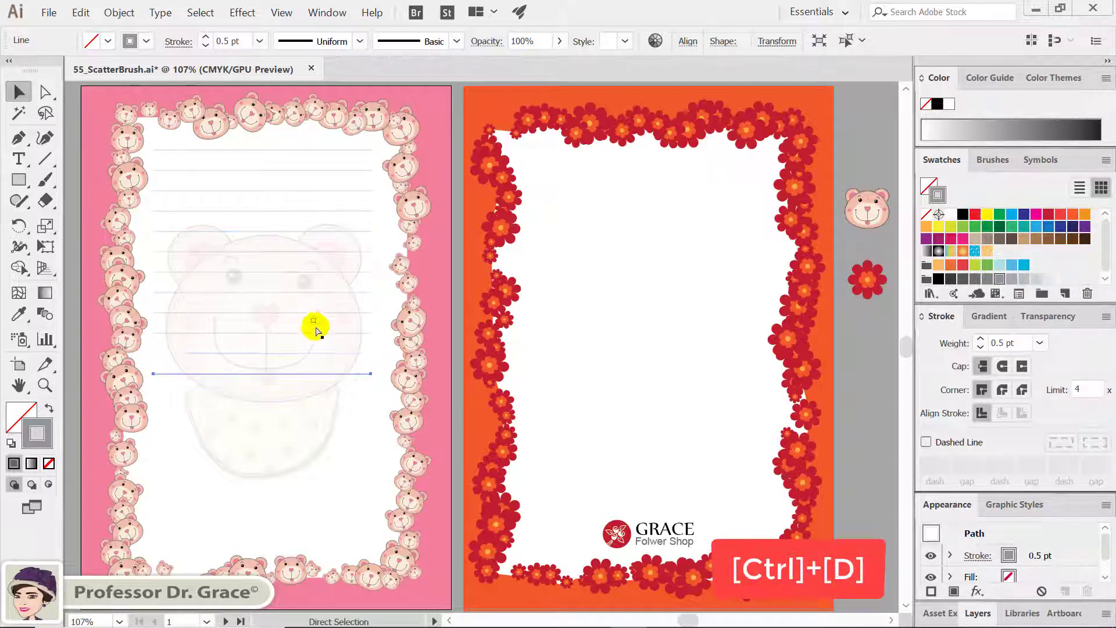
key("ctrl+d")
key("ctrl+d")
key("ctrl+d")
key("ctrl+d")
key("ctrl+d")
key("ctrl+d")
key("ctrl+d")
key("ctrl+d")
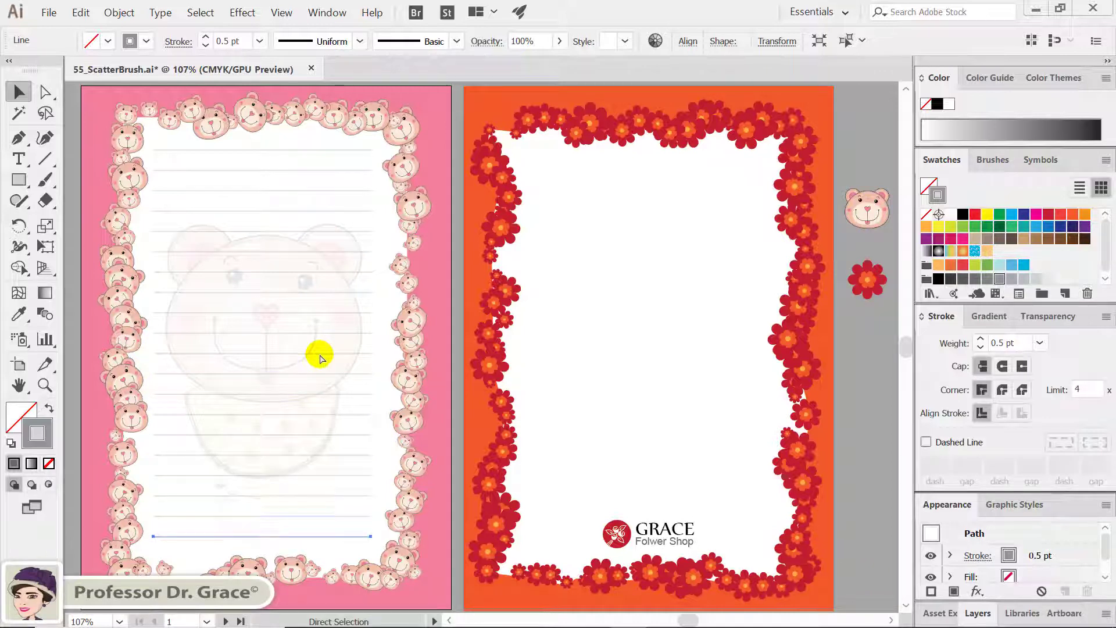
left_click(378, 433)
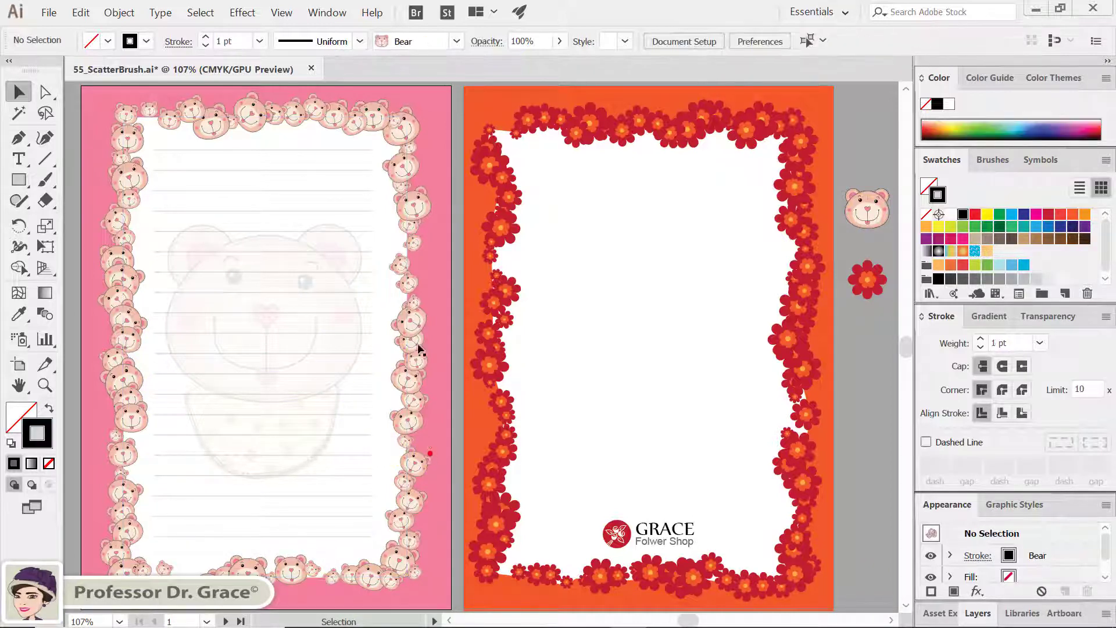
- Copy the bear page's ruled lines, without its border, onto the flower page
left_click_drag(421, 118, 361, 546)
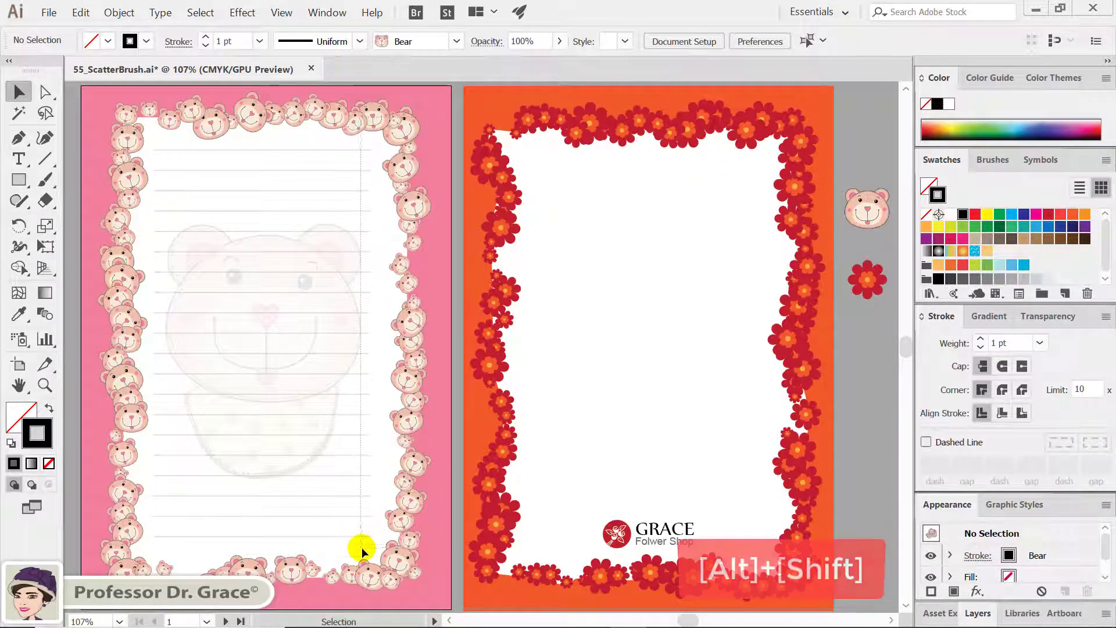
left_click(407, 410, "shift")
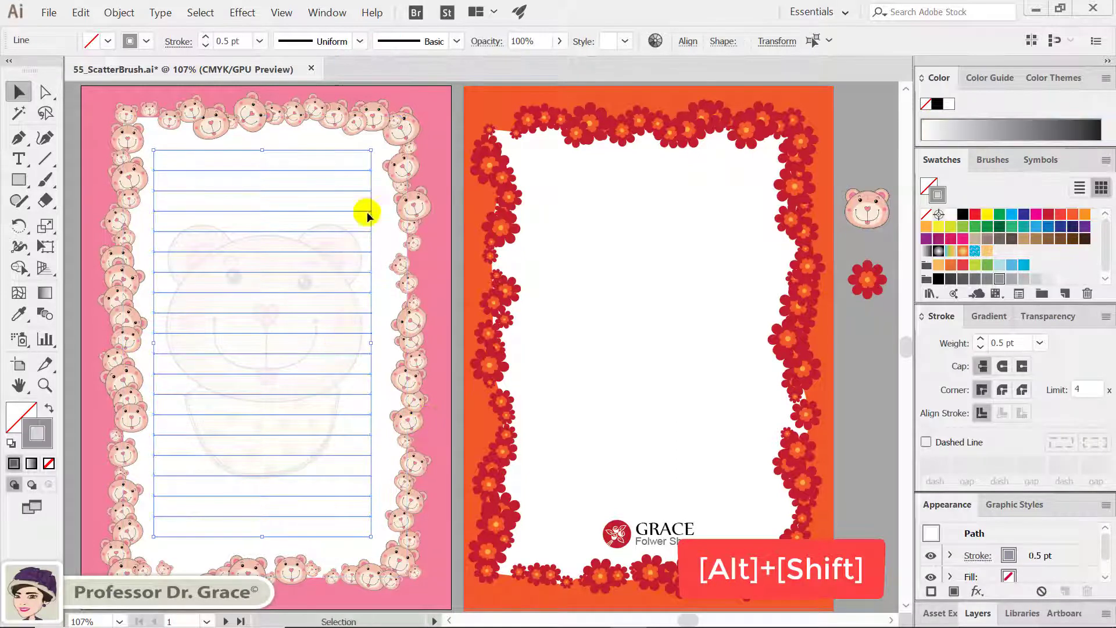
left_click_drag(351, 193, 433, 207)
left_click_drag(533, 211, 526, 194)
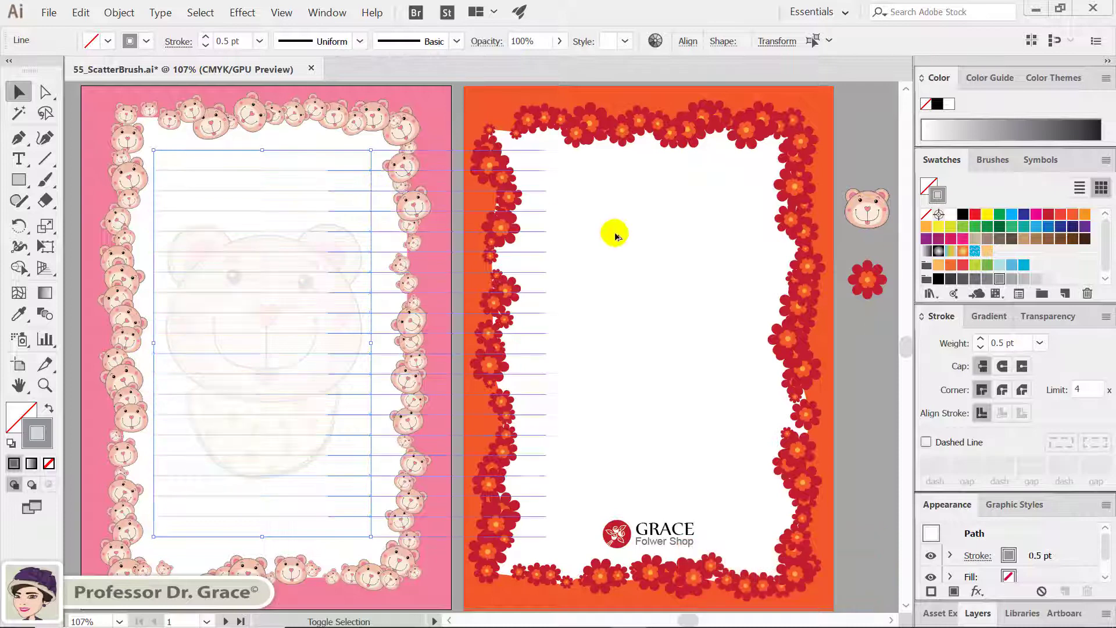
left_click_drag(616, 236, 748, 244)
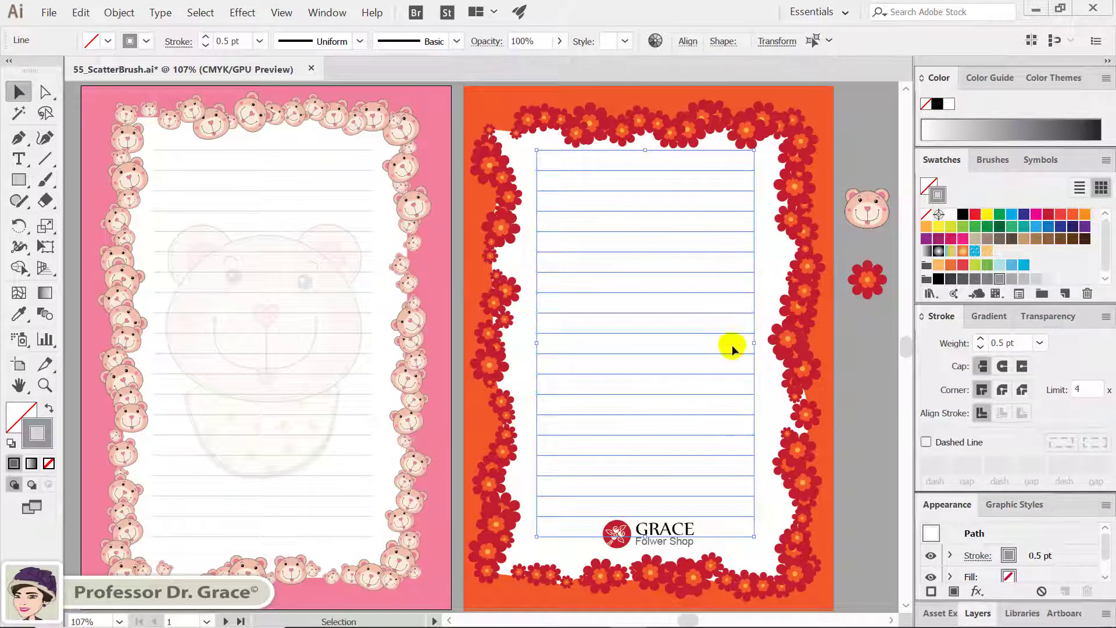
left_click(775, 506)
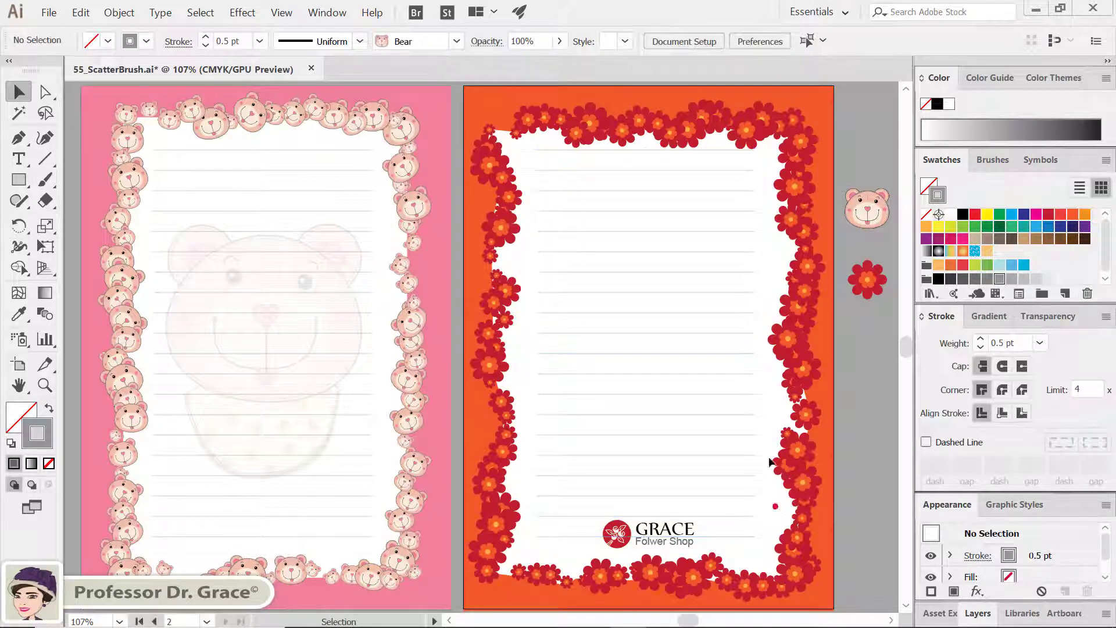
- Delete the bottom ruled line over the GRACE logo and nudge the lines down two steps
left_click(745, 518)
key("Delete")
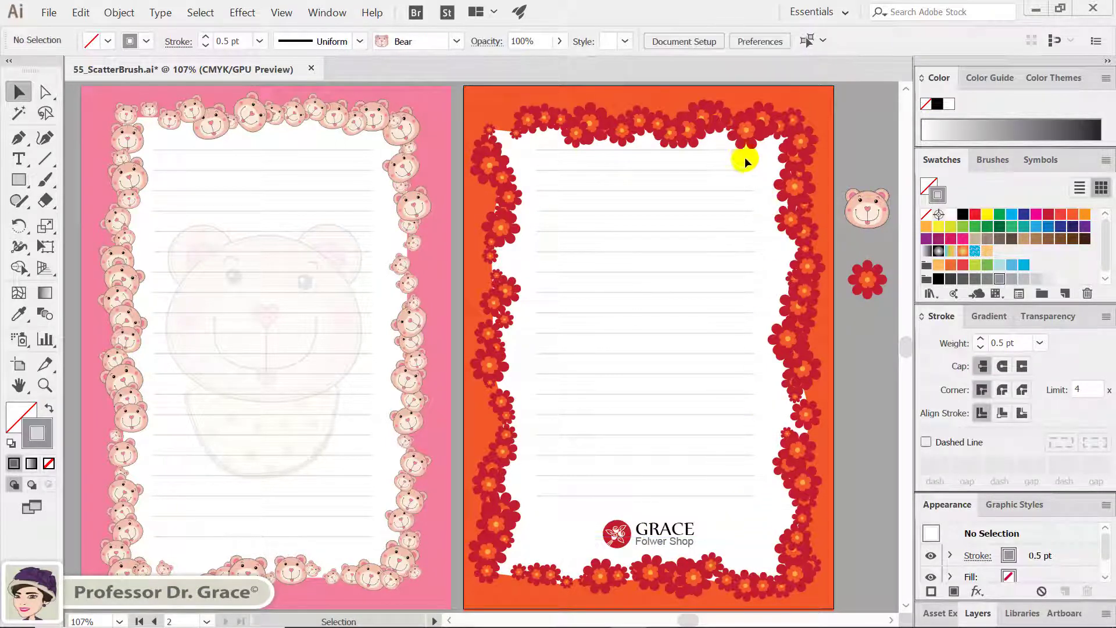
left_click(751, 519)
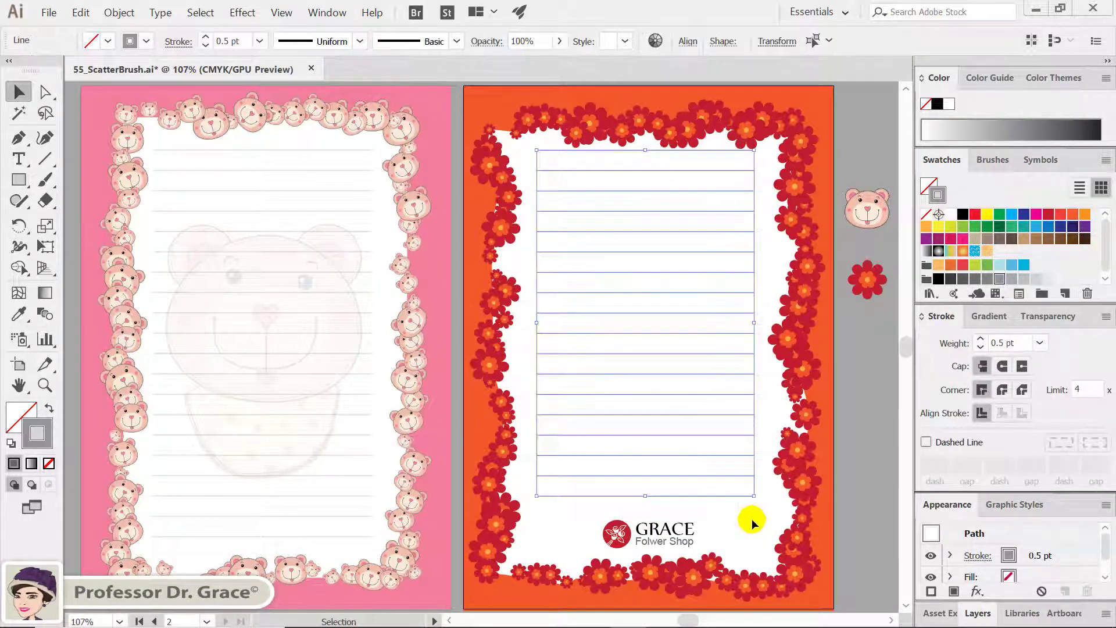
key("Down")
key("Down")
key("Down")
key("Down")
key("Down")
key("Down")
key("Down")
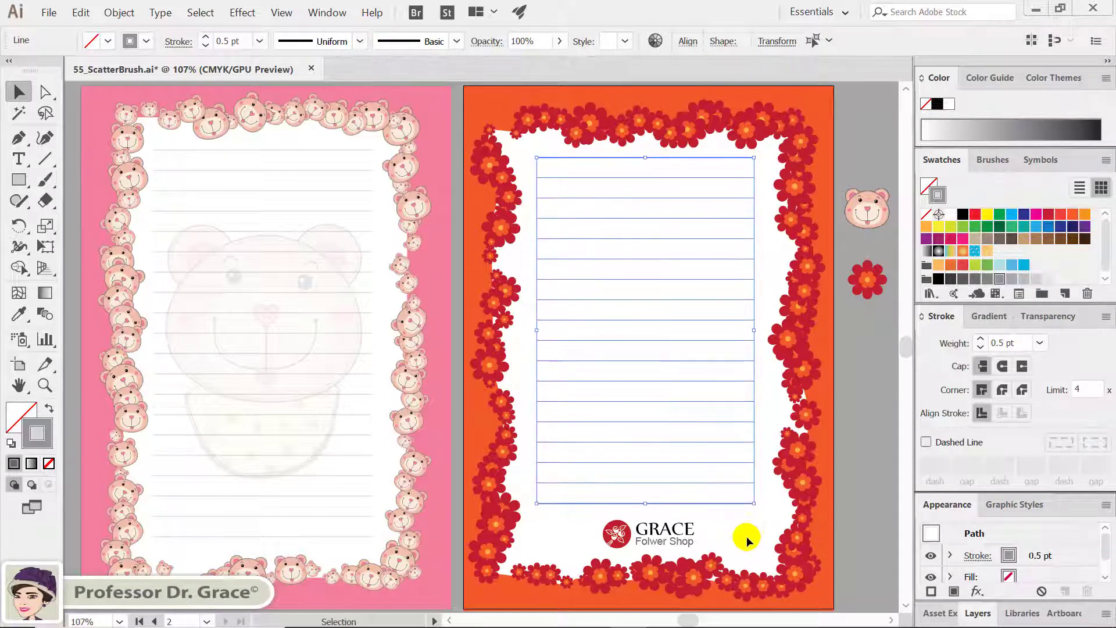
key("Down")
key("Down")
key("Down")
key("Down")
key("Down")
key("Down")
key("Down")
key("Down")
key("Down")
key("Down")
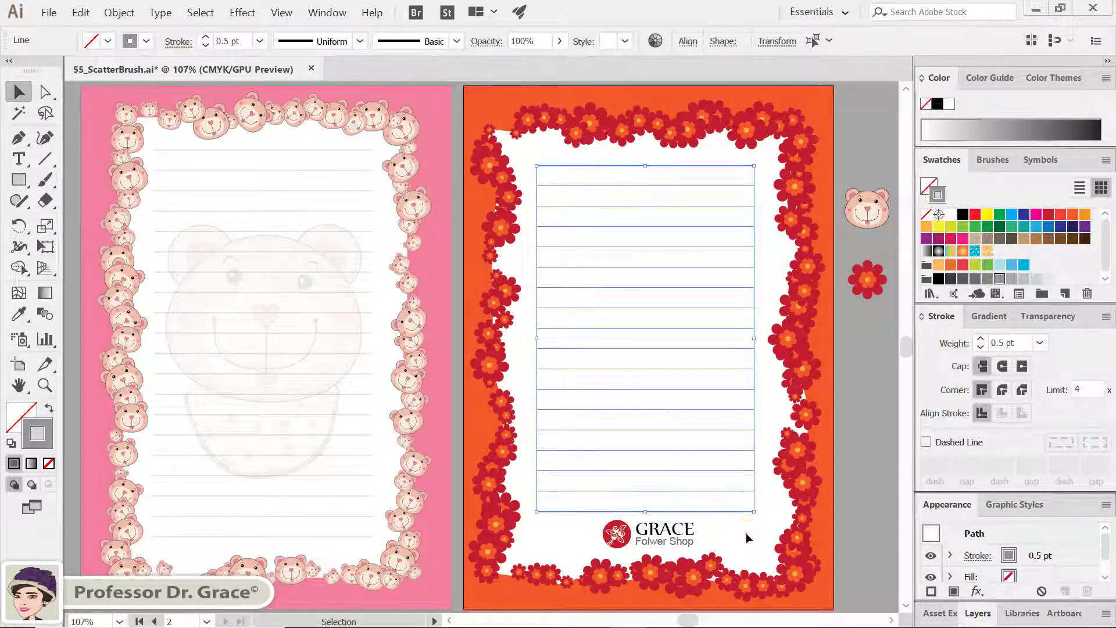
left_click(743, 531)
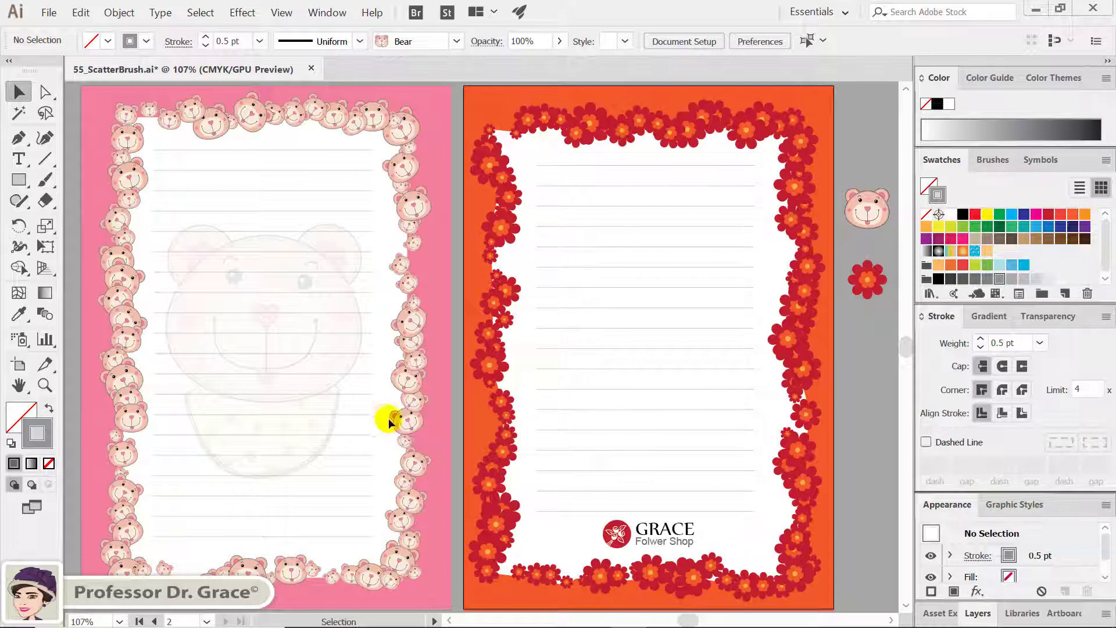
- Select the bear border, test removing and restoring its brush stroke, then set a deep pink stroke
left_click(415, 394)
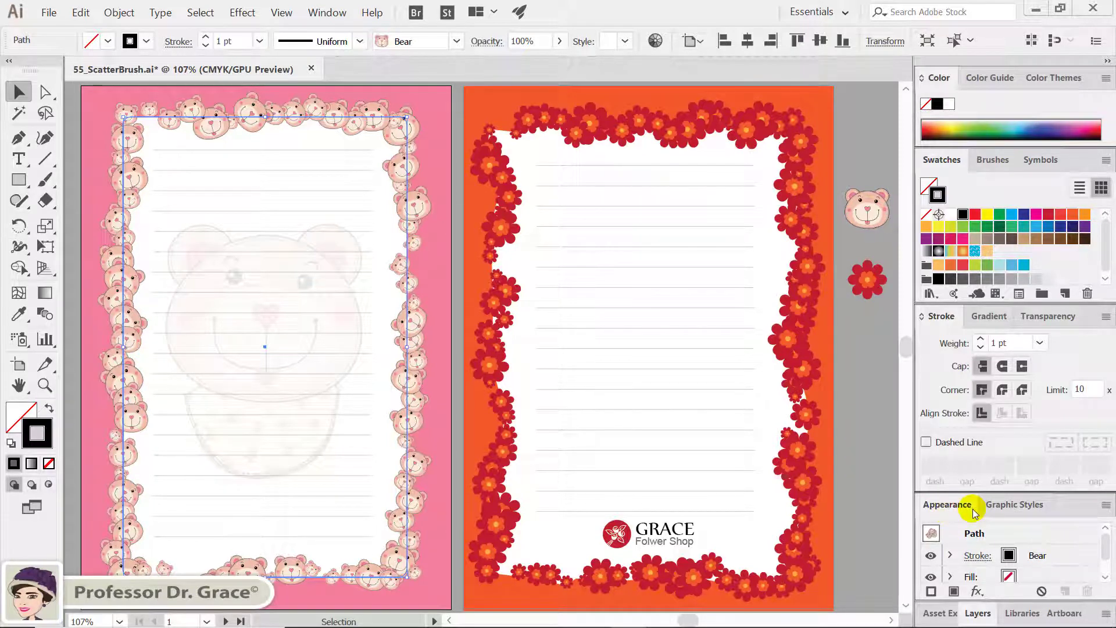
left_click(1055, 556)
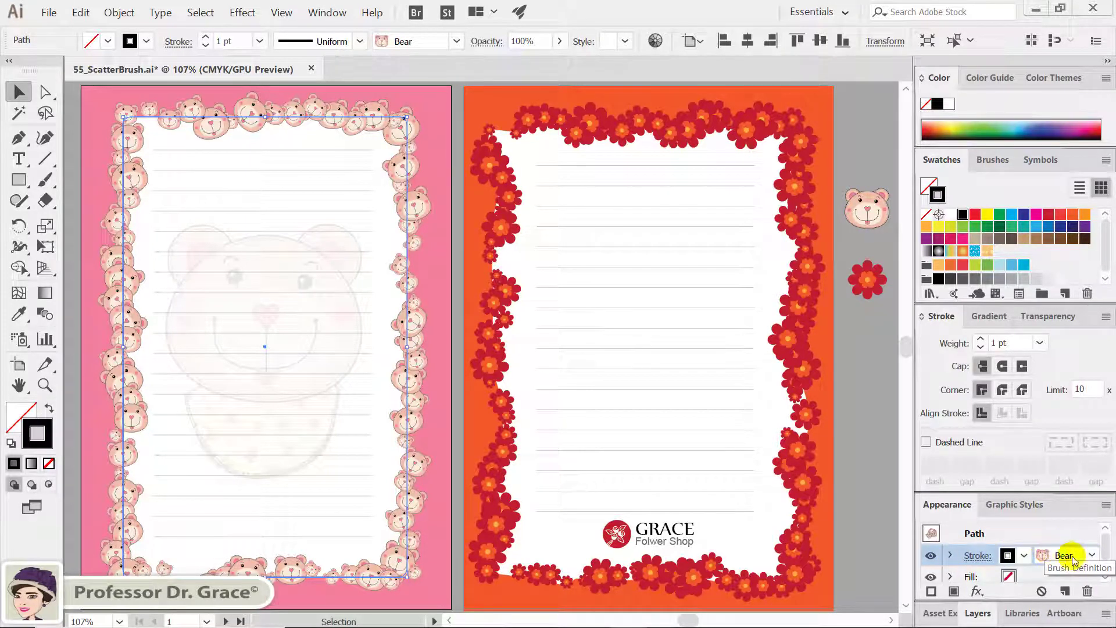
left_click(1087, 590)
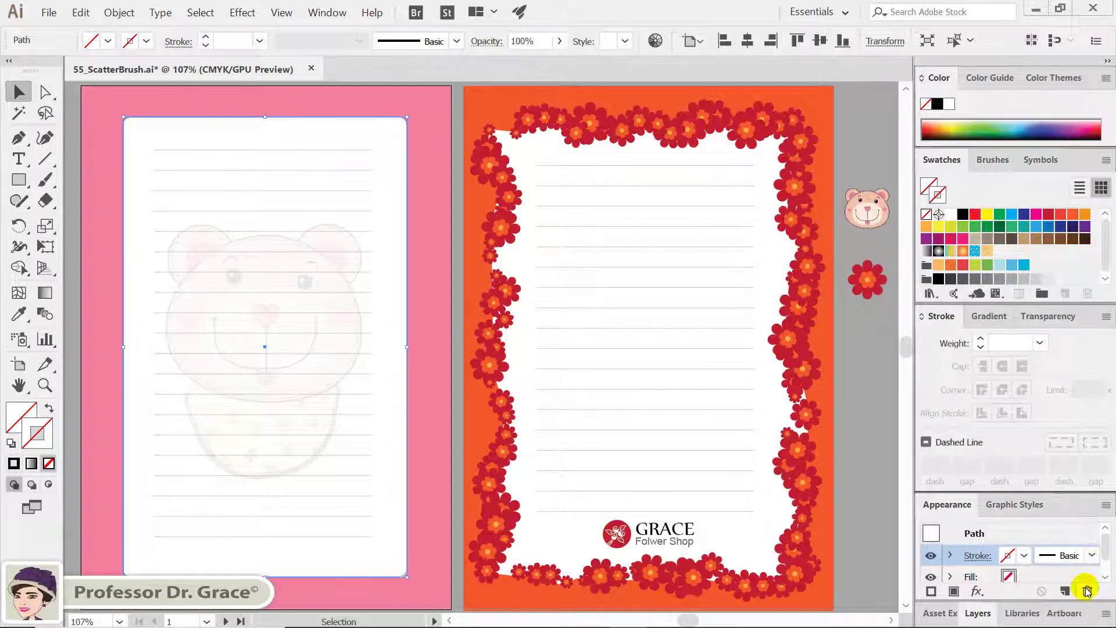
key("ctrl+z")
left_click(1090, 555)
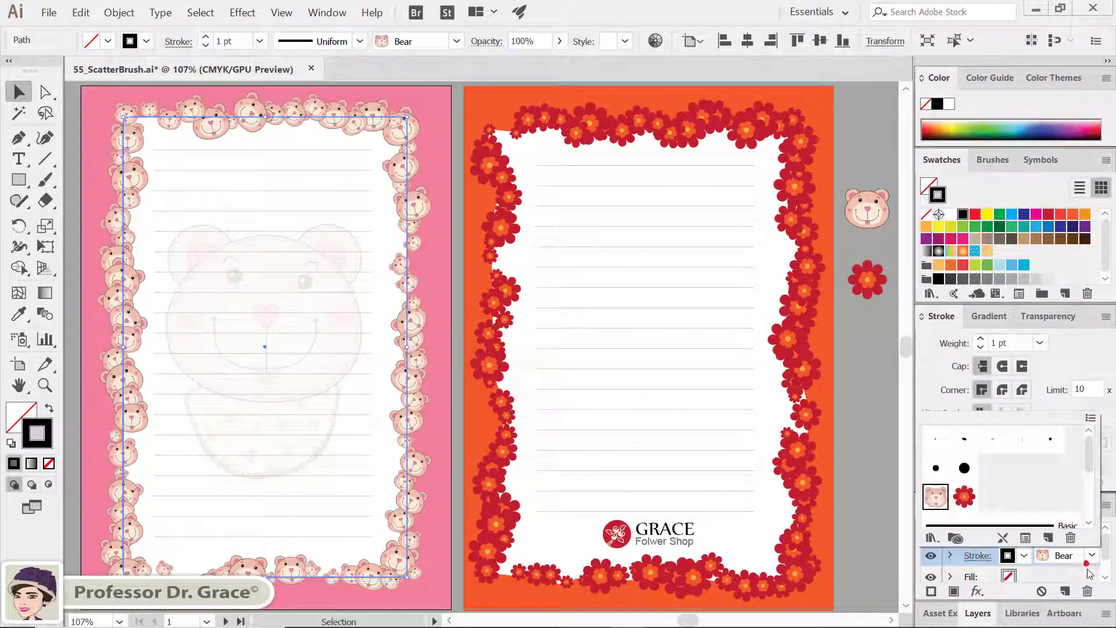
left_click(1091, 555)
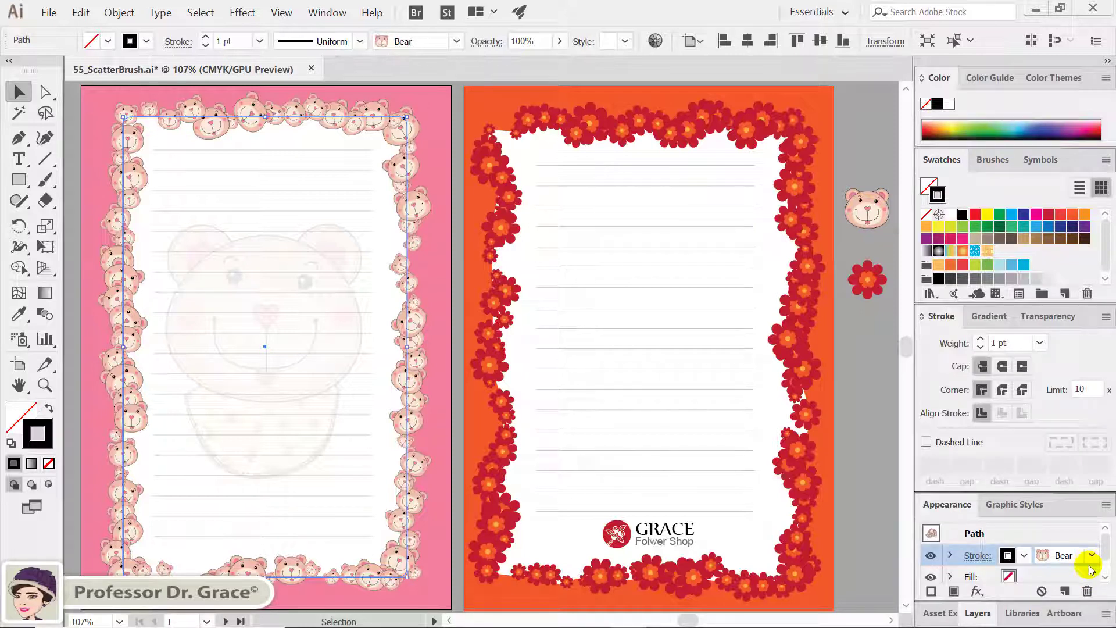
scroll(1091, 569, "down", 1)
left_click(1086, 590)
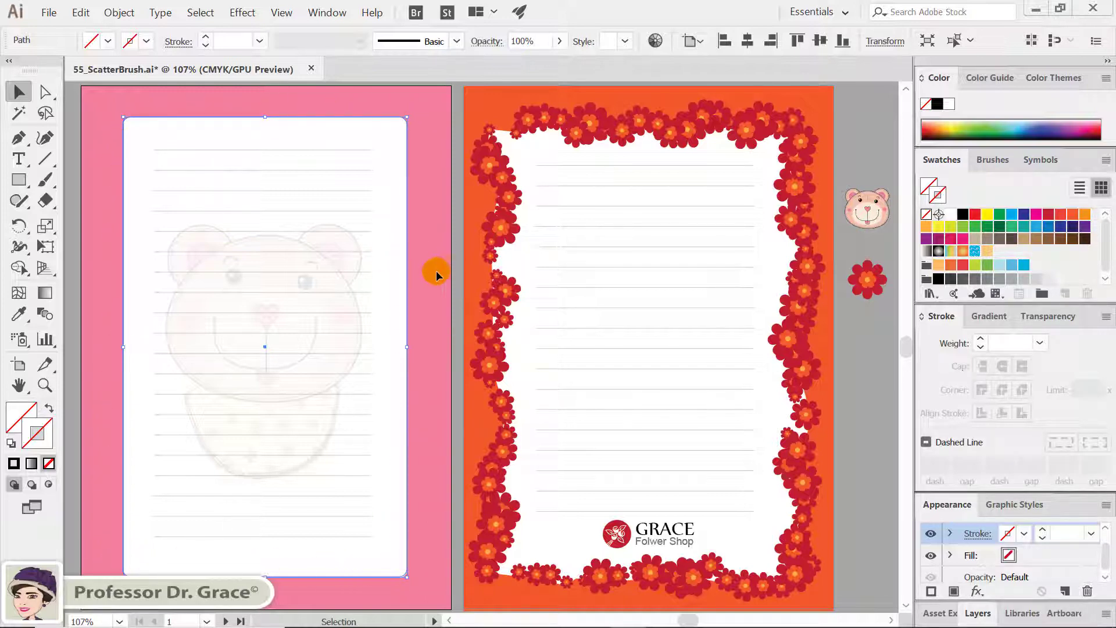
key("ctrl+z")
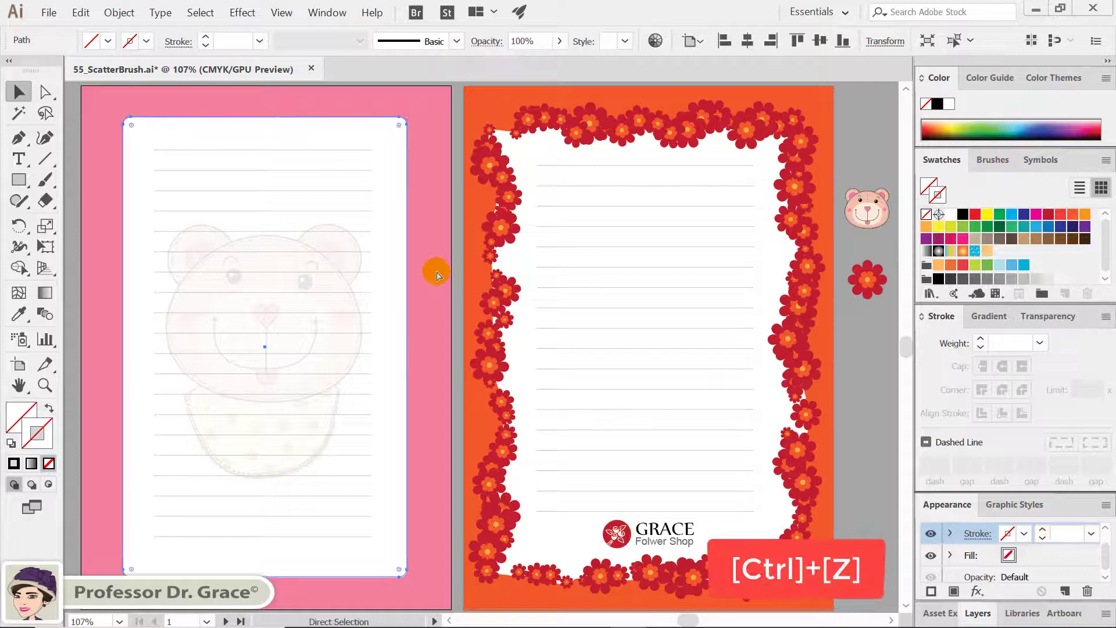
left_click(436, 271)
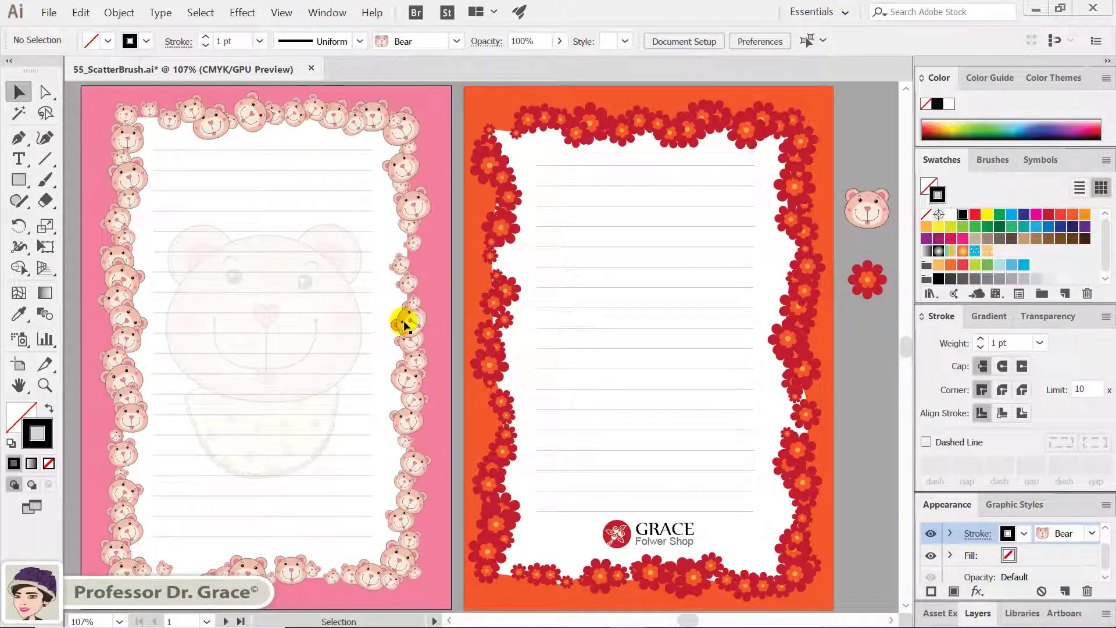
left_click(408, 324)
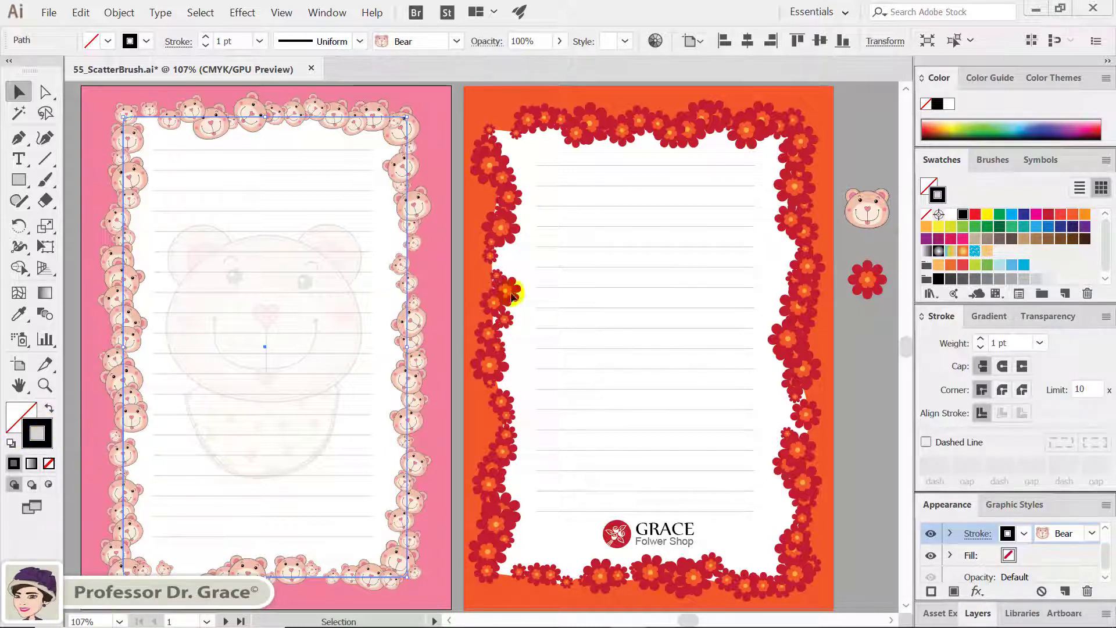
left_click(963, 239)
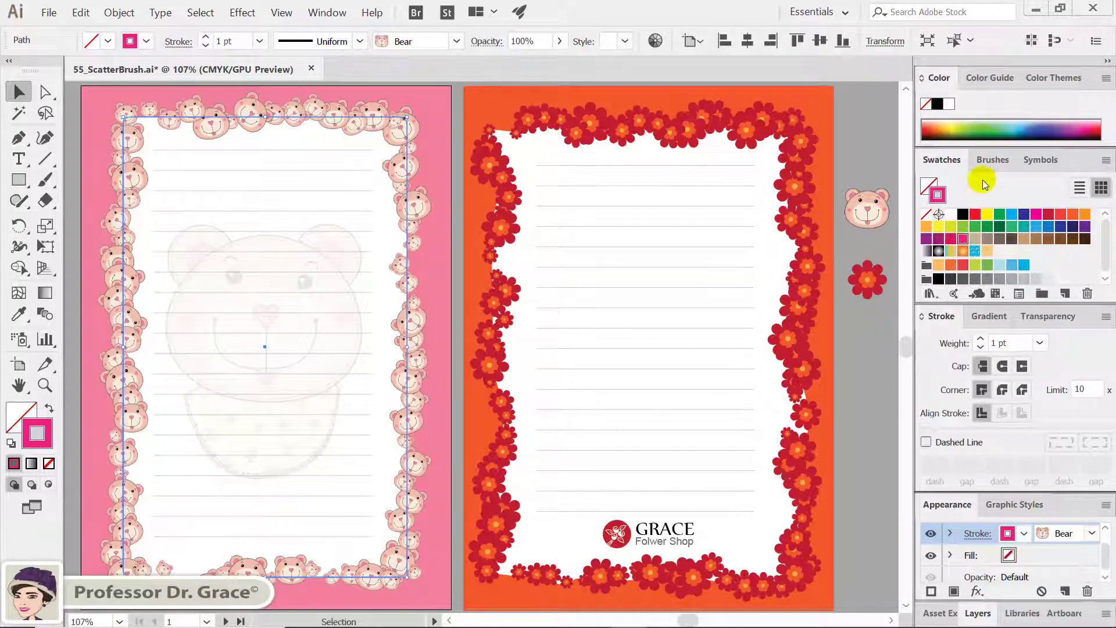
- Open the Bear brush options, move the dialog aside, and preview Tints colorization
left_click(993, 159)
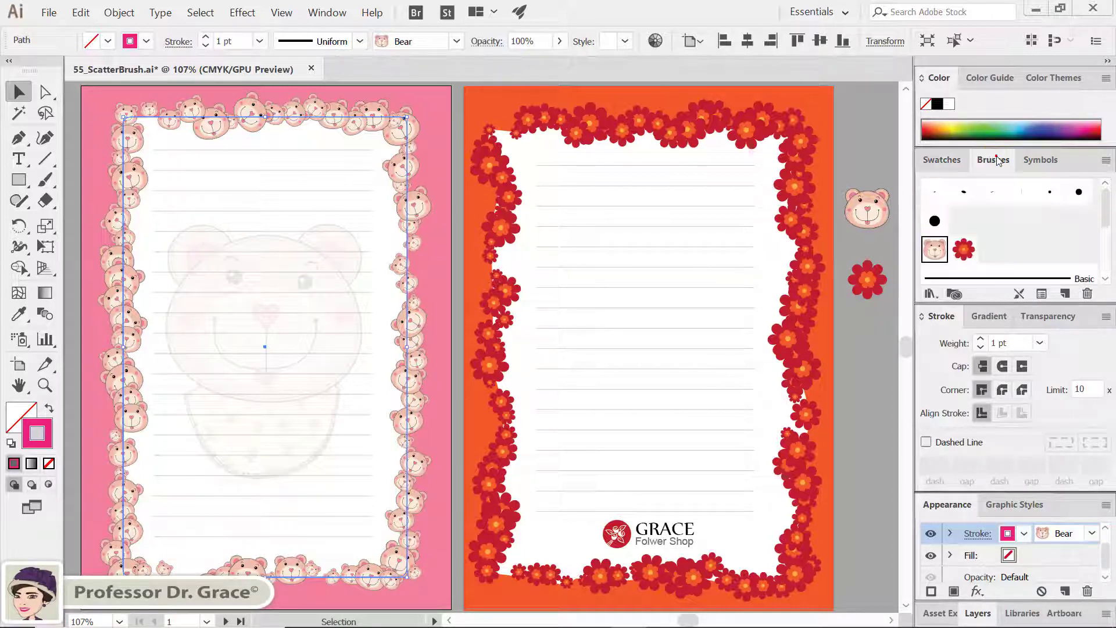
left_click(936, 251)
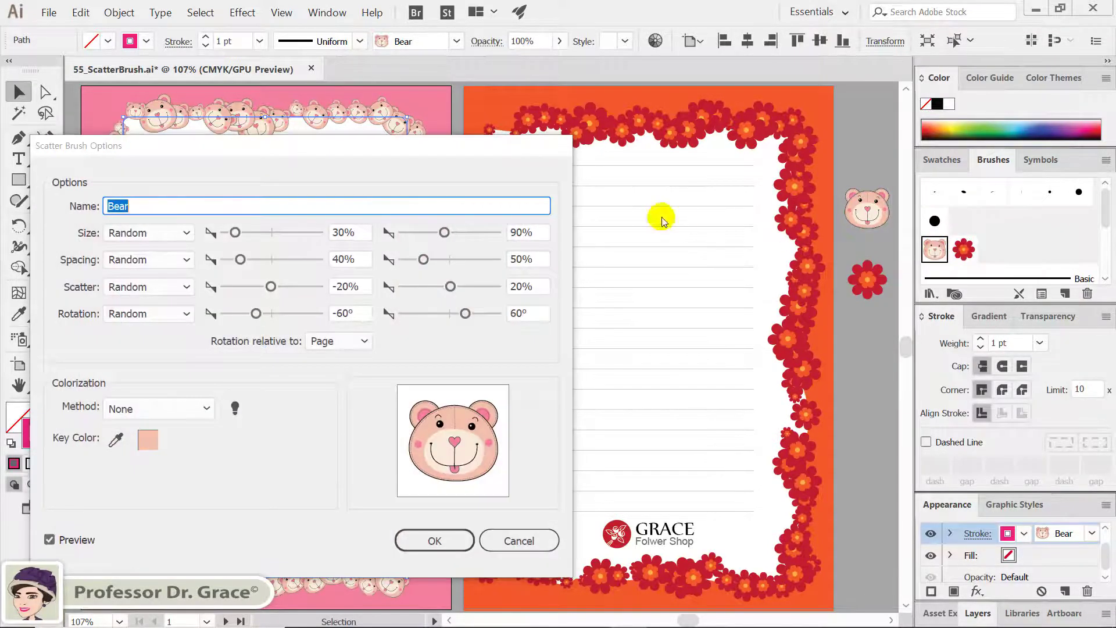
mouse_move(414, 141)
left_mouse_down()
mouse_move(895, 134)
mouse_move(884, 136)
left_mouse_up()
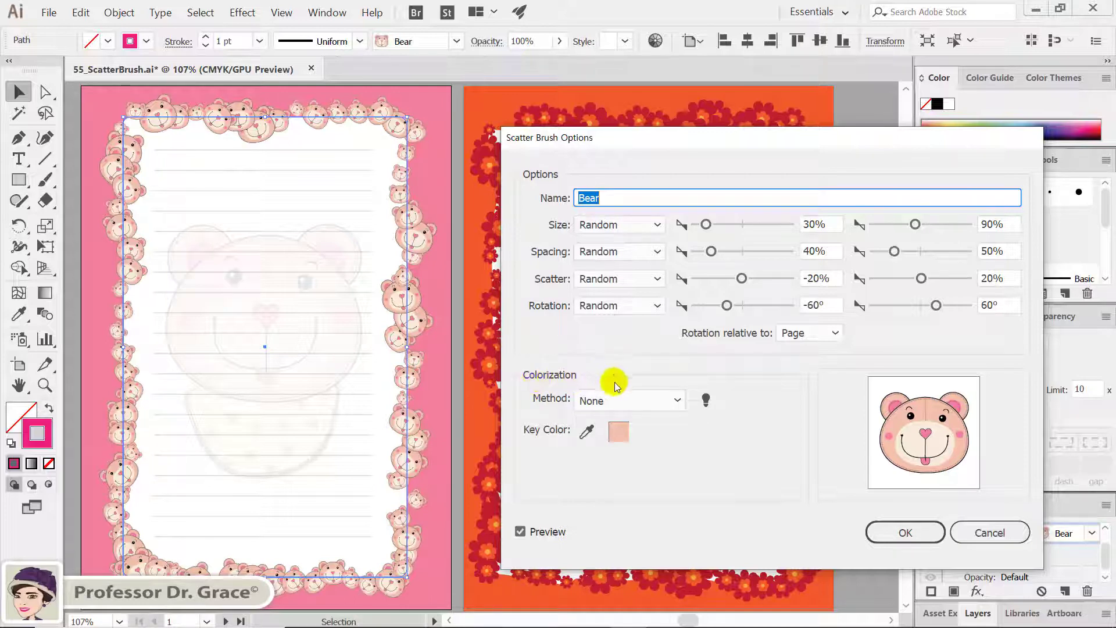
left_click(676, 401)
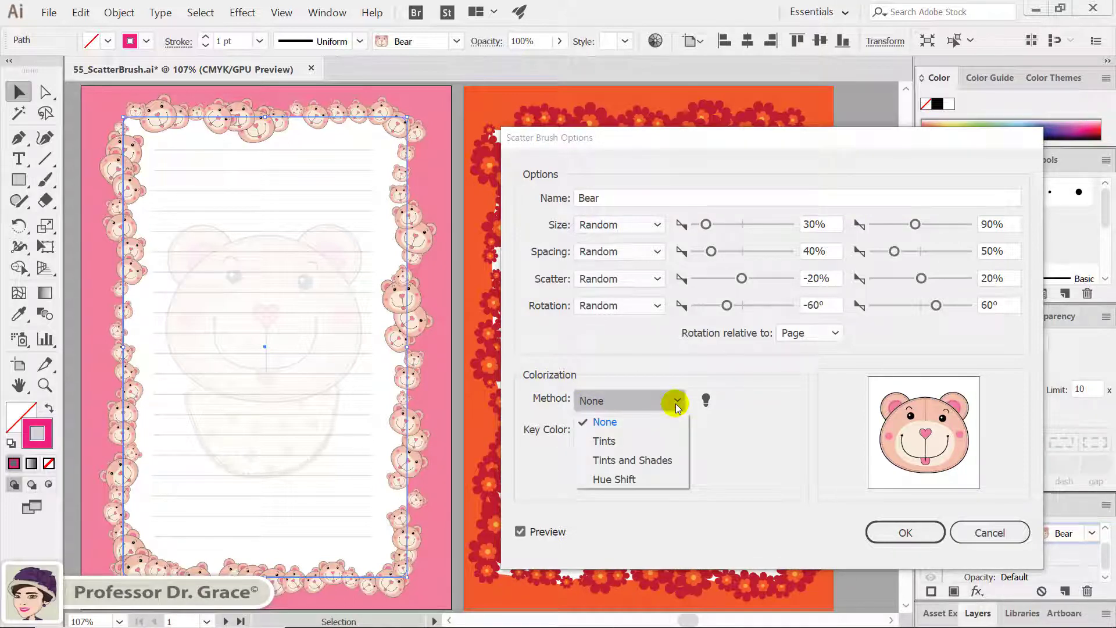
left_click(655, 445)
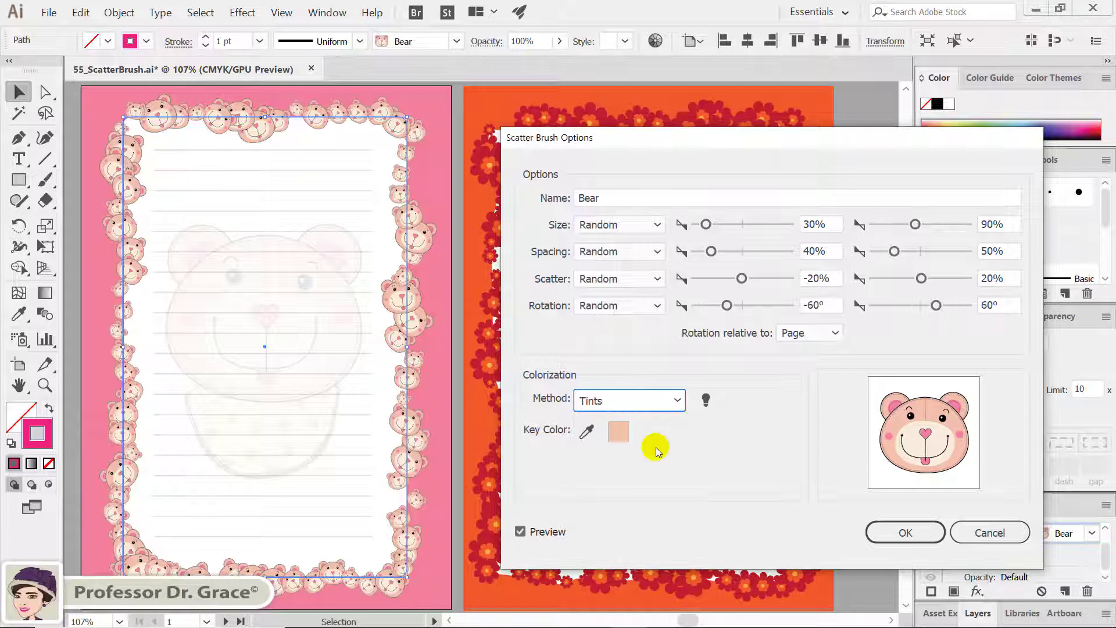
left_click(520, 532)
left_click(520, 531)
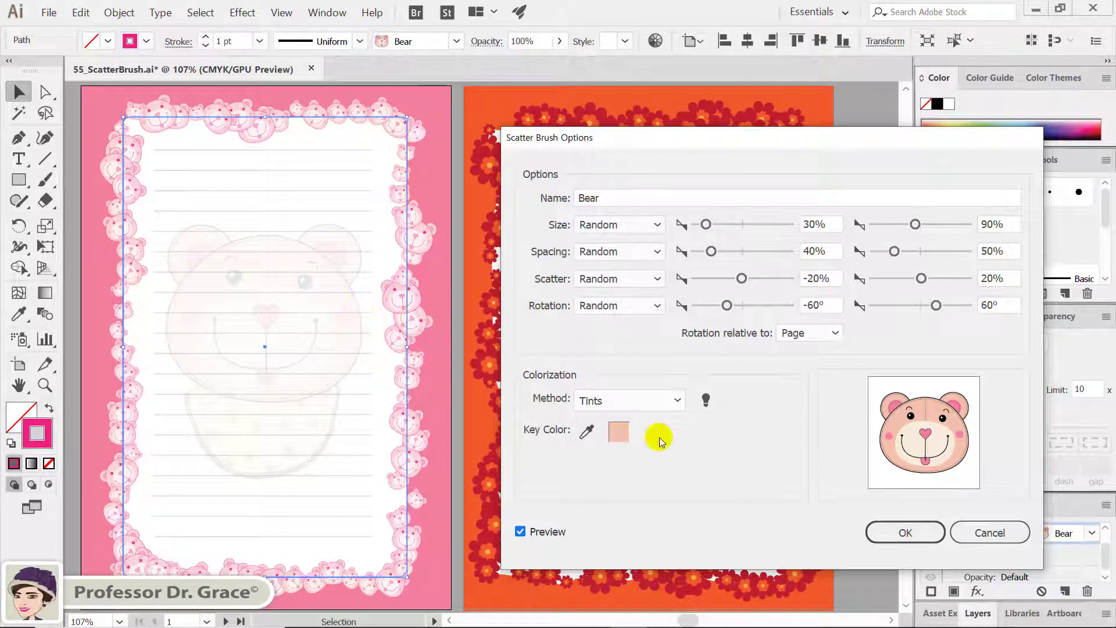
- Try Hue Shift, then settle on Tints and Shades colorization and accept the options
left_click(678, 401)
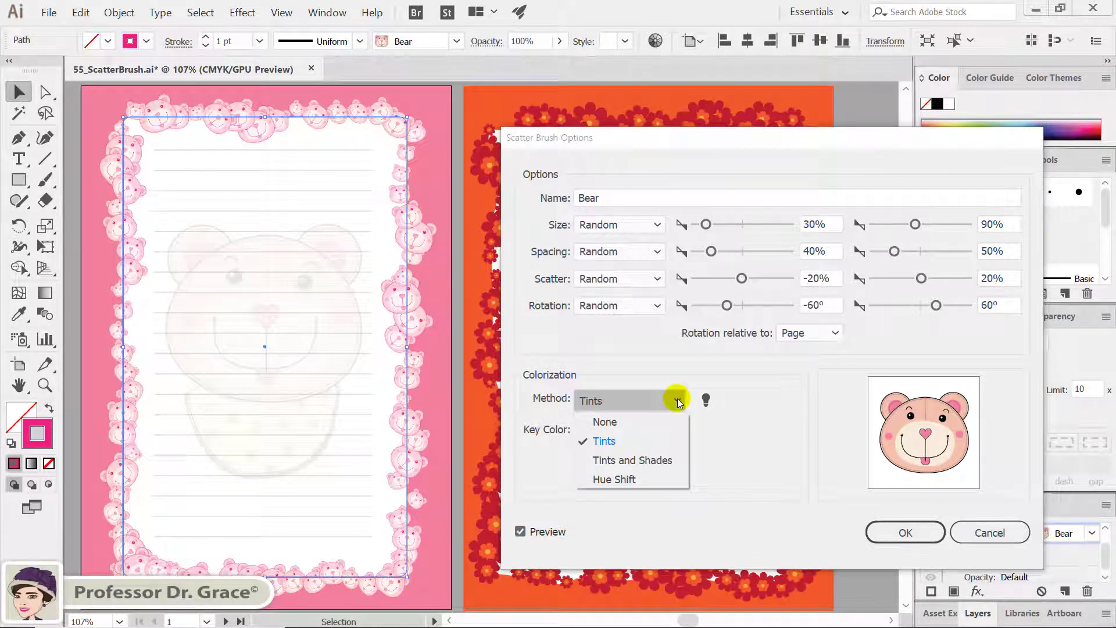
left_click(668, 479)
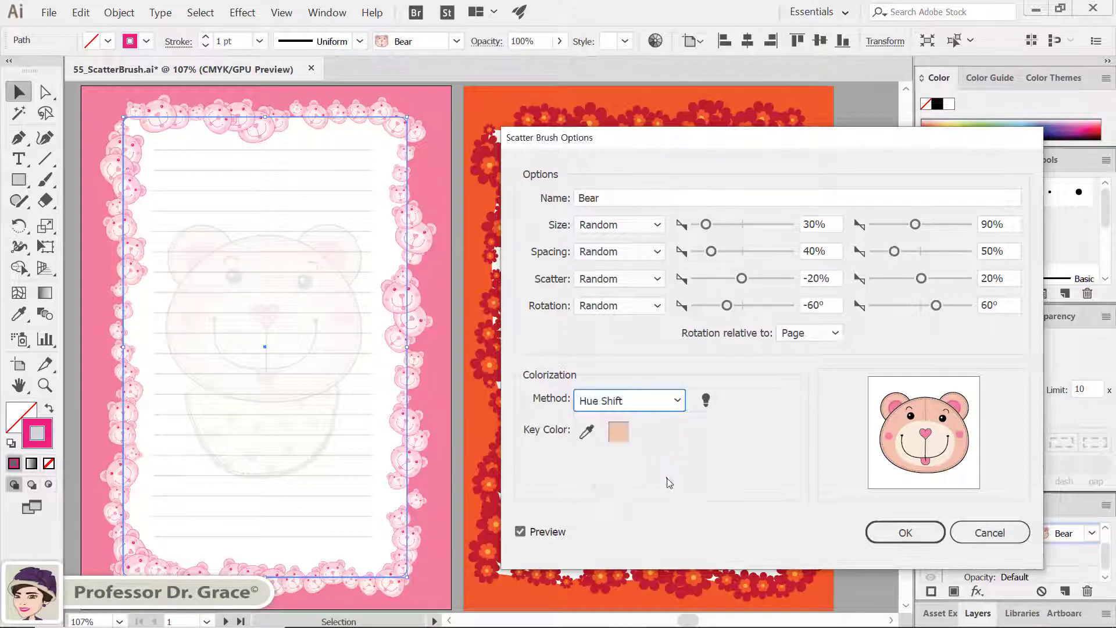
left_click(520, 531)
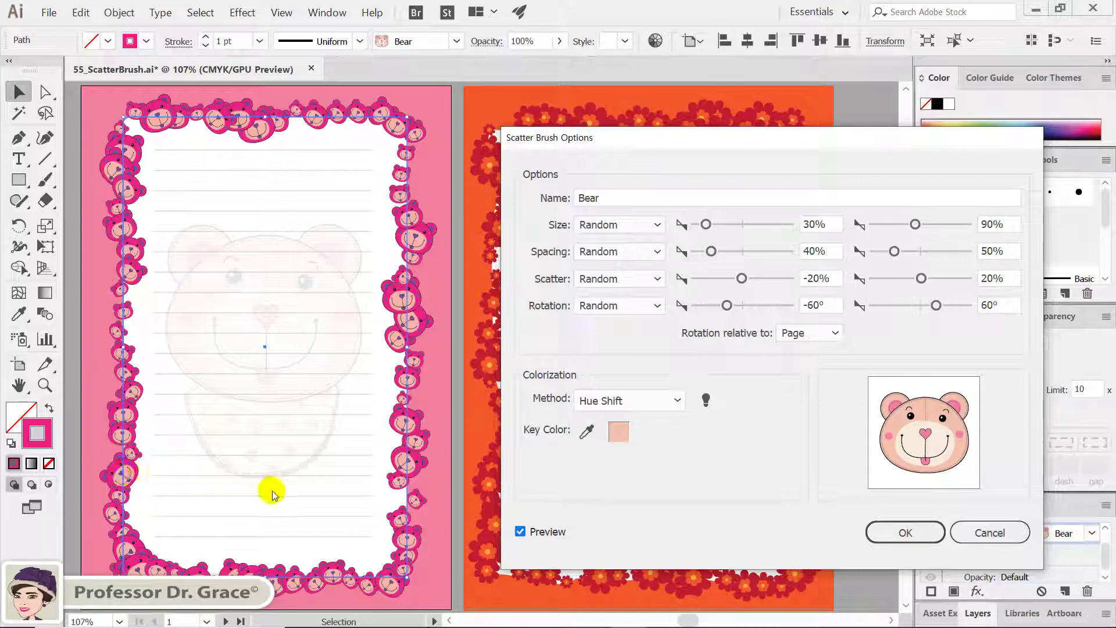
left_click(679, 401)
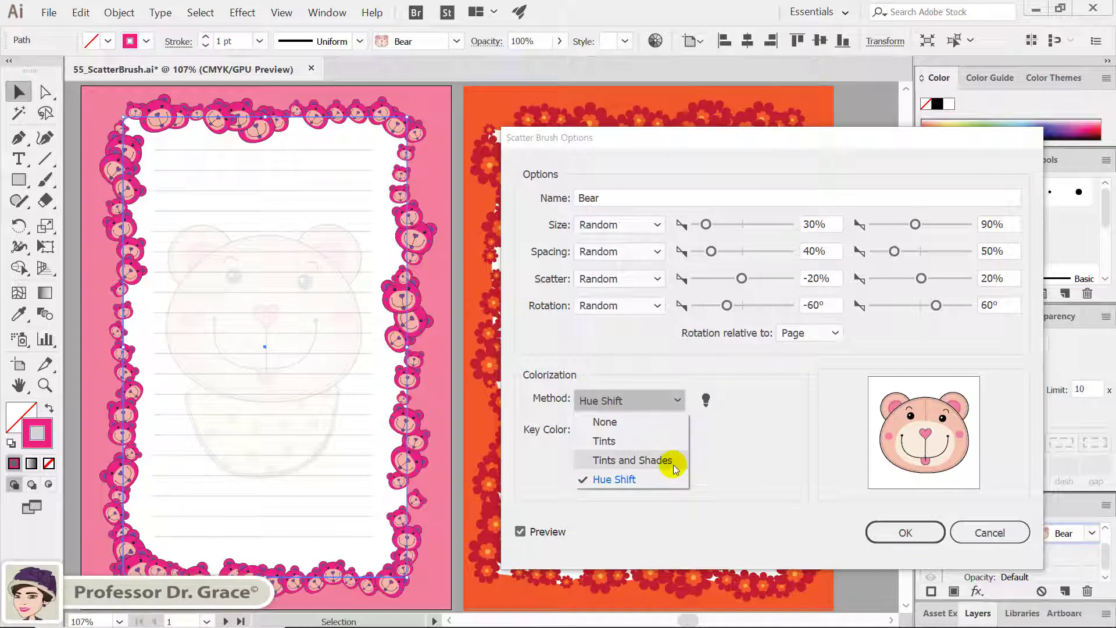
left_click(673, 462)
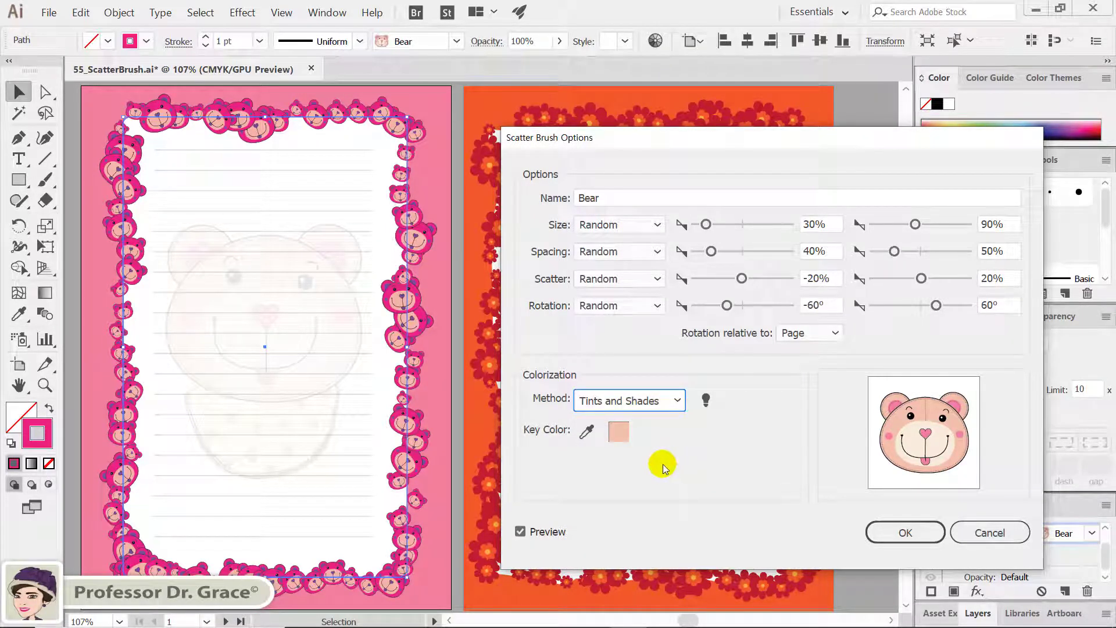
left_click(519, 532)
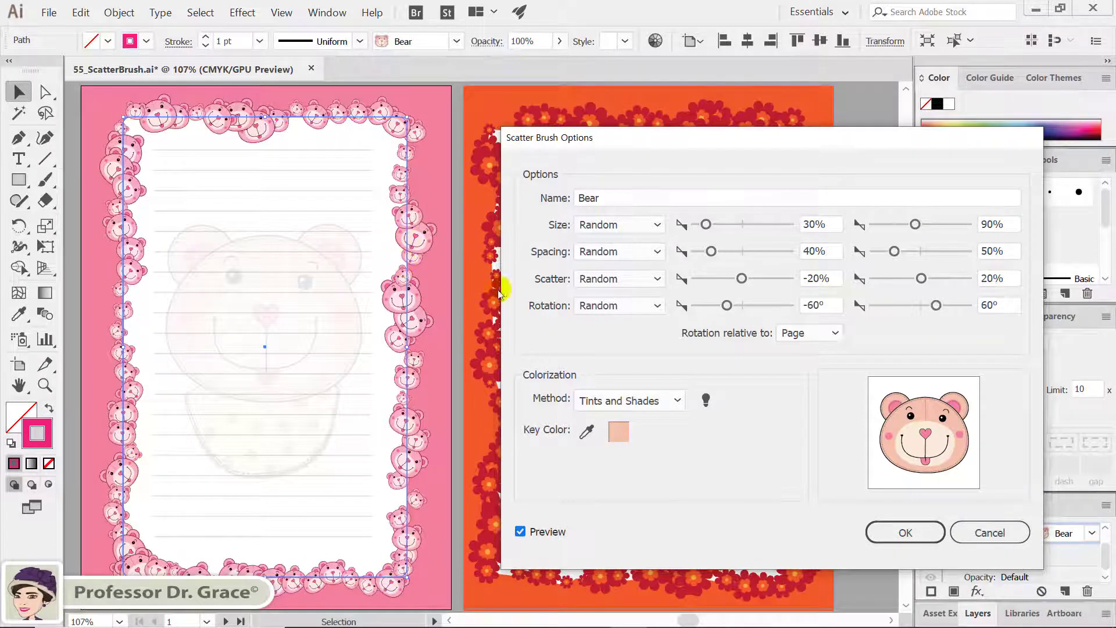
left_click(904, 531)
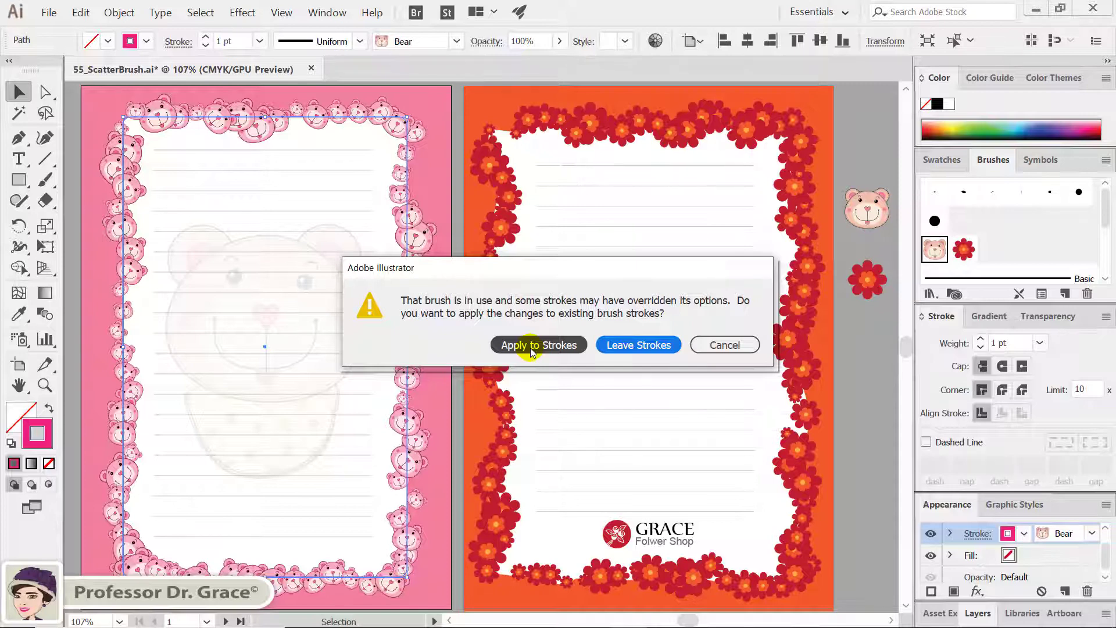
- Apply the Tints and Shades colorization to the existing bear border, then deselect it
left_click(530, 348)
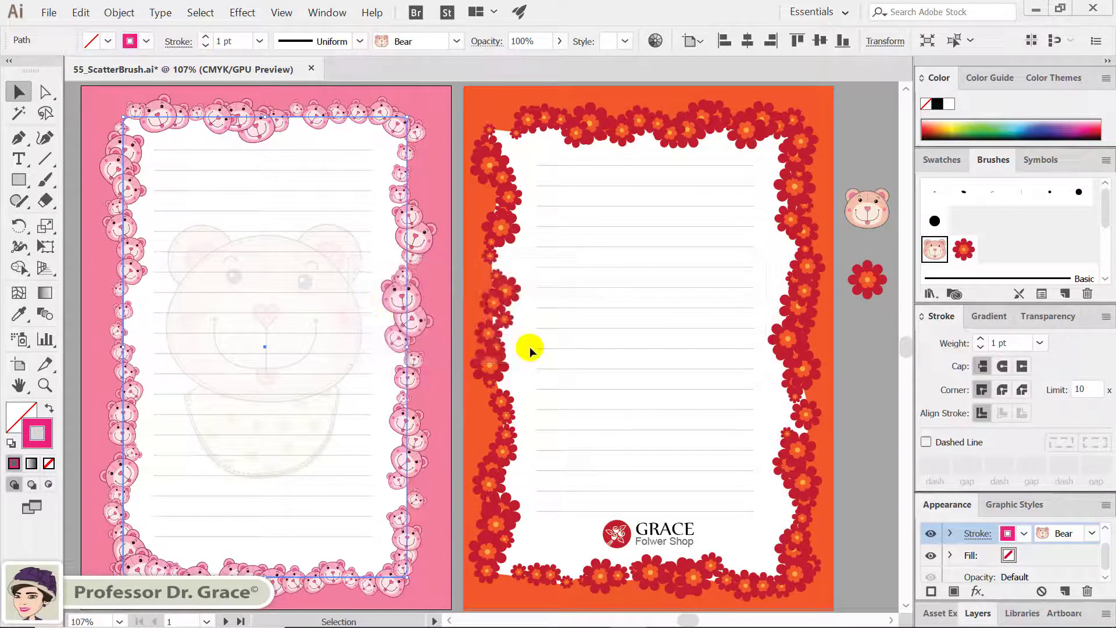
left_click(455, 388)
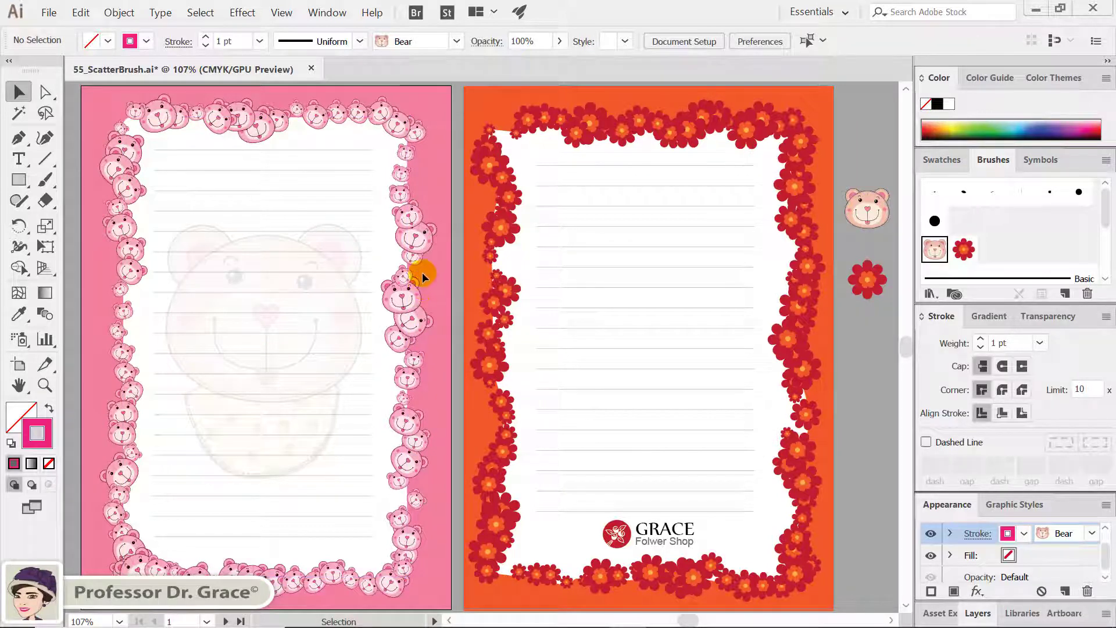